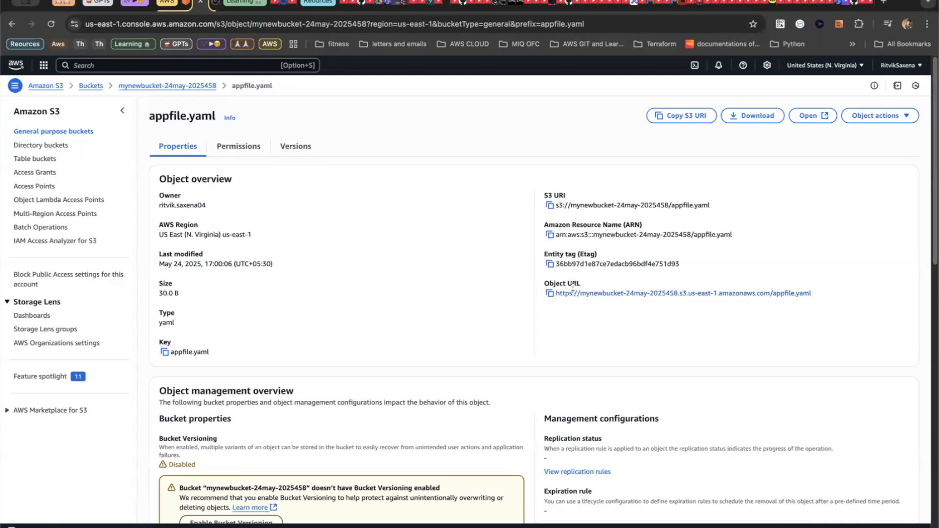
Examine the Object URL, file name and Amazon Resource Name label of appfile.yaml
drag(580, 283, 534, 283)
click(556, 356)
double_click(183, 116)
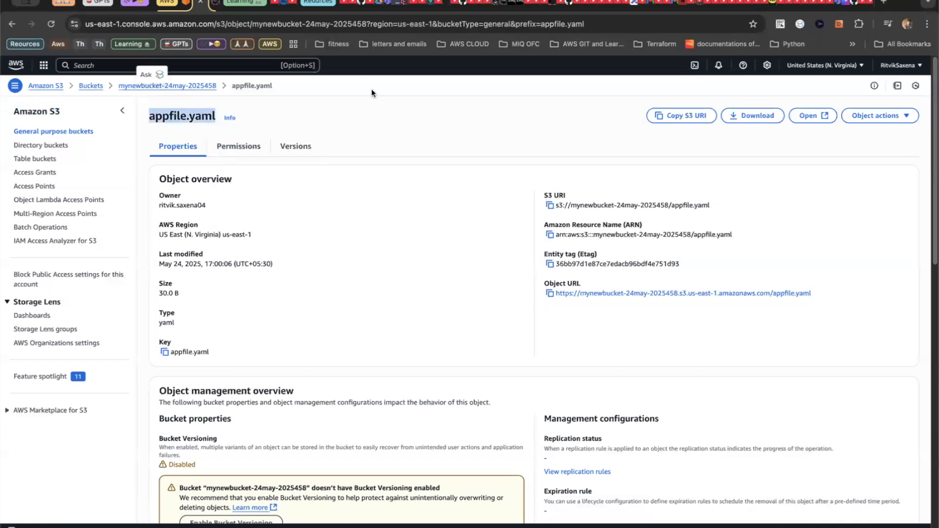
click(353, 108)
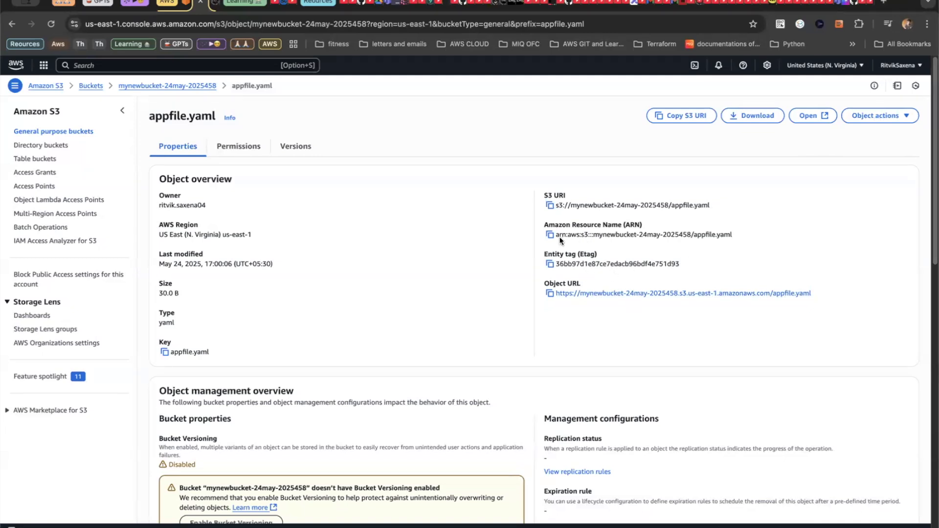
drag(642, 226, 545, 223)
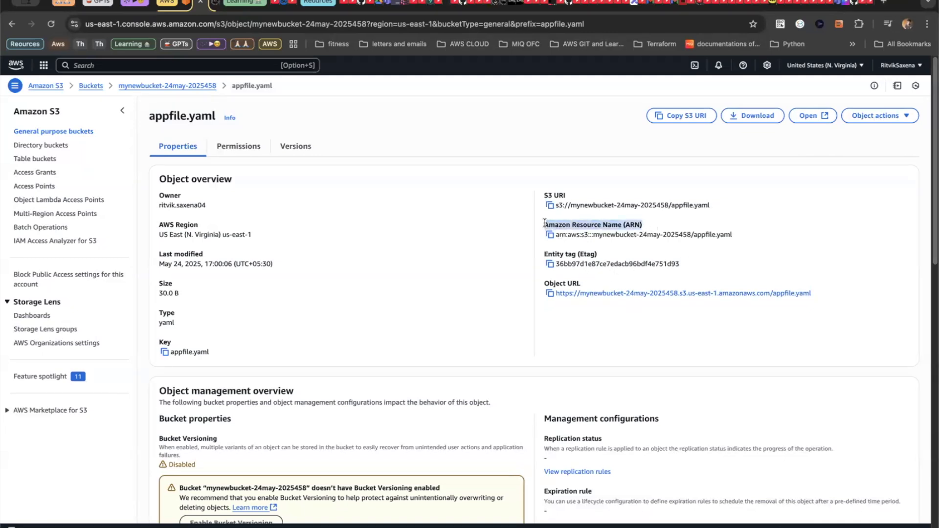
click(585, 225)
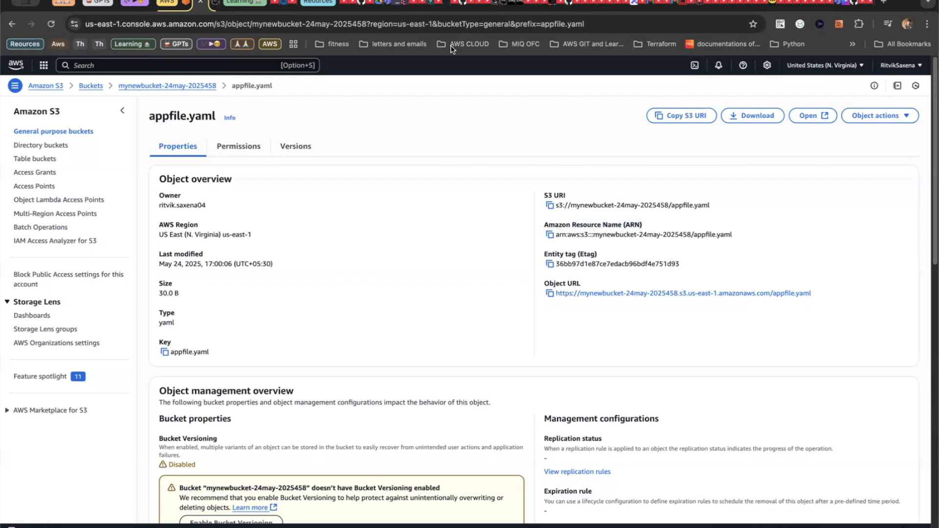
Switch to Excalidraw and handwrite "ARN => Amazon Resource Name" in green on a blank canvas area, underlining each word
click(634, 7)
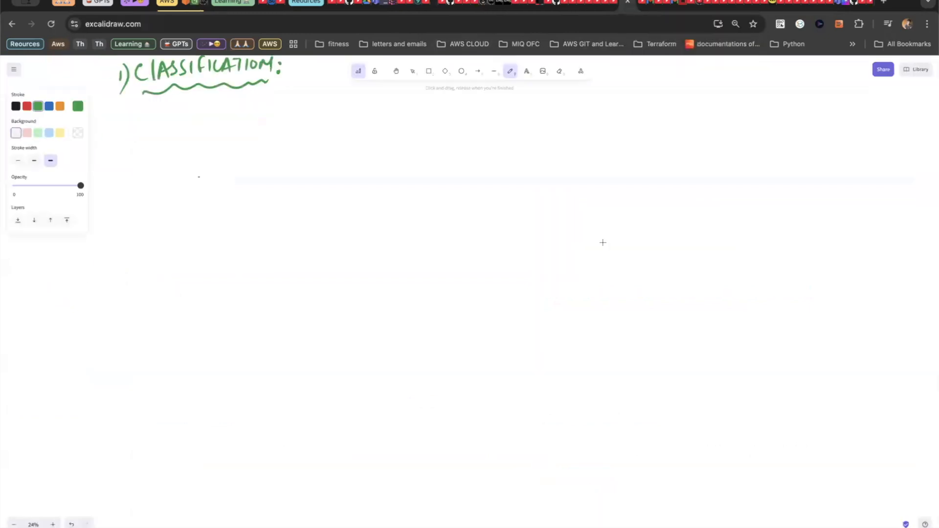
right_click(602, 244)
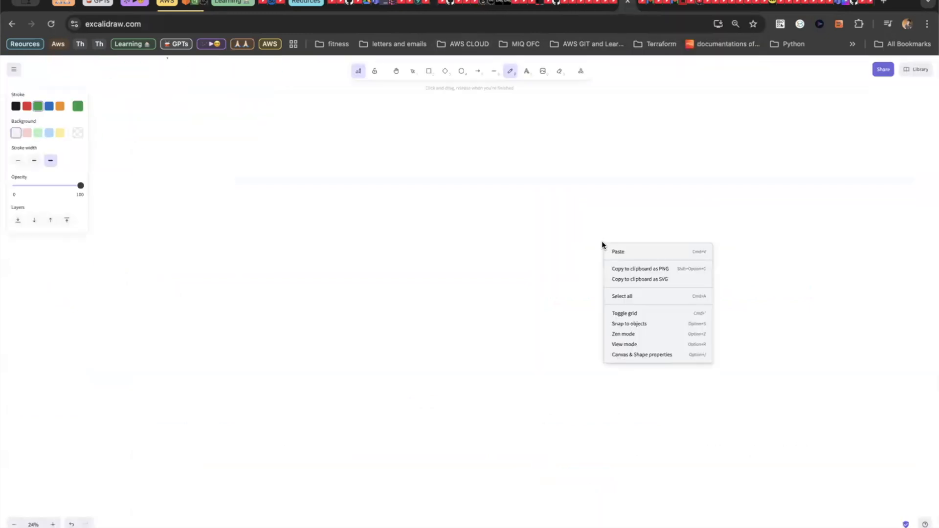
click(229, 80)
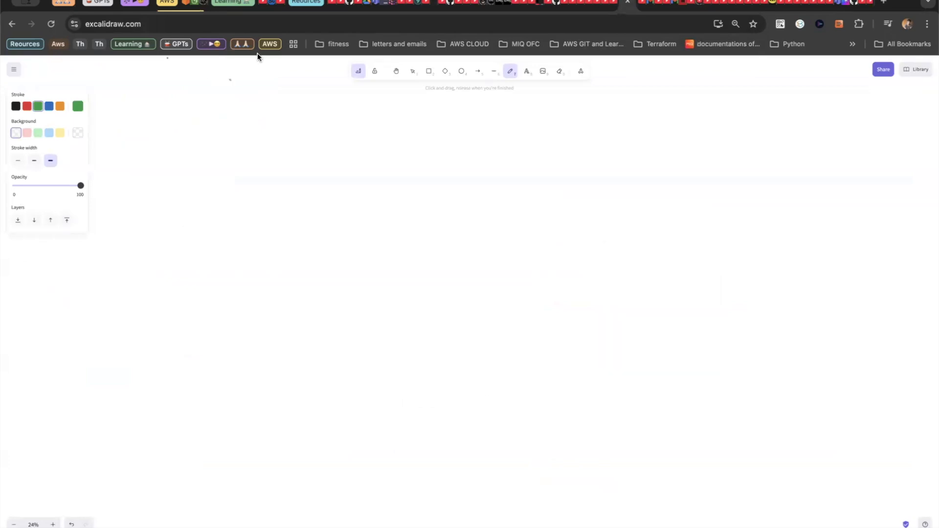
mouse_move(342, 110)
mouse_down()
mouse_move(341, 133)
mouse_move(352, 130)
mouse_up()
drag(342, 127, 361, 125)
mouse_move(359, 111)
mouse_down()
mouse_move(372, 125)
mouse_move(390, 123)
mouse_move(391, 109)
mouse_up()
mouse_move(341, 140)
mouse_down()
mouse_move(405, 125)
mouse_move(410, 115)
mouse_up()
mouse_move(402, 120)
mouse_down()
mouse_move(459, 126)
mouse_move(520, 108)
mouse_move(540, 120)
mouse_move(631, 95)
mouse_move(706, 90)
mouse_up()
drag(441, 142, 492, 131)
drag(551, 131, 709, 100)
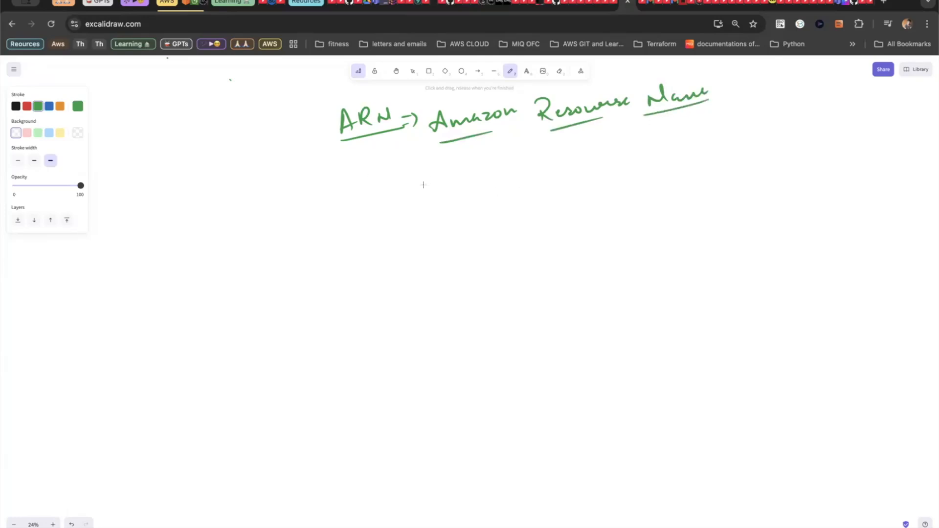
Draw an arrow down from ARN to the handwritten note "Iam, S3, → Resource" and underline Resource
mouse_move(391, 156)
mouse_down()
mouse_move(414, 197)
mouse_move(428, 199)
mouse_move(409, 211)
mouse_up()
drag(428, 180, 429, 211)
mouse_move(447, 191)
mouse_down()
mouse_move(443, 201)
mouse_move(475, 185)
mouse_move(486, 207)
mouse_up()
mouse_move(509, 173)
mouse_down()
mouse_move(510, 190)
mouse_move(593, 161)
mouse_move(640, 170)
mouse_move(688, 155)
mouse_up()
drag(598, 187, 695, 169)
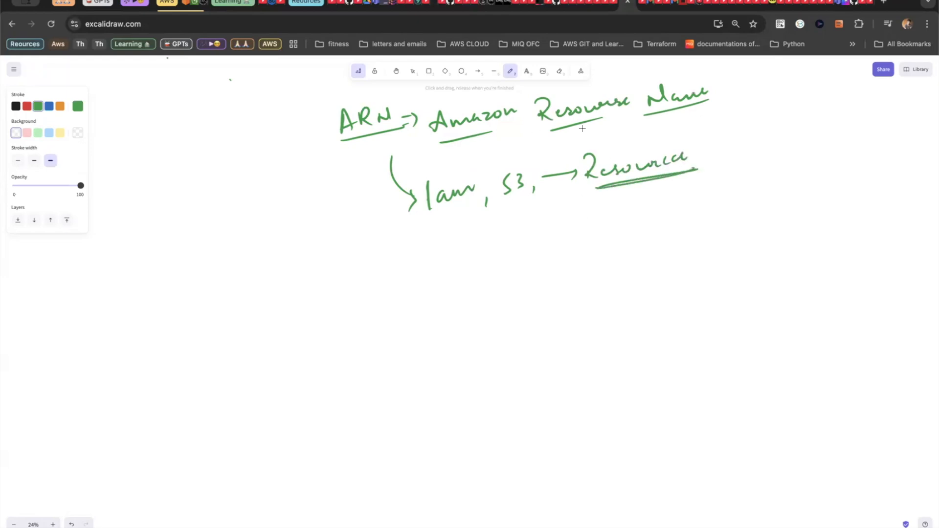
Circle ARN, link Name to Resource with an arrow, and draw an arrow from ARN to "resource – Aws" with Aws boxed
drag(720, 106, 703, 150)
drag(424, 220, 444, 200)
mouse_move(343, 150)
mouse_down()
mouse_move(419, 115)
mouse_move(371, 154)
mouse_up()
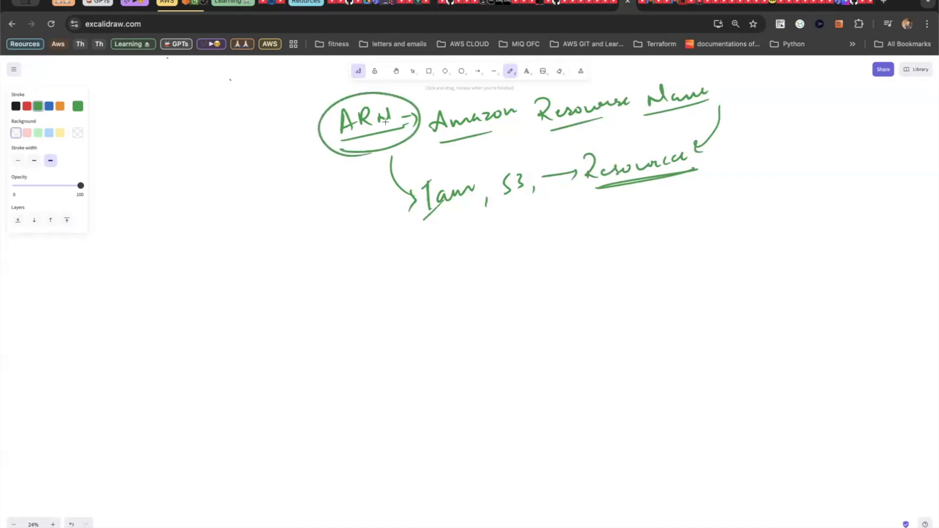
mouse_move(360, 165)
mouse_down()
mouse_move(443, 252)
mouse_move(436, 263)
mouse_move(463, 260)
mouse_up()
mouse_move(478, 250)
mouse_down()
mouse_move(626, 228)
mouse_move(589, 250)
mouse_move(643, 236)
mouse_move(586, 213)
mouse_move(653, 240)
mouse_move(633, 243)
mouse_up()
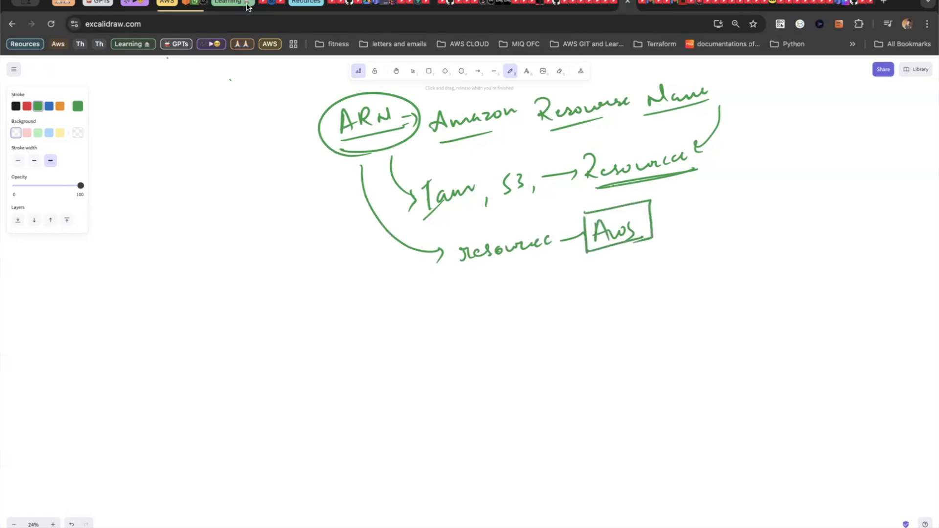
Switch to the Amazon S3 console and examine the ARN value of appfile.yaml
click(189, 3)
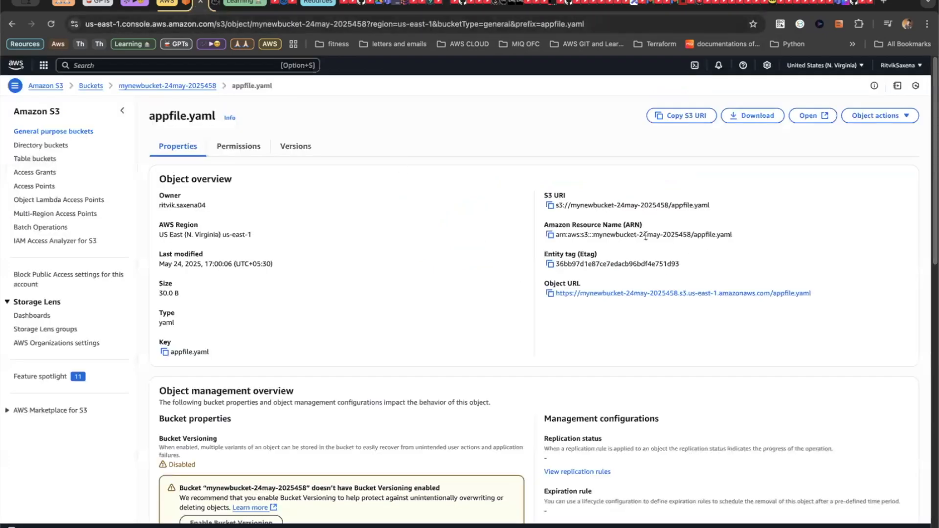
drag(694, 235, 558, 234)
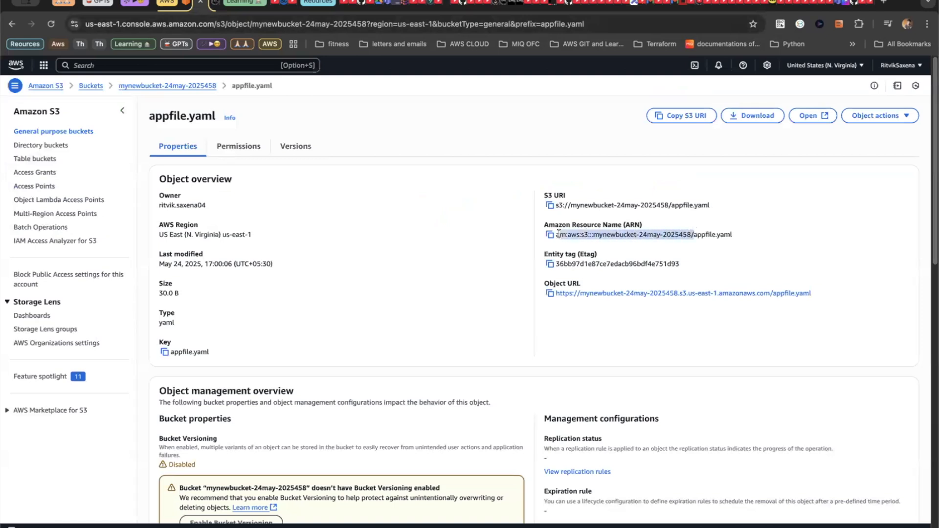
click(428, 204)
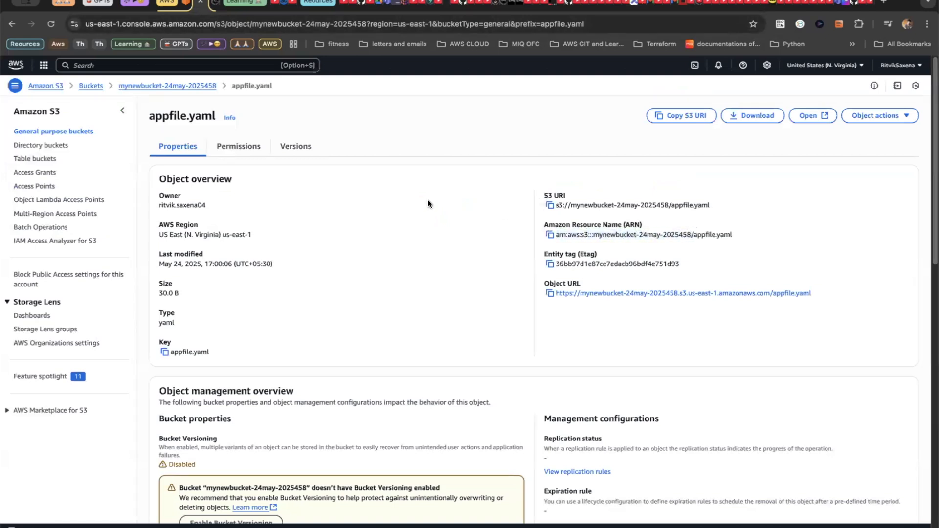
Copy the ARN of the bucket mynewbucket-24may-2025458 from its properties and return to its object list
click(195, 87)
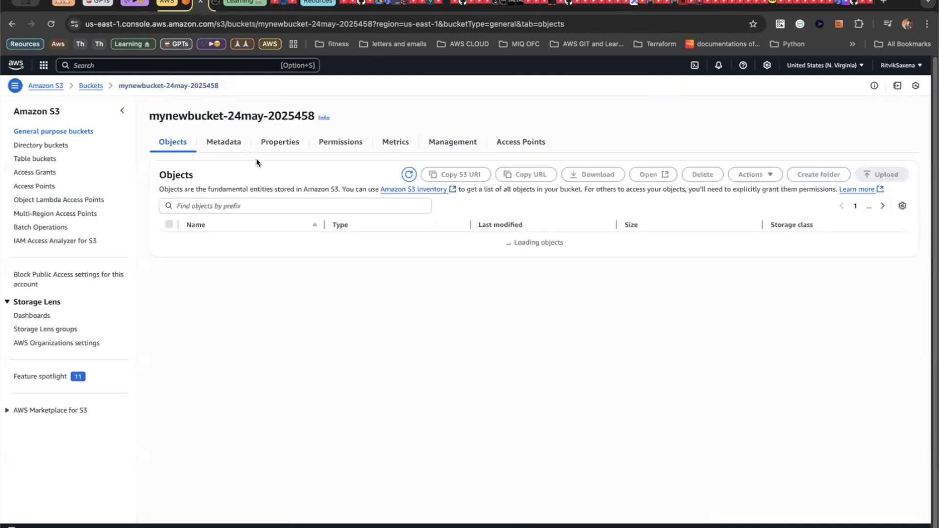
click(284, 143)
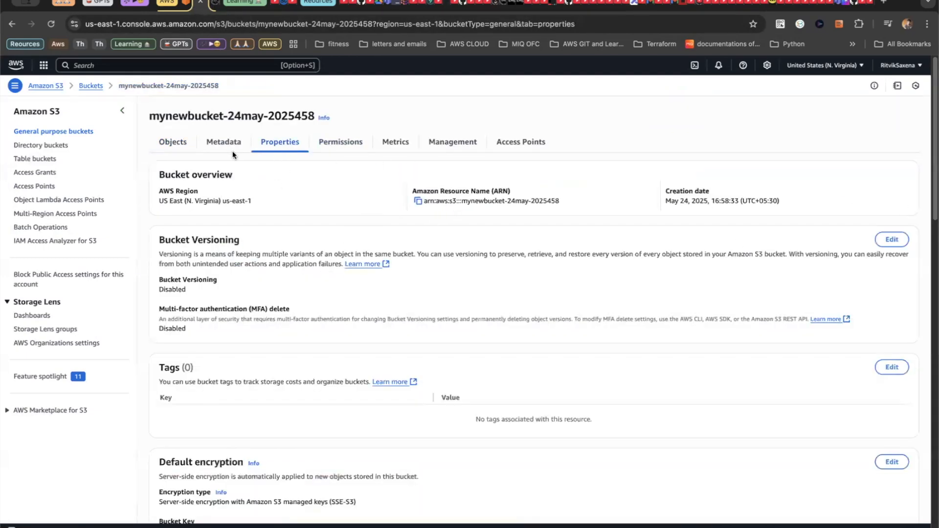
click(318, 119)
drag(315, 119, 155, 125)
click(425, 98)
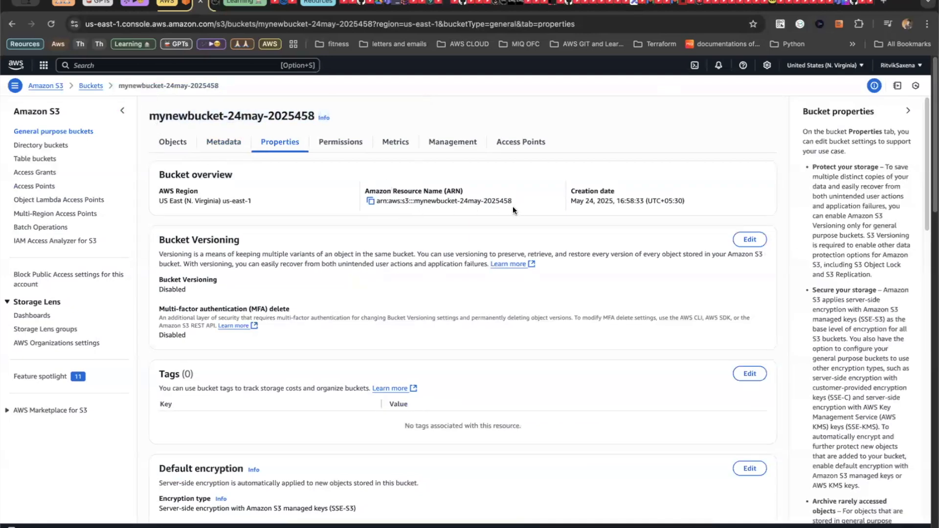
drag(513, 206, 387, 204)
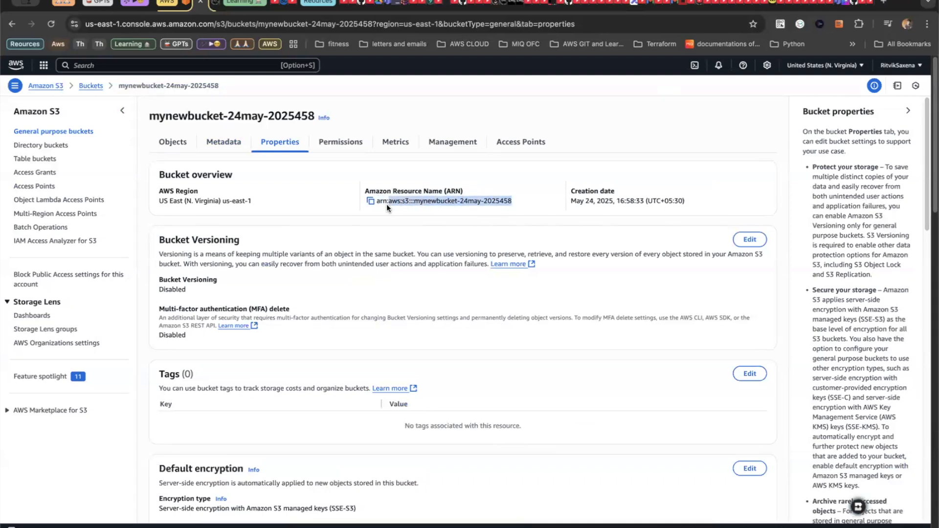
click(371, 201)
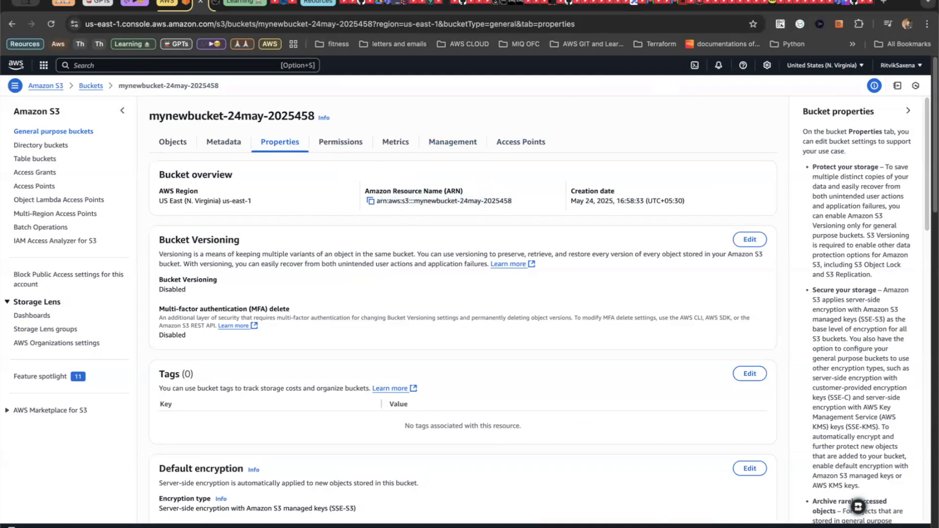
click(908, 111)
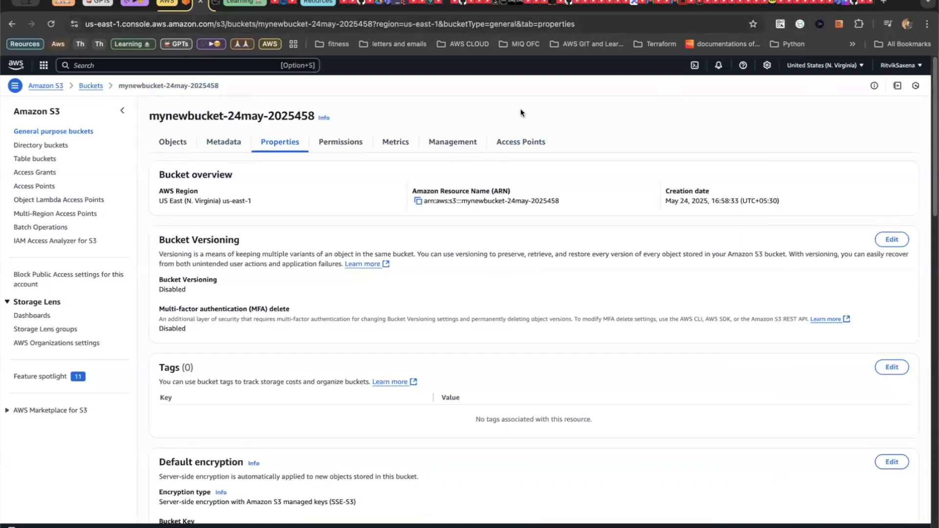
click(179, 140)
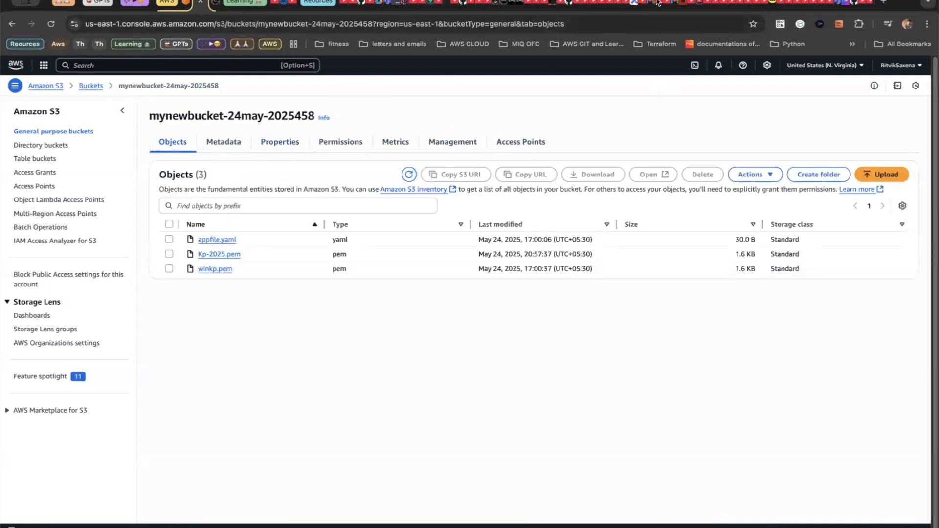
Switch to Excalidraw, add a check mark beside the circled ARN, and draw a downward arrow to an underlined "ARN →"
click(638, 2)
drag(307, 157, 333, 139)
drag(348, 195, 353, 287)
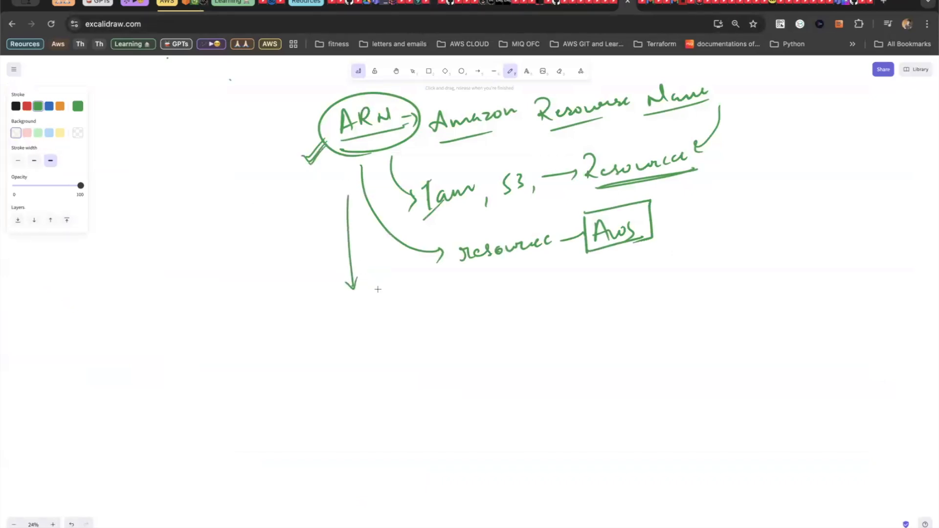
drag(366, 318, 381, 308)
mouse_move(355, 304)
mouse_down()
mouse_move(392, 293)
mouse_move(402, 311)
mouse_move(413, 286)
mouse_up()
drag(360, 326, 455, 290)
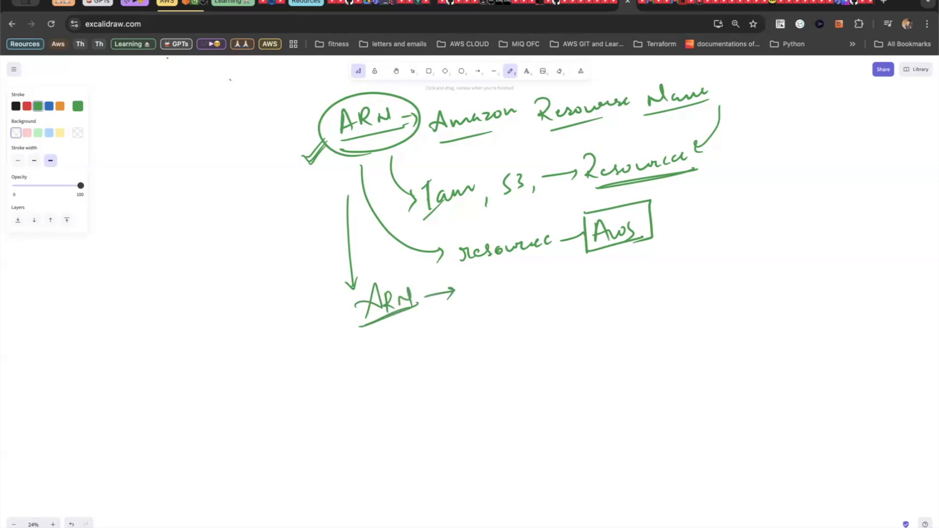
Switch to the Amazon S3 console, examine the name of mynewbucket-24may-2025458, and go back to the bucket's properties
click(189, 4)
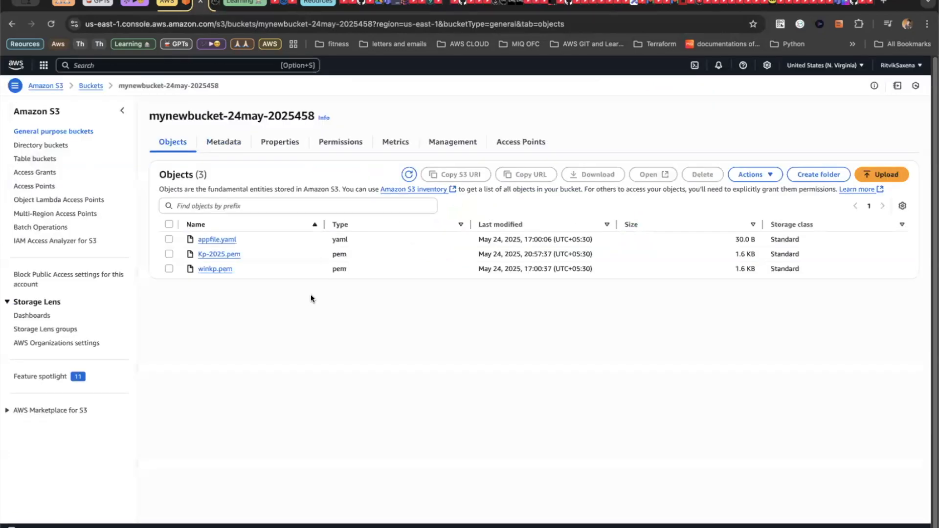
drag(294, 116, 150, 117)
click(400, 109)
click(28, 27)
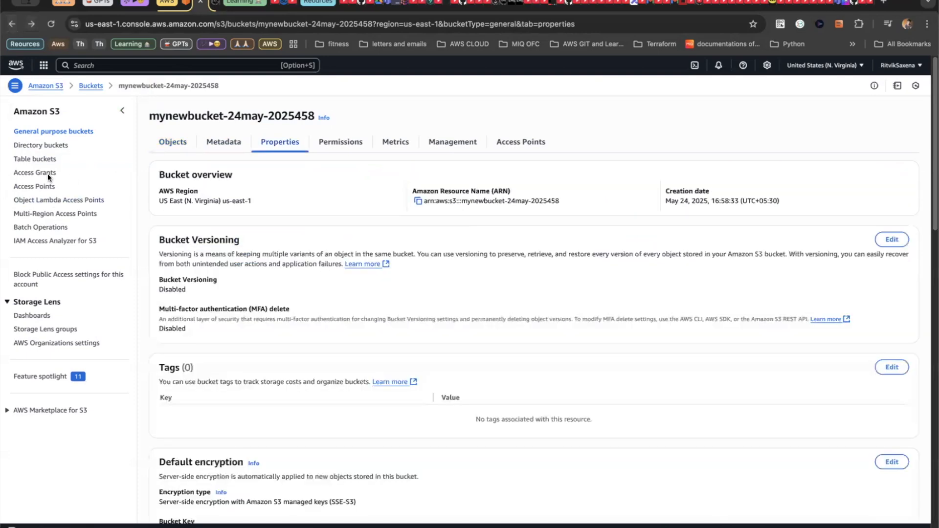
Open the object URL of index1.html in the bucket anotherbucket16042025-replication-bkt and examine the response
click(37, 131)
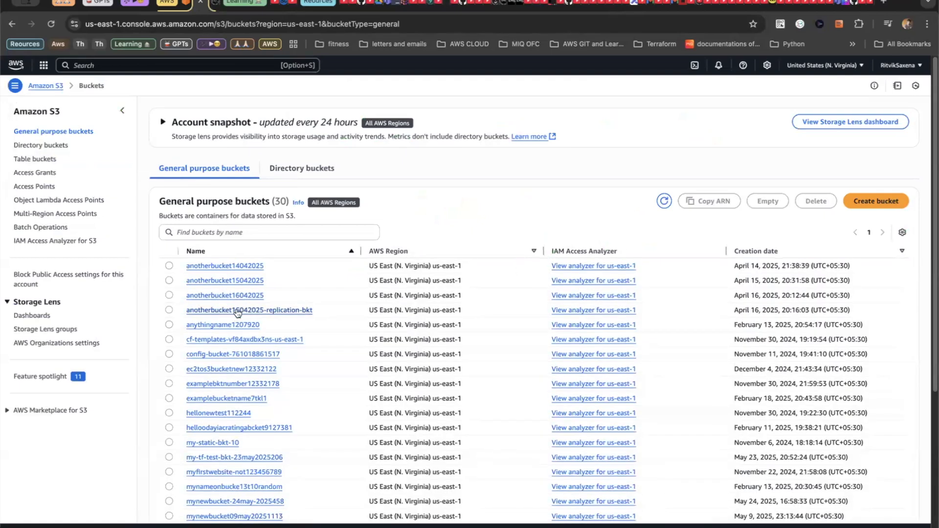
click(237, 310)
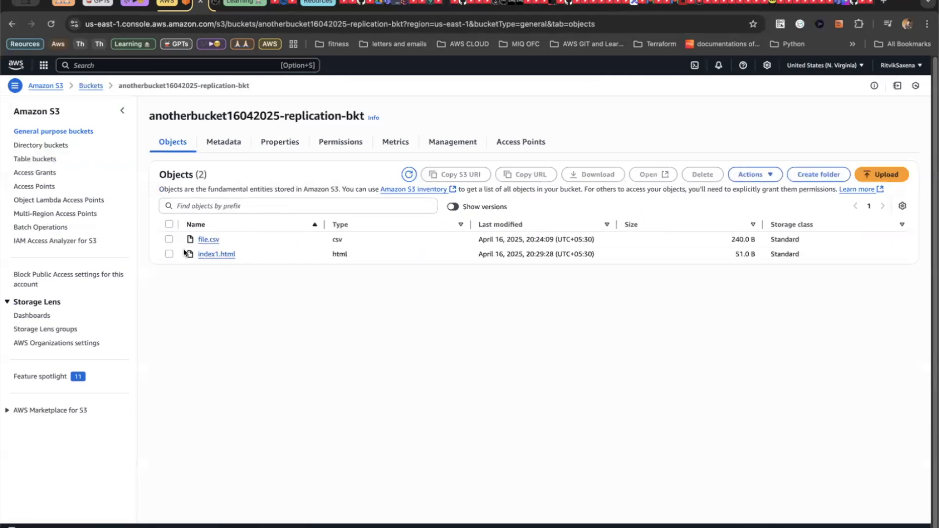
click(211, 254)
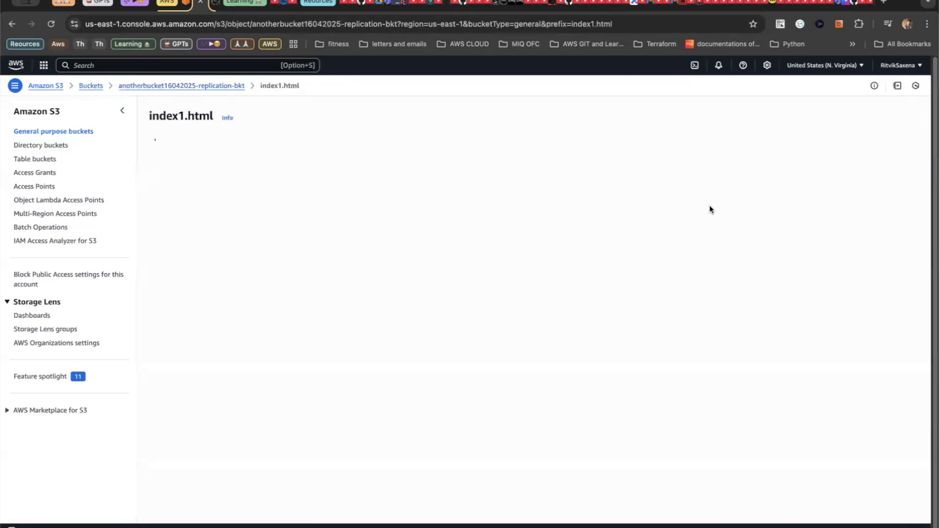
click(654, 295)
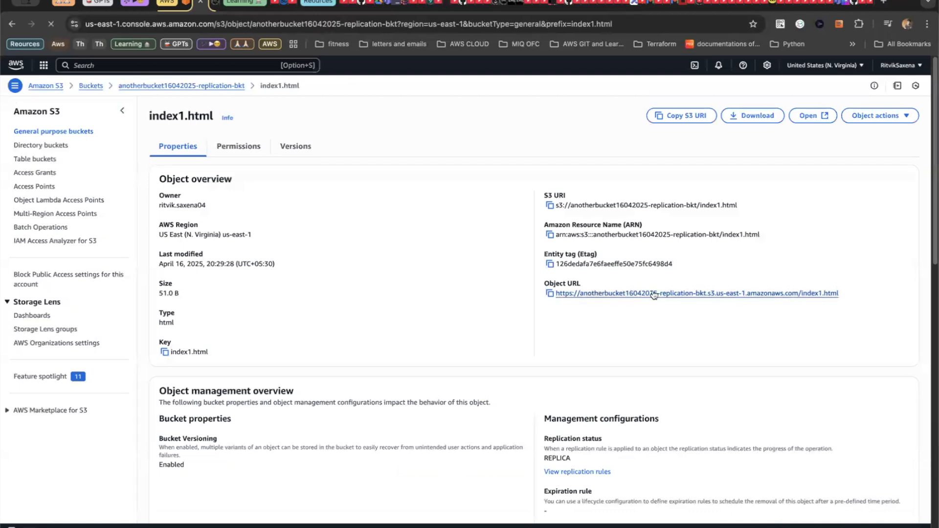
drag(65, 138, 7, 86)
click(62, 128)
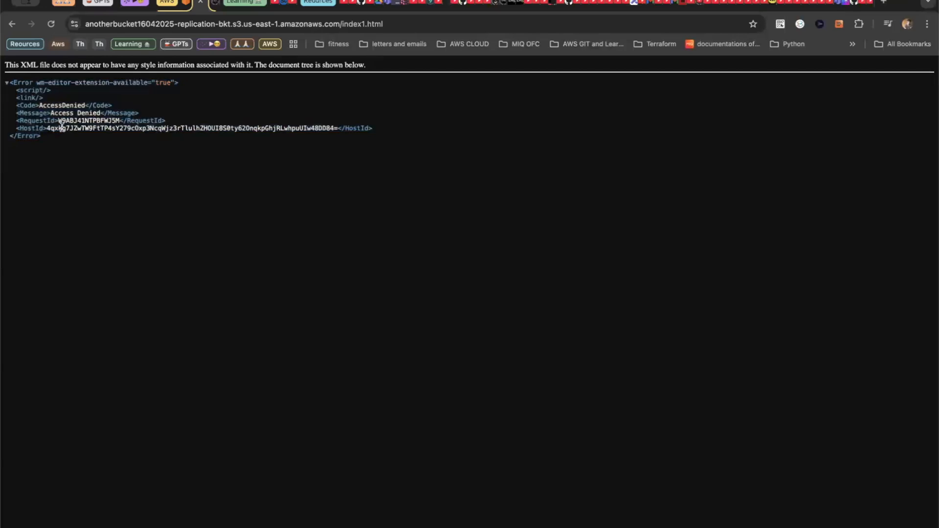
Return to the general purpose bucket list and sort it by creation date, newest first
click(12, 24)
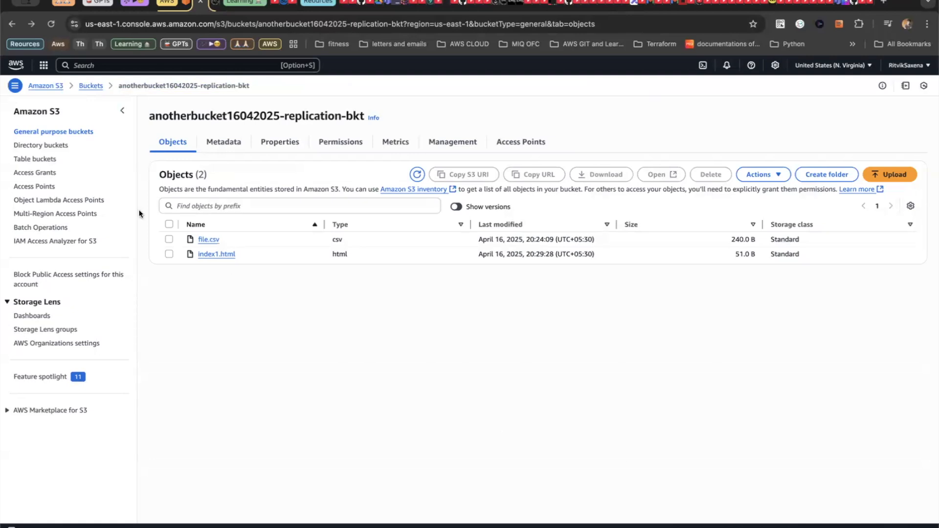
click(89, 87)
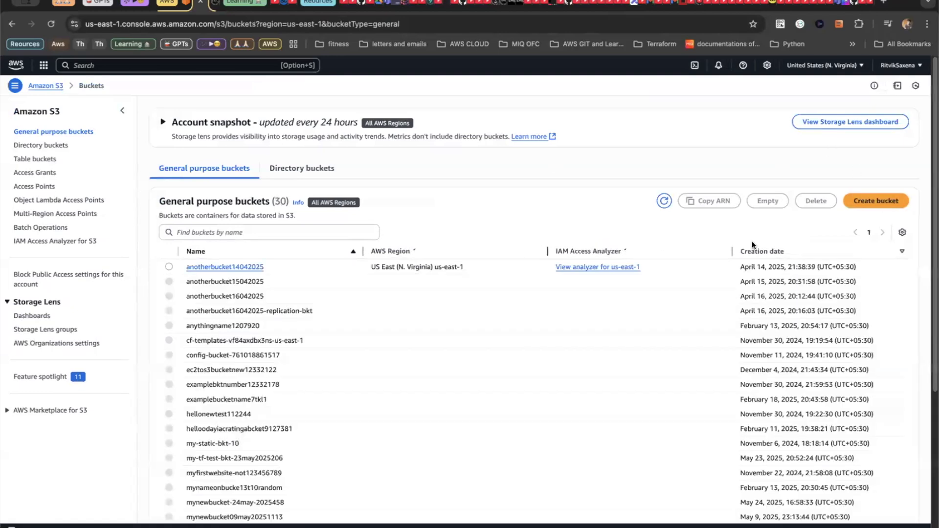
click(761, 257)
click(762, 257)
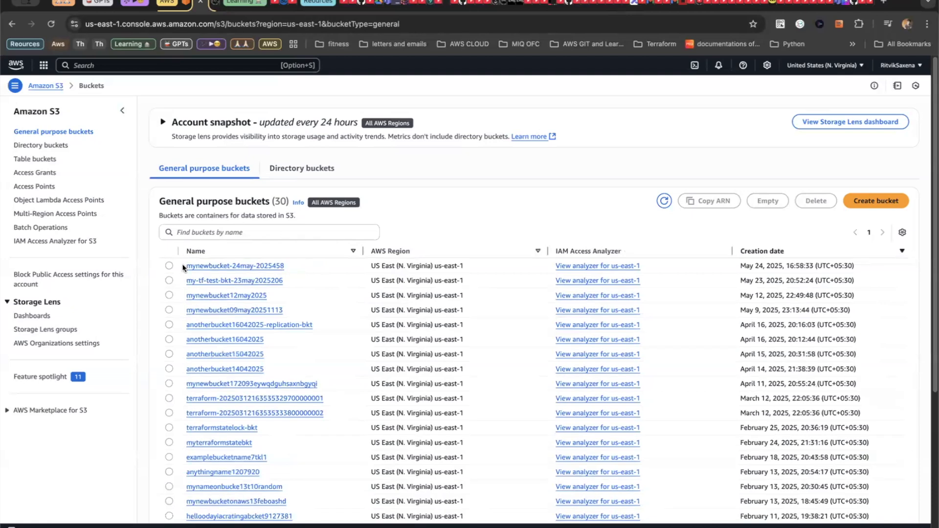
Start a new general purpose bucket and name it mynewbucket-25may-2025458, based on the copied name of the newest bucket
double_click(182, 265)
key(super+c)
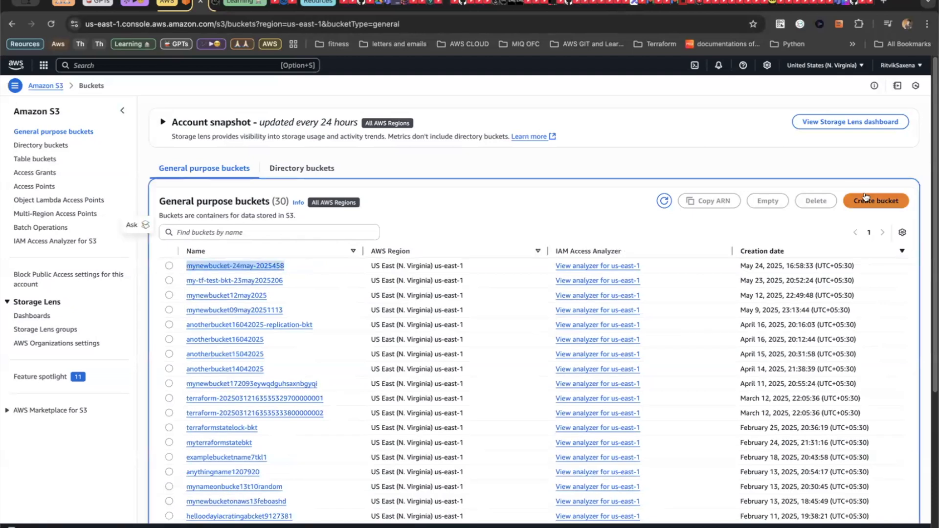
click(864, 198)
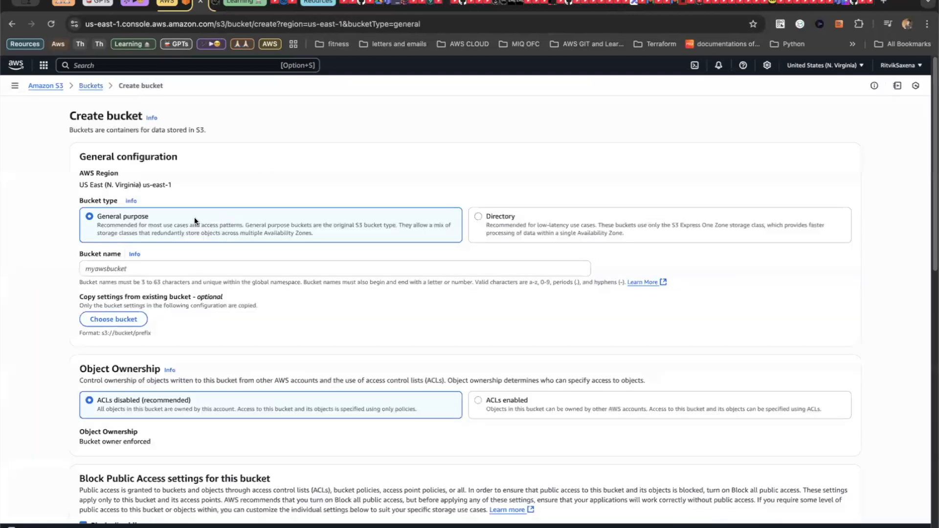
click(306, 270)
key(super+v)
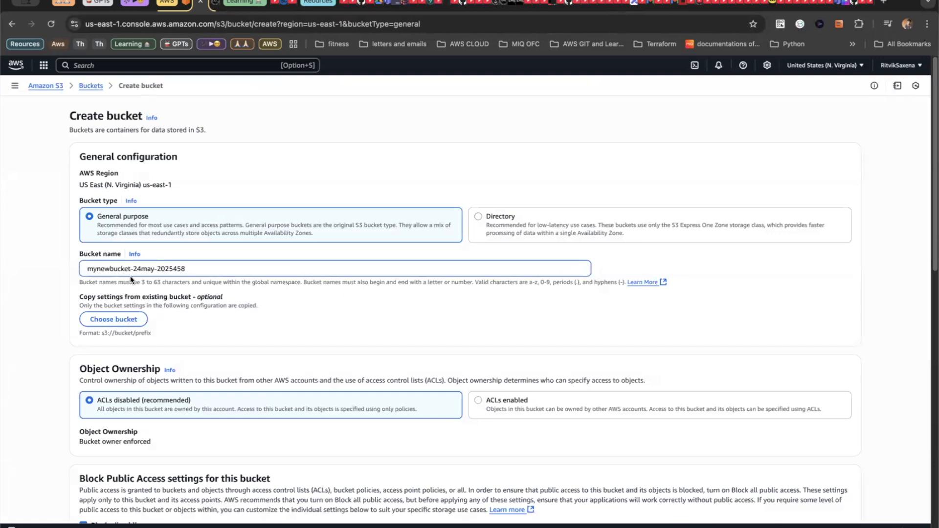
text(5)
click(141, 268)
key(BackSpace)
Review the new bucket's object ownership, public access block, versioning, tags and default encryption settings
scroll(289, 377, down, 2)
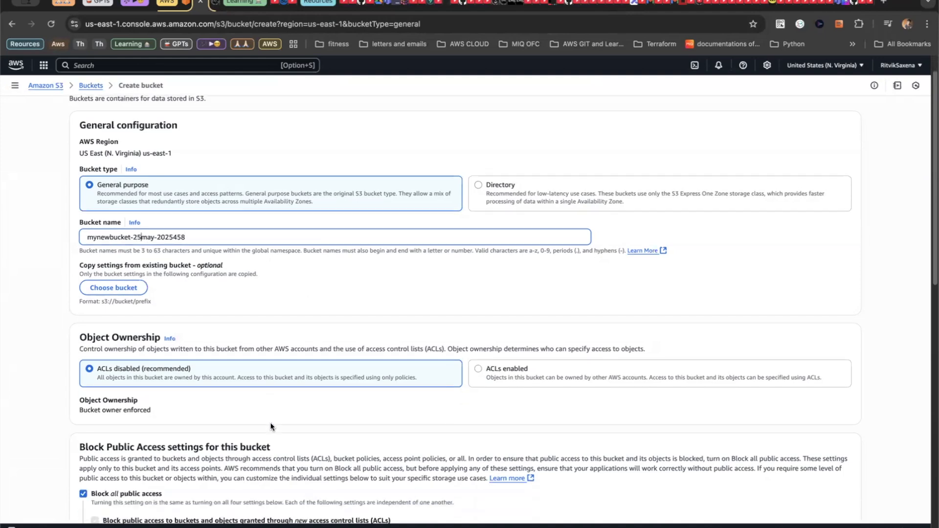
scroll(343, 338, down, 9)
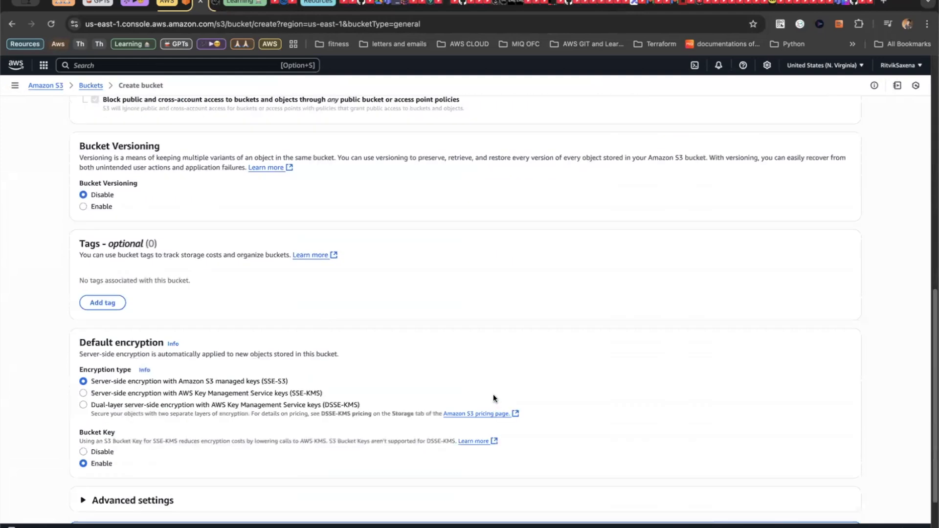
scroll(493, 394, down, 3)
scroll(566, 376, up, 7)
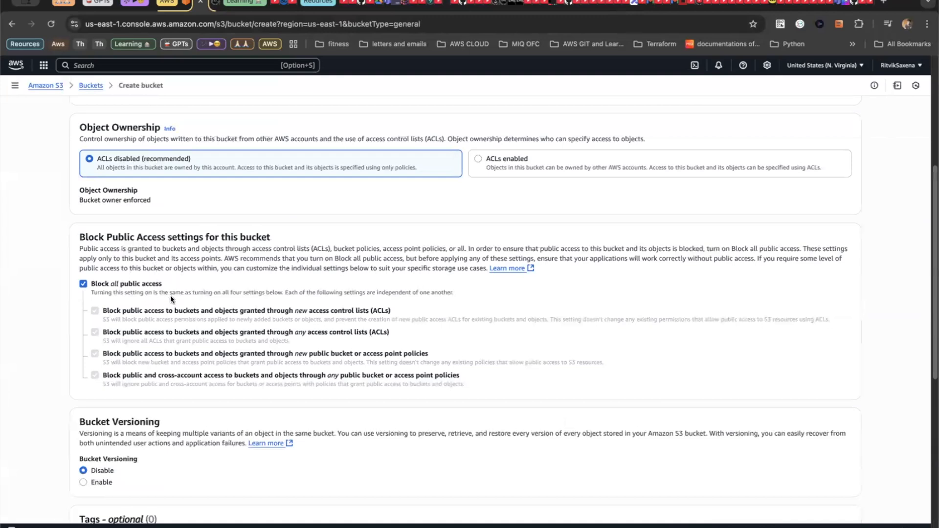
scroll(219, 254, up, 1)
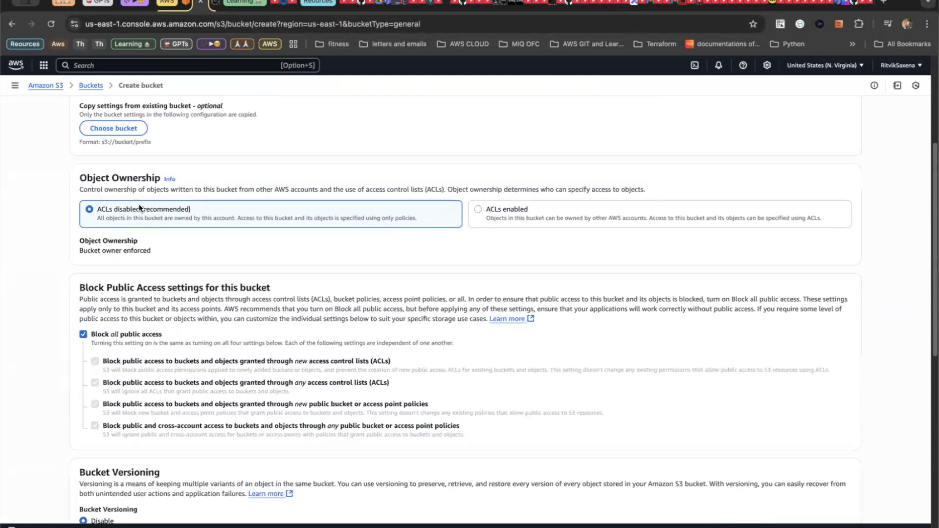
scroll(119, 203, up, 2)
scroll(119, 203, down, 2)
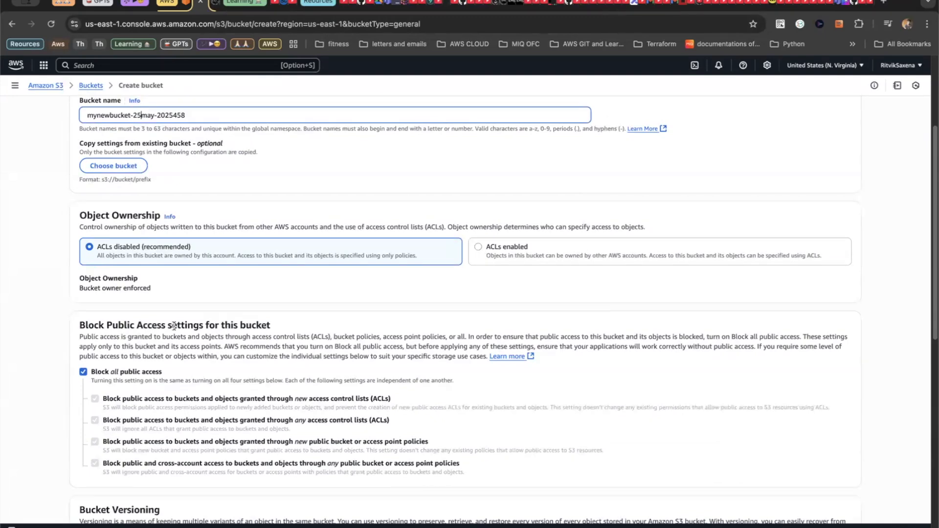
scroll(255, 322, down, 8)
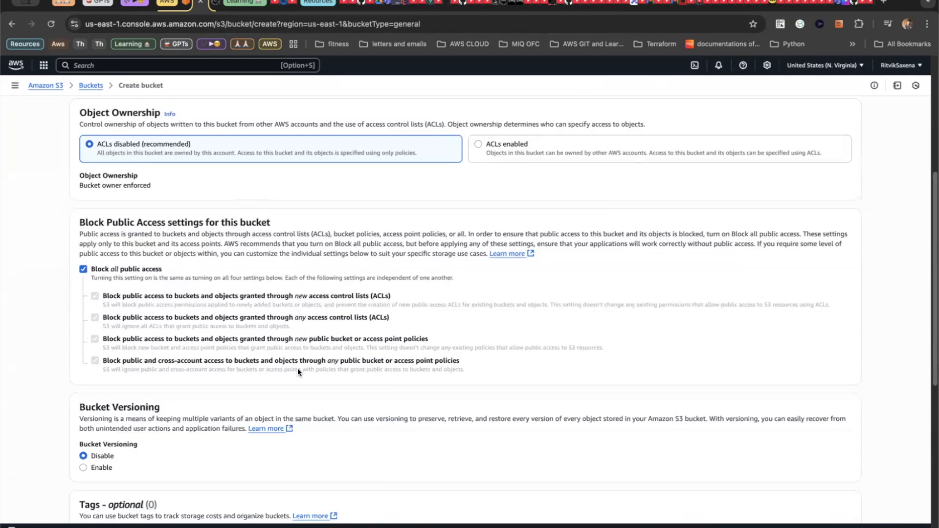
scroll(347, 375, down, 3)
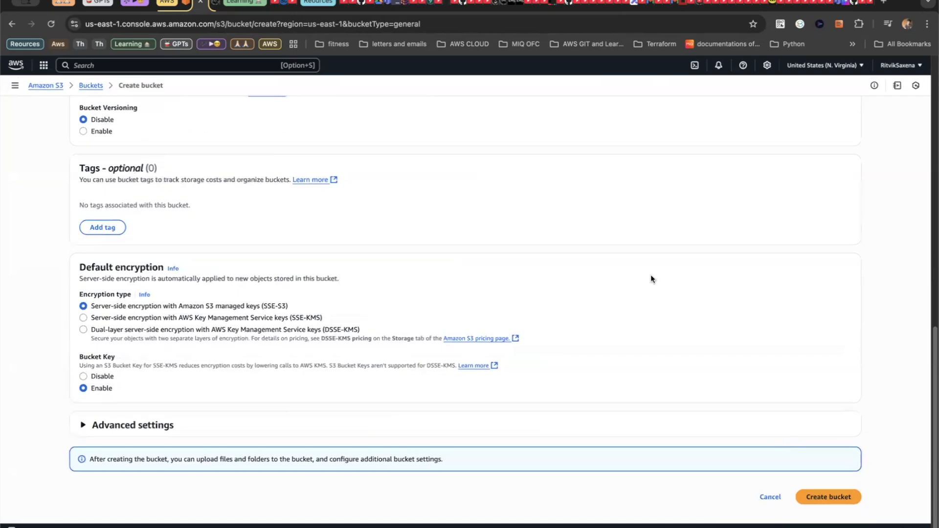
scroll(525, 286, up, 7)
scroll(525, 286, up, 5)
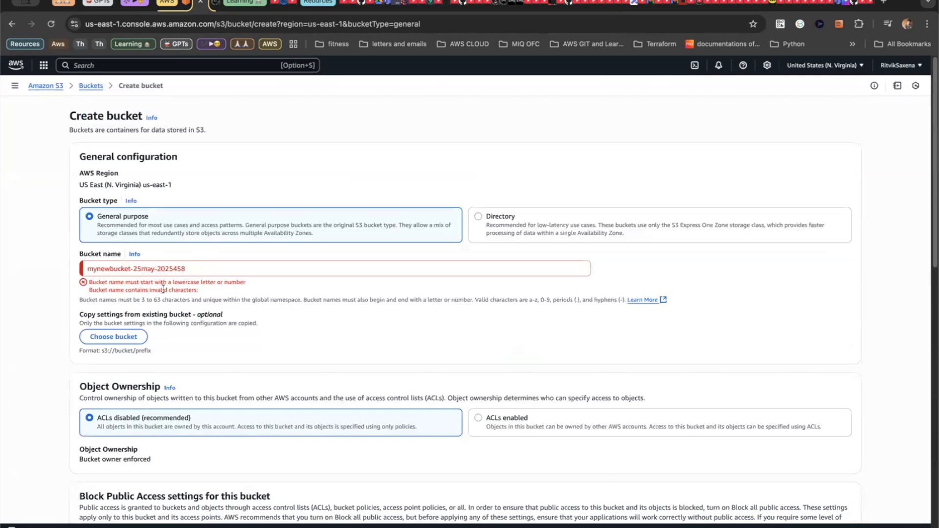
Remove the invalid leading character from the bucket name and create the bucket mynewbucket-25may-2025458 with the default settings
click(135, 268)
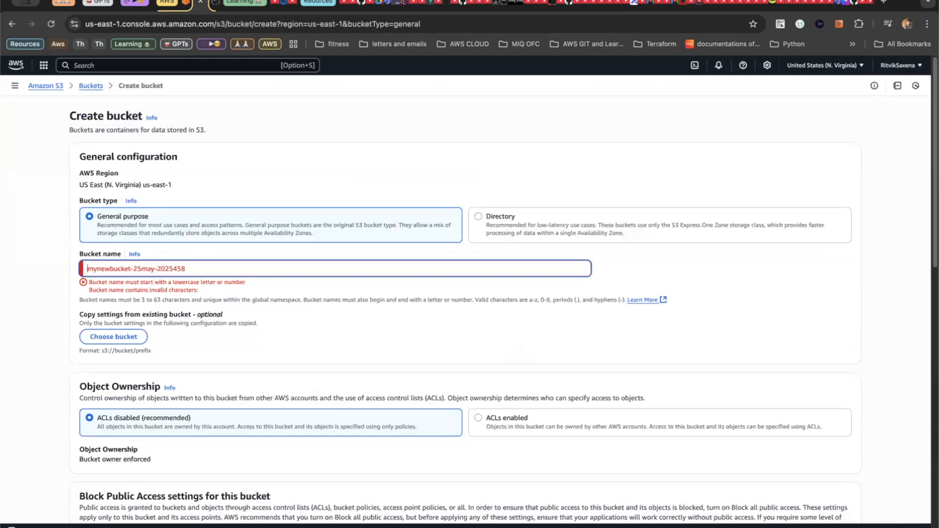
click(87, 269)
key(BackSpace)
scroll(420, 357, down, 12)
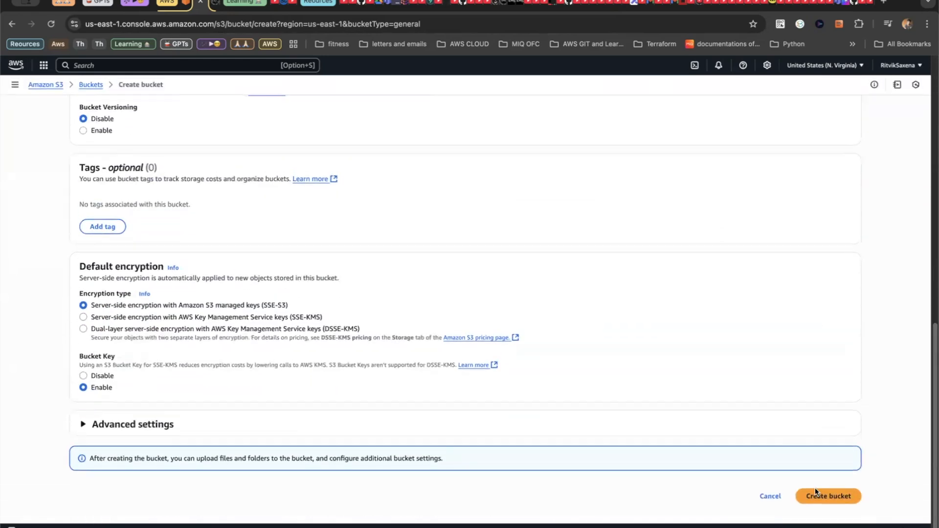
click(829, 497)
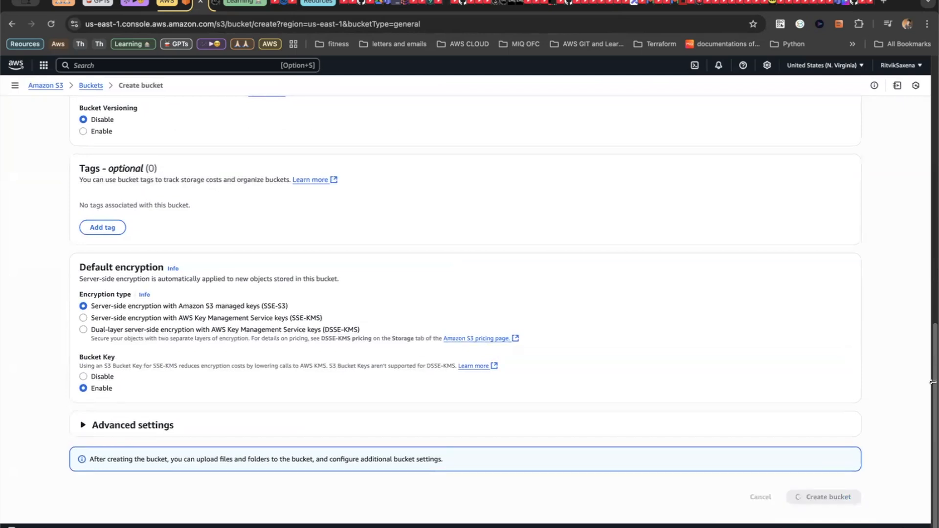
scroll(710, 234, up, 12)
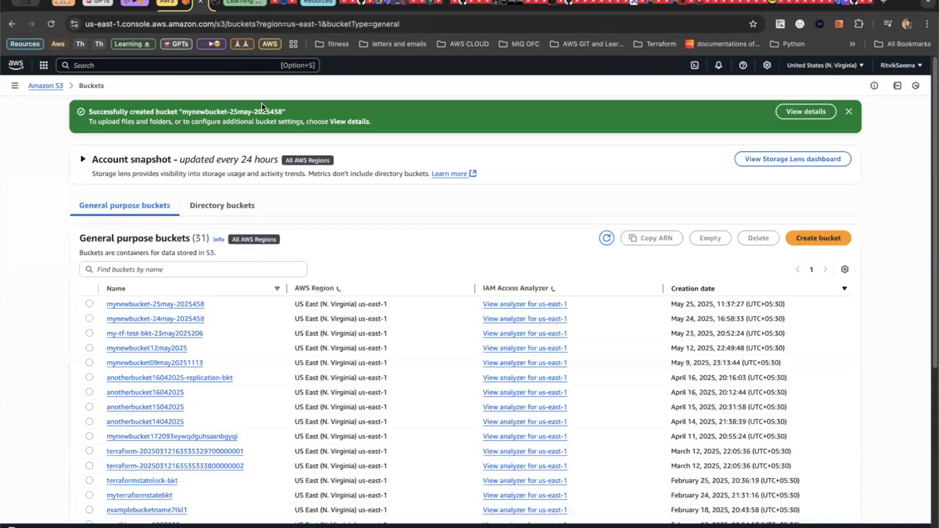
Search the general purpose buckets for mynewbucket-25may-2025458 using its copied name and open that bucket
drag(284, 111, 182, 111)
key(super+c)
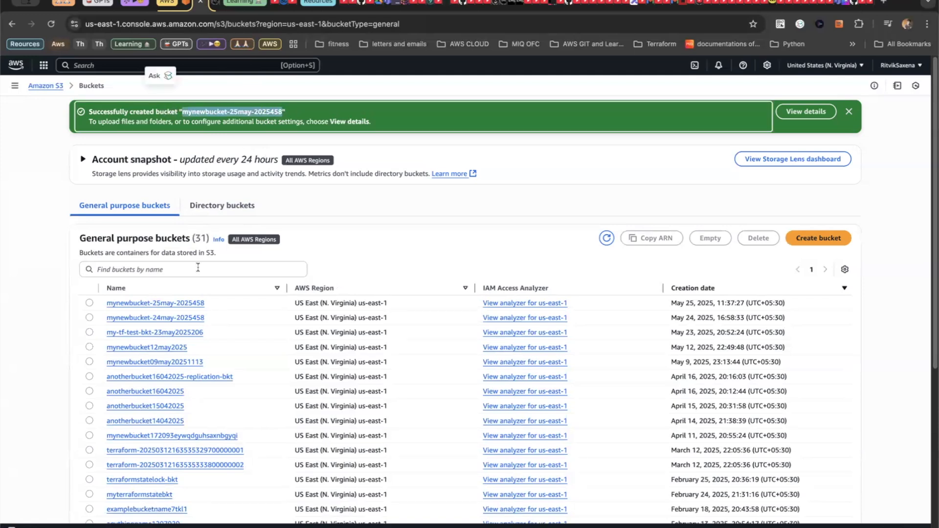
click(205, 269)
key(super+v)
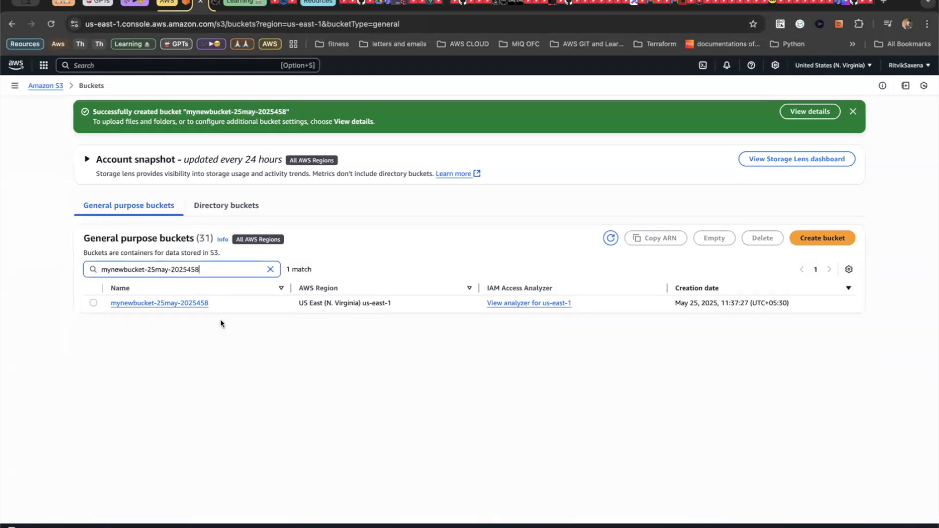
click(178, 303)
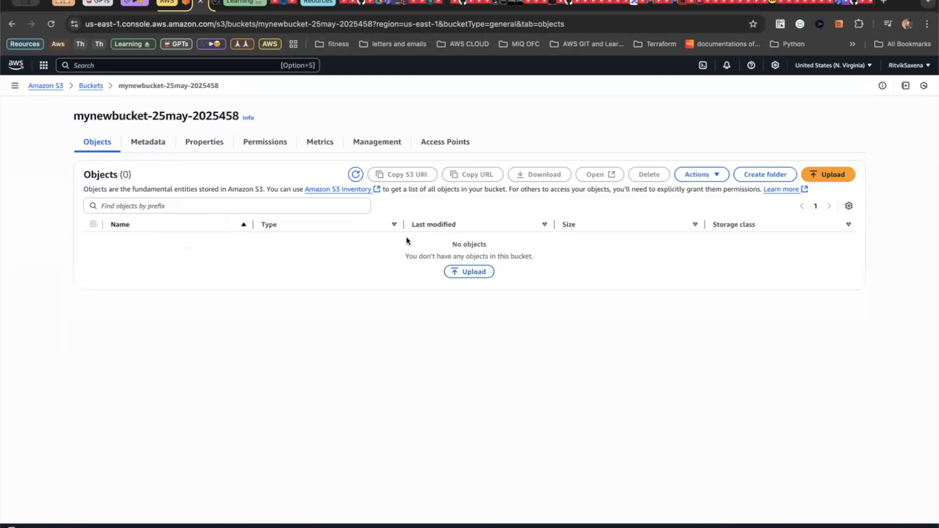
Start an upload to the bucket mynewbucket-25may-2025458 and dismiss the file chooser without choosing a file
click(492, 273)
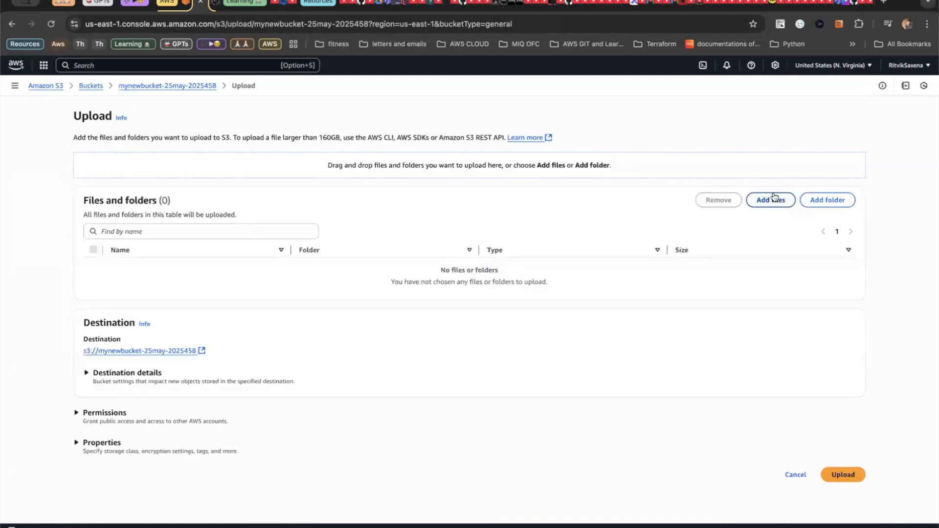
click(787, 200)
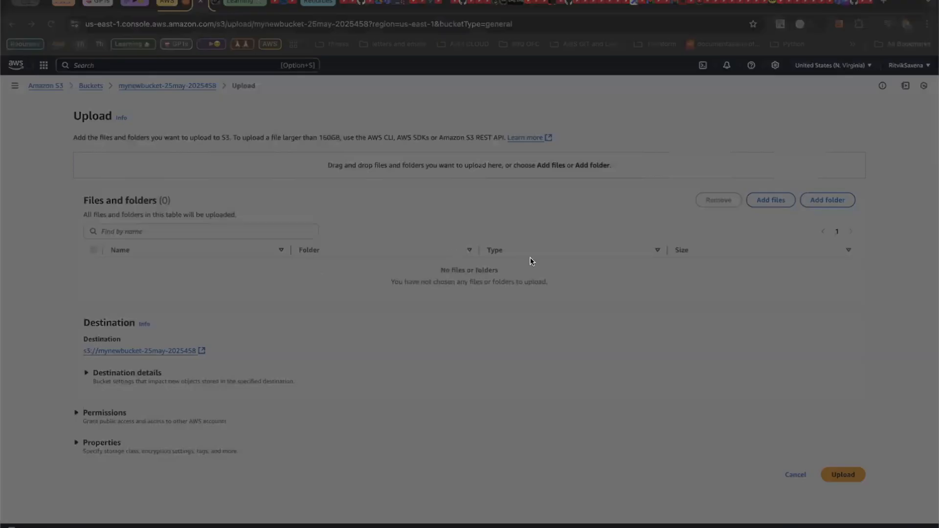
click(624, 366)
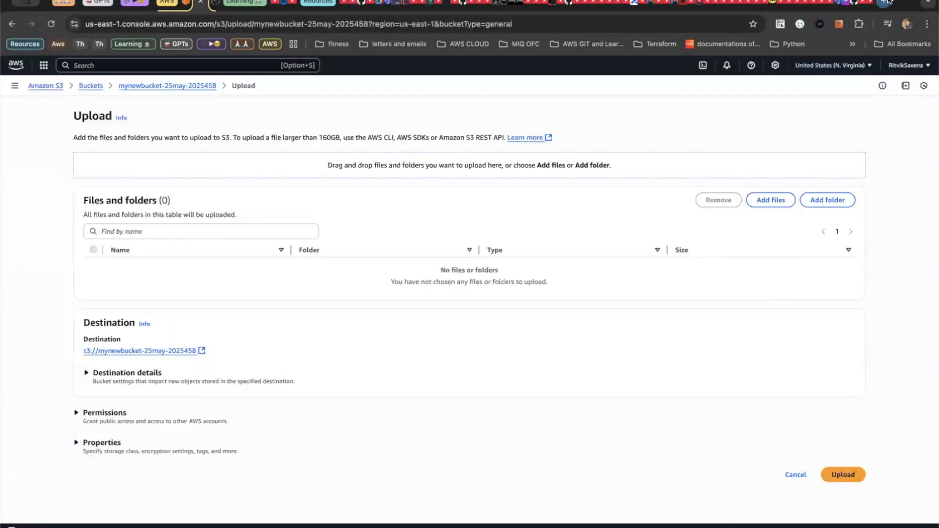
Search Google for "dog pics" in a new browser tab and save the Pexels photo of two puppies
click(888, 2)
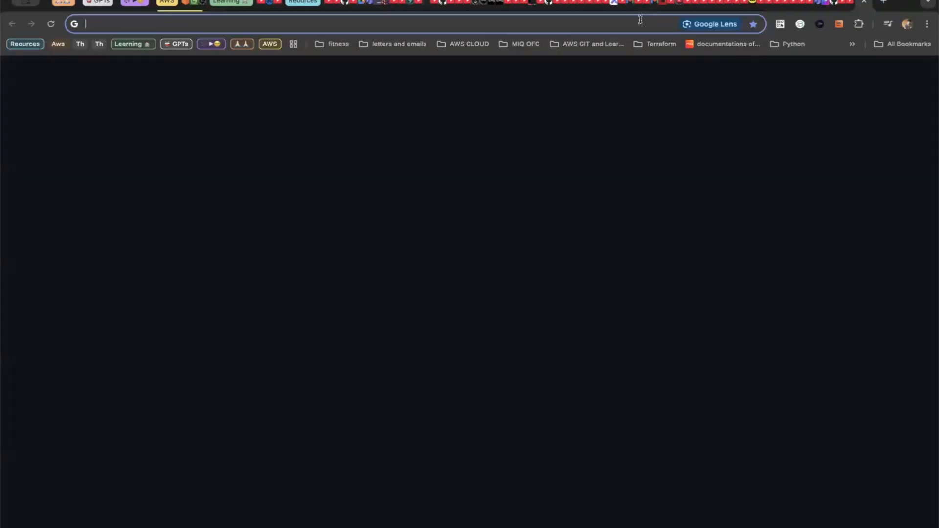
text(dog pics)
key(Return)
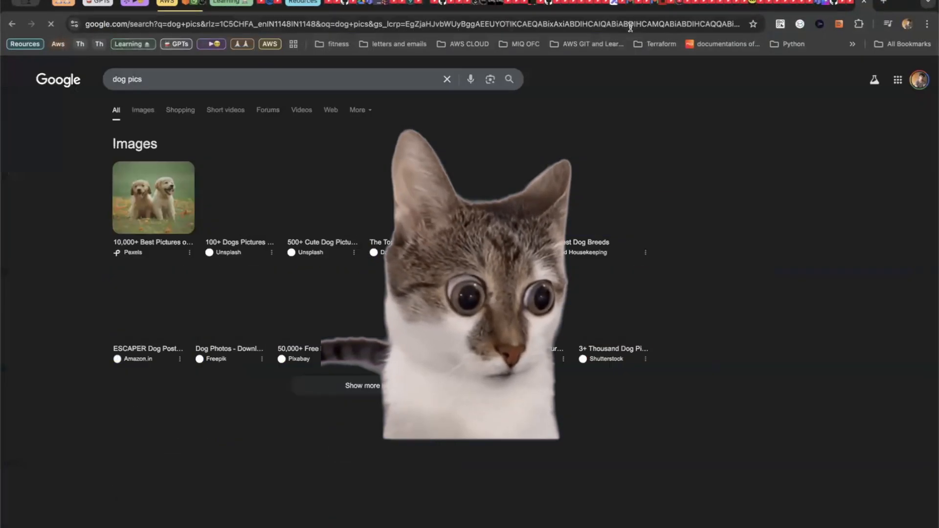
click(153, 197)
right_click(631, 240)
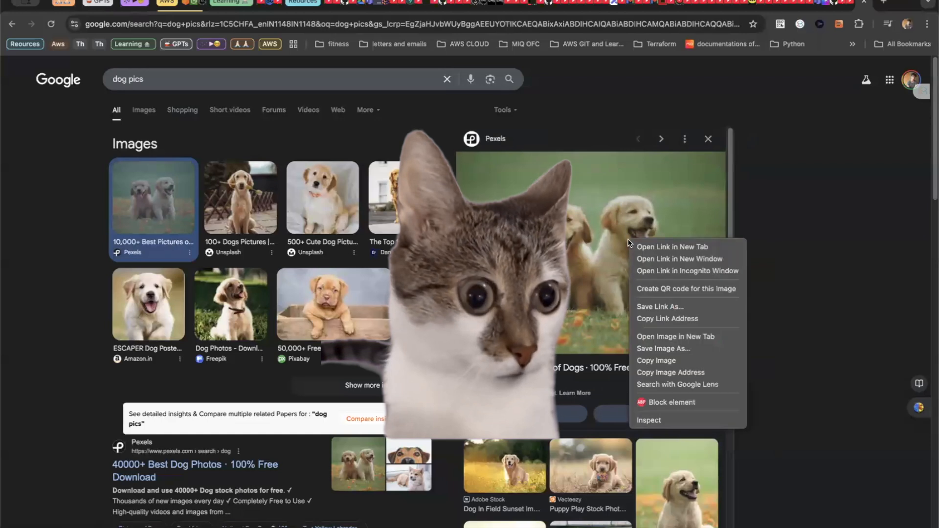
click(675, 337)
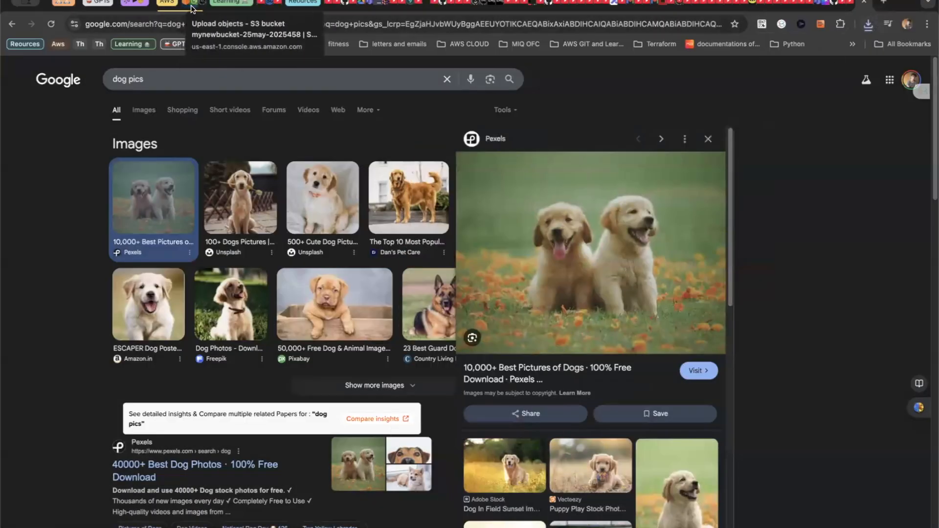
Switch back to the S3 upload page, upload pexels-photo-1108099.jpeg to the bucket and close the upload status
click(188, 2)
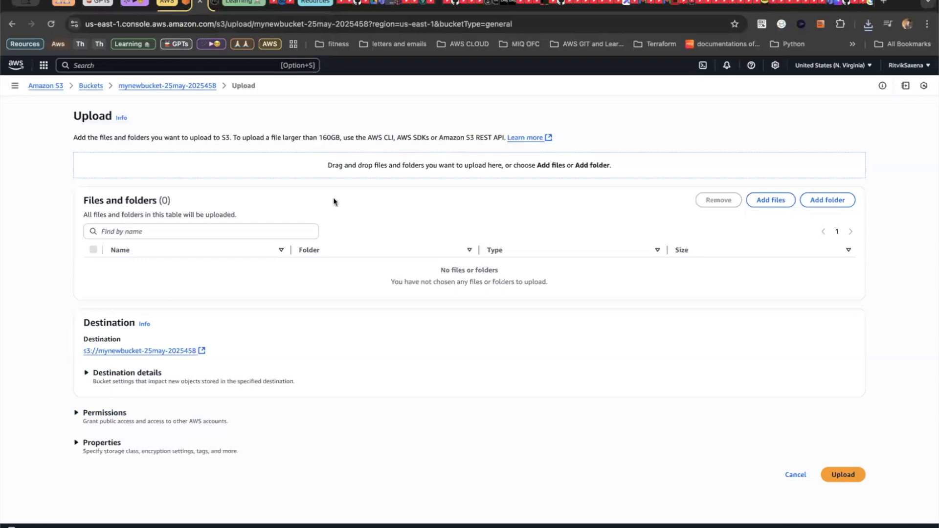
click(761, 200)
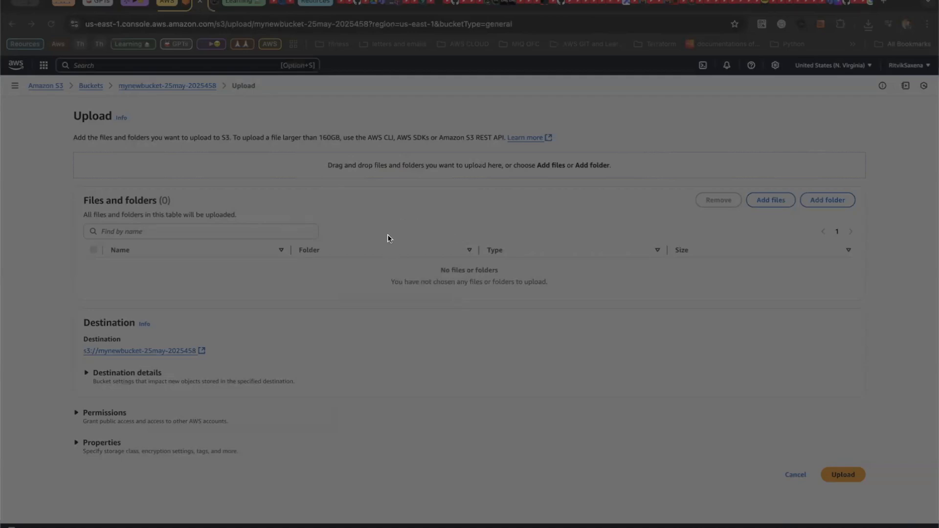
double_click(368, 196)
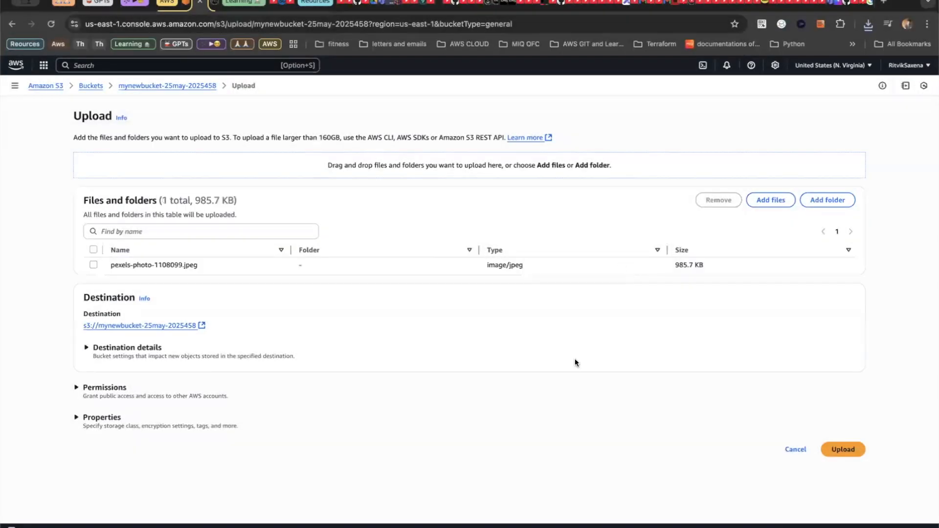
click(842, 449)
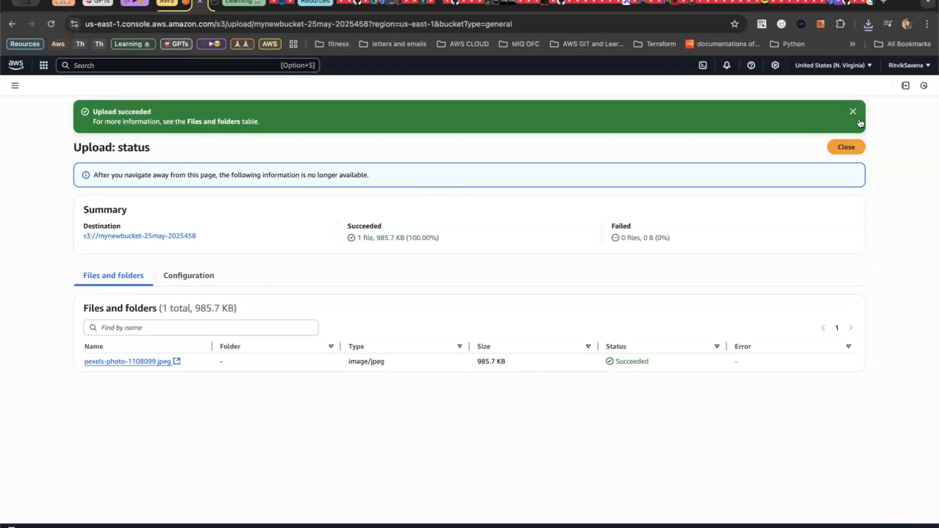
click(853, 148)
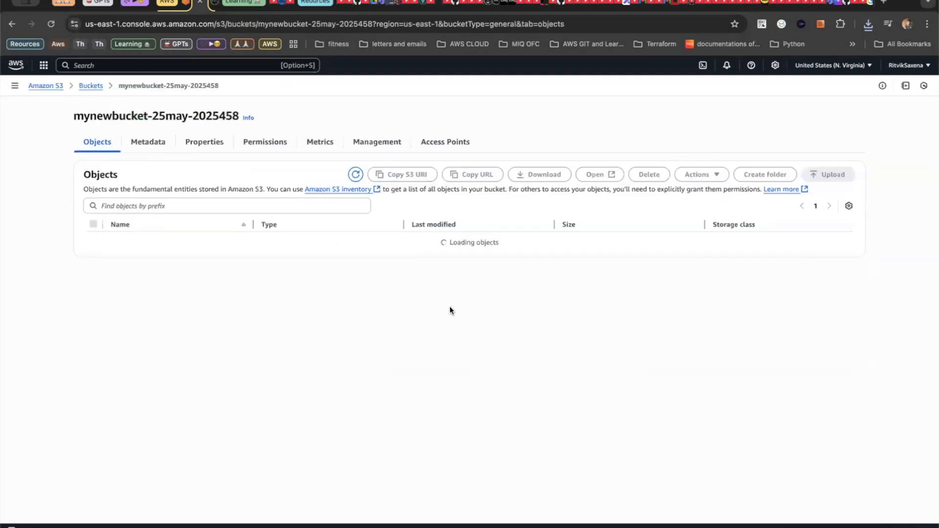
Open the details of pexels-photo-1108099.jpeg, follow its object URL and examine the response
click(151, 240)
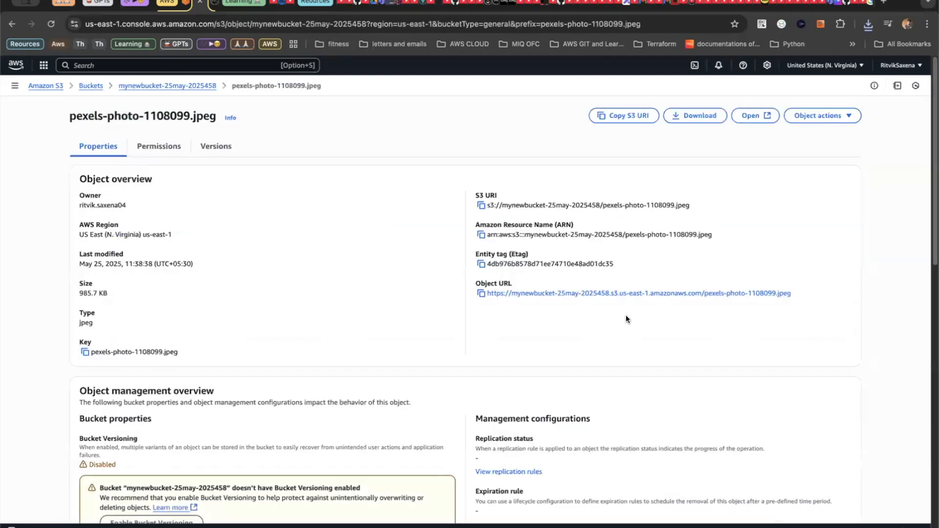
drag(795, 292, 487, 296)
click(550, 281)
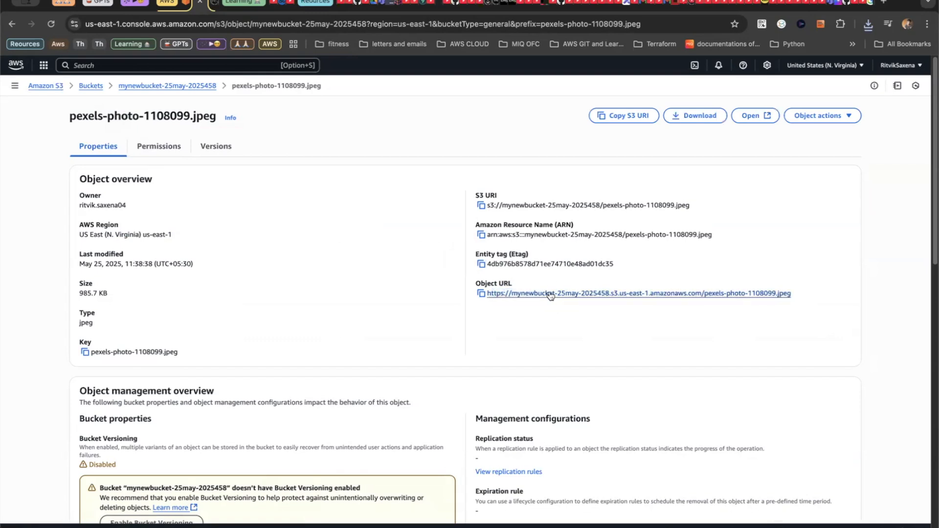
click(550, 295)
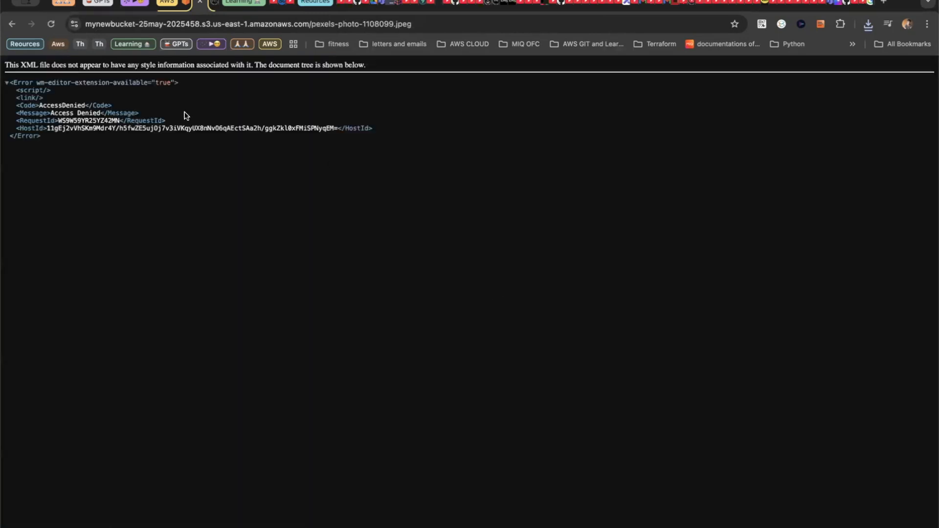
drag(88, 142, 61, 79)
Go back to the object's properties and view the photo with the console's Open command
click(12, 24)
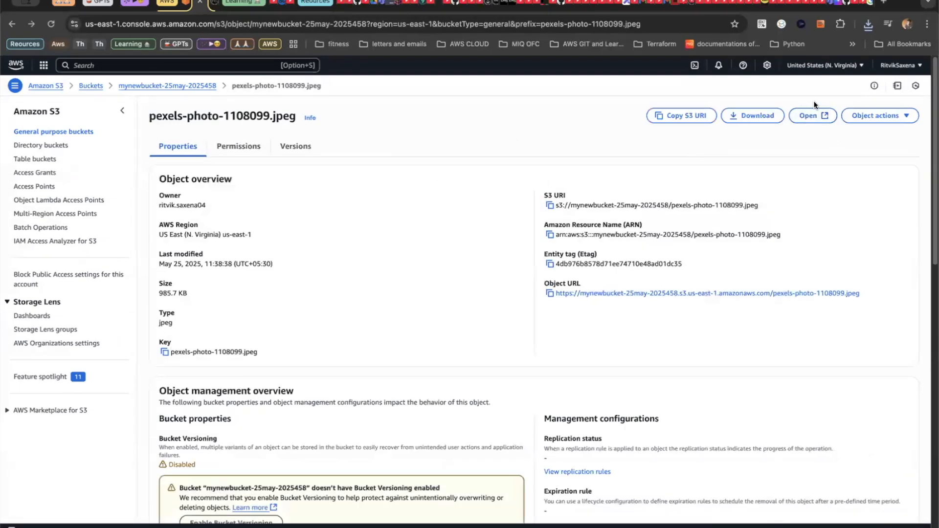
click(810, 116)
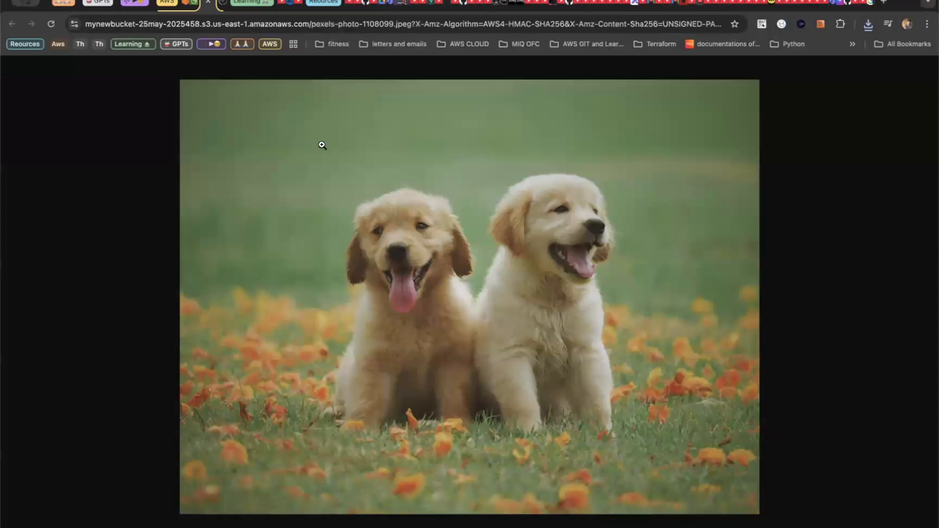
Return to the object's properties page and examine the file name and the Object URL entry
click(207, 3)
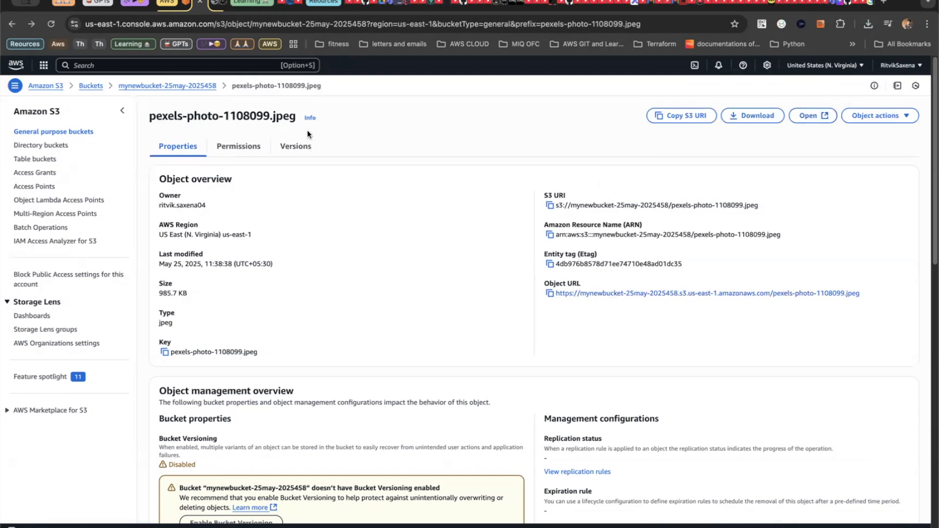
drag(284, 120, 148, 118)
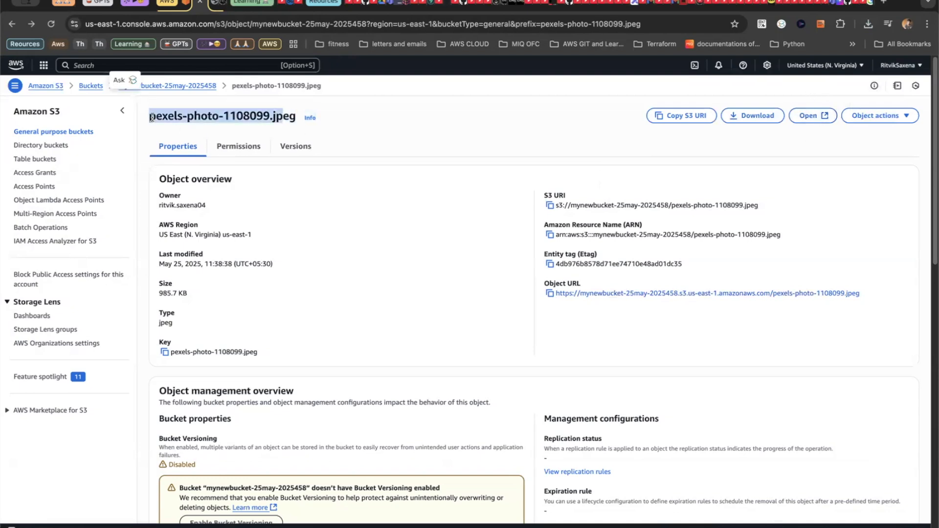
click(294, 128)
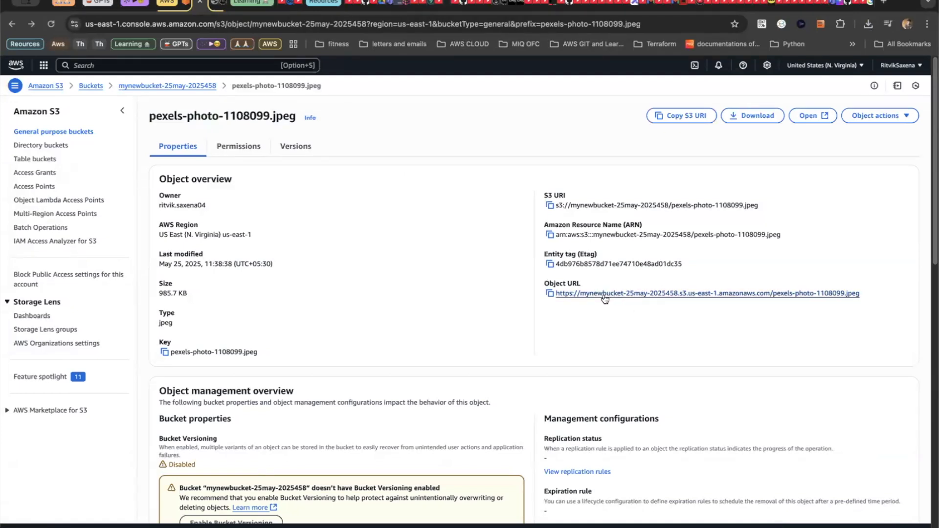
drag(582, 283, 542, 282)
click(506, 234)
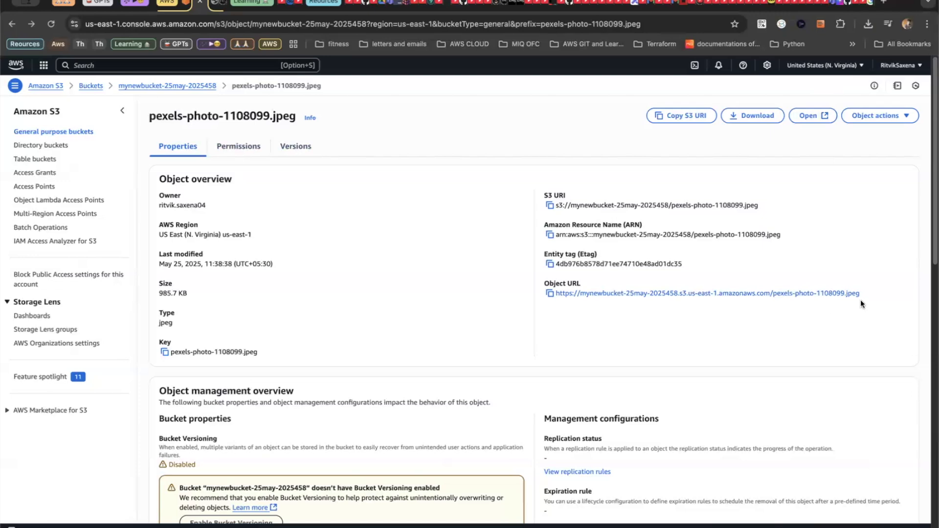
drag(548, 307, 556, 291)
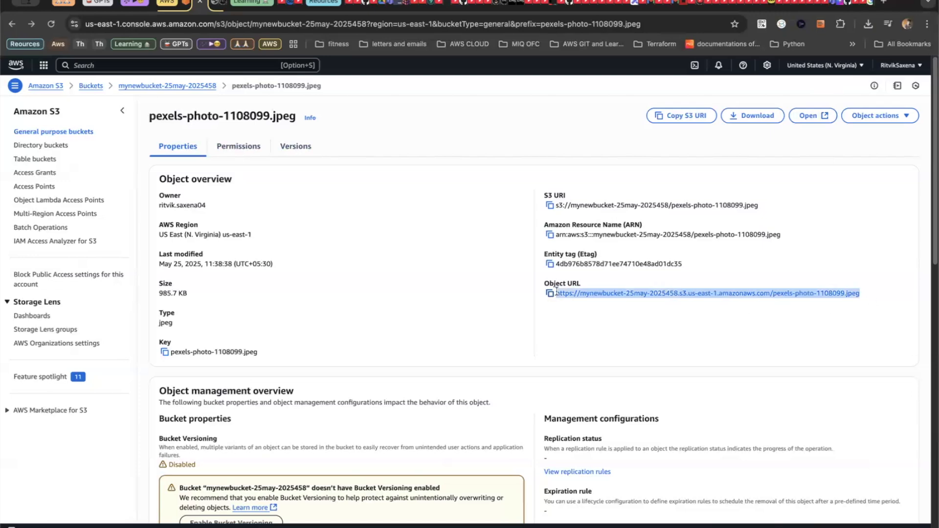
click(573, 322)
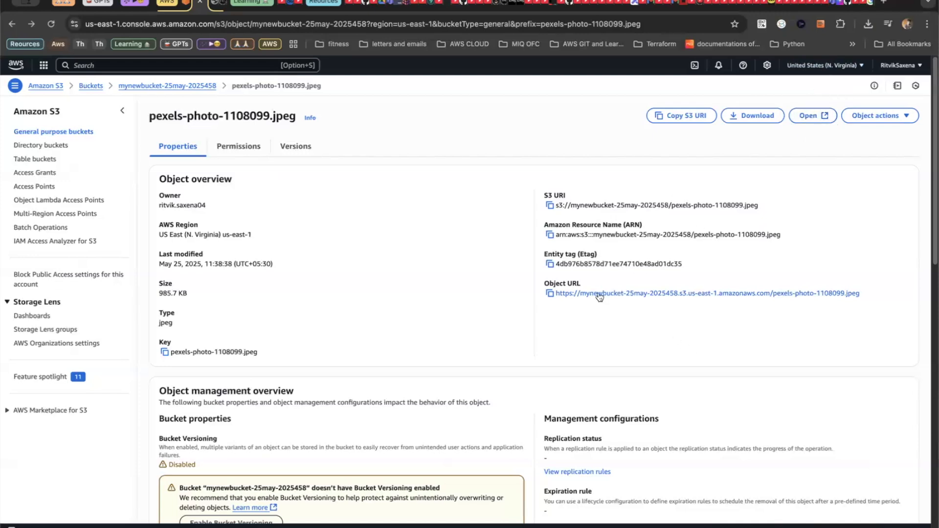
drag(581, 281, 535, 283)
click(543, 313)
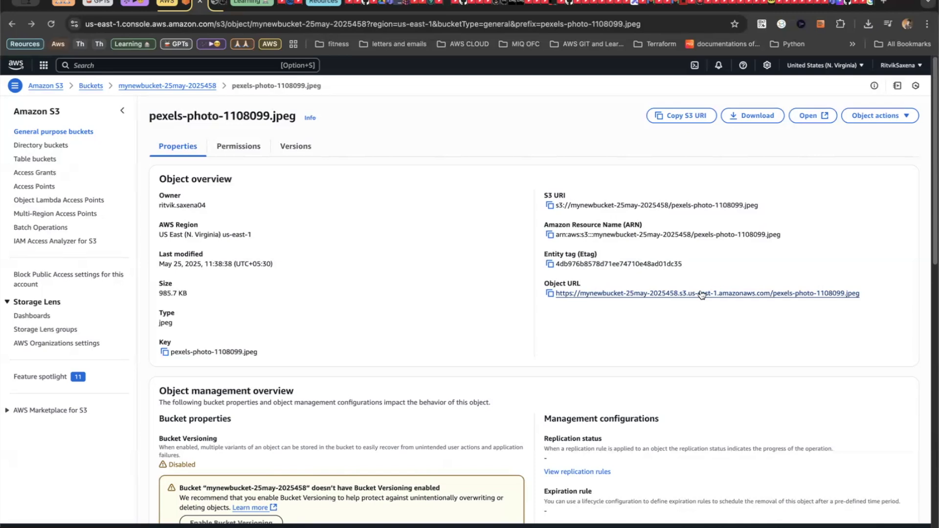
Copy the object URL and compare the photo opened from the console with the object's properties page
click(549, 294)
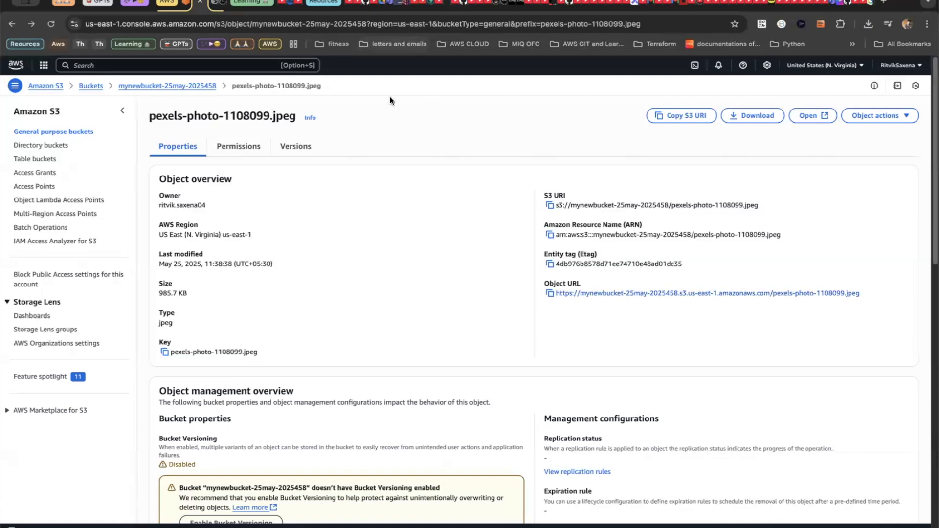
click(215, 4)
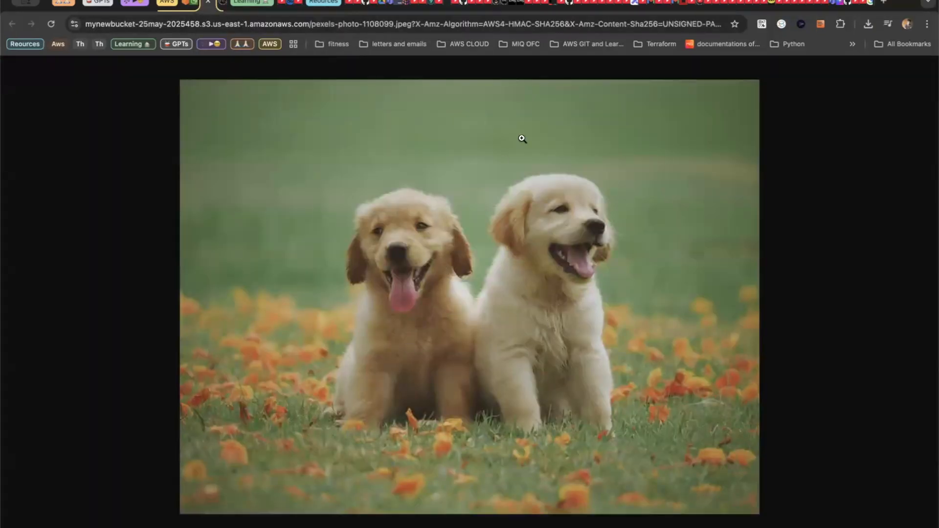
click(193, 11)
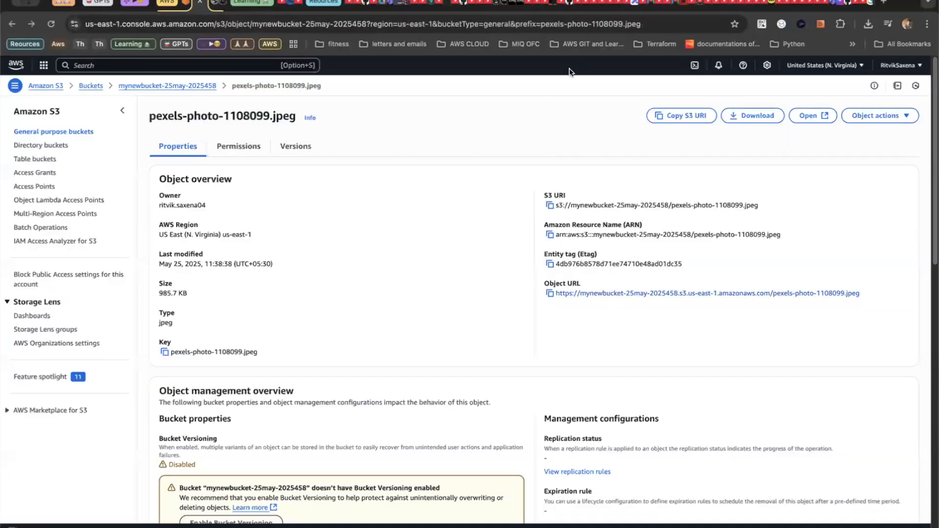
Switch to the Excalidraw board and handwrite a circled 1 with "⇒ Assign specific permission" in green below the ARN notes
click(635, 8)
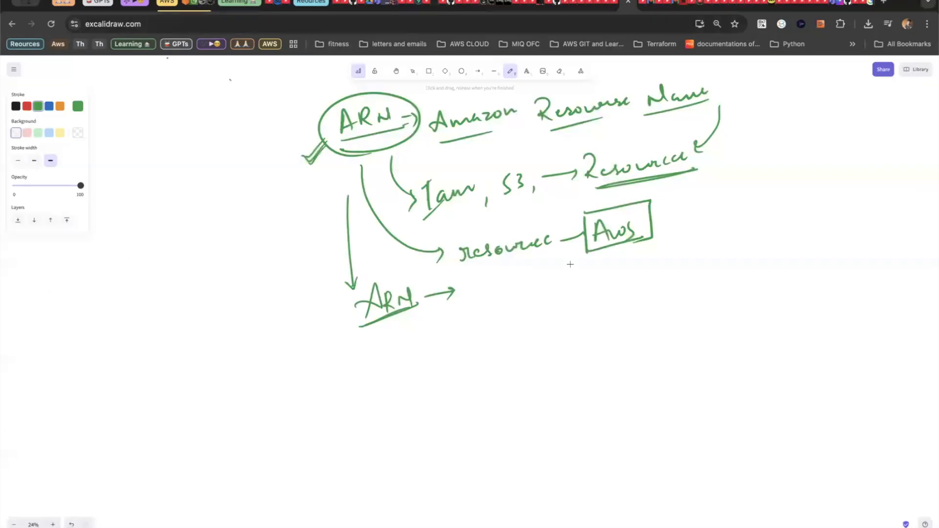
drag(286, 385, 318, 389)
mouse_move(307, 376)
mouse_down()
mouse_move(320, 385)
mouse_move(310, 392)
mouse_up()
mouse_move(334, 392)
mouse_down()
mouse_move(343, 368)
mouse_move(351, 392)
mouse_up()
mouse_move(337, 383)
mouse_down()
mouse_move(355, 378)
mouse_move(352, 385)
mouse_up()
mouse_move(376, 370)
mouse_down()
mouse_move(367, 383)
mouse_move(386, 381)
mouse_move(396, 411)
mouse_move(411, 370)
mouse_move(449, 390)
mouse_up()
mouse_move(447, 359)
mouse_down()
mouse_move(448, 368)
mouse_move(475, 357)
mouse_up()
mouse_move(487, 365)
mouse_down()
mouse_move(504, 349)
mouse_move(512, 386)
mouse_up()
mouse_move(511, 361)
mouse_down()
mouse_move(548, 330)
mouse_move(556, 375)
mouse_up()
mouse_move(550, 350)
mouse_down()
mouse_move(565, 342)
mouse_move(602, 371)
mouse_move(617, 335)
mouse_move(718, 311)
mouse_up()
click(652, 317)
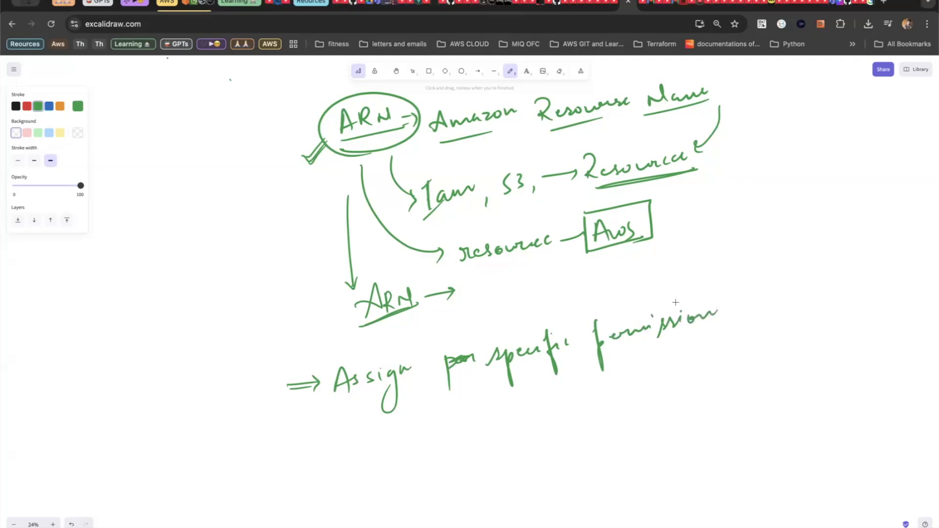
mouse_move(266, 381)
mouse_down()
mouse_move(270, 394)
mouse_move(267, 377)
mouse_up()
Handwrite a circled 2 with "url ← file" below point 1, underlining "url" and circling "file"
click(397, 71)
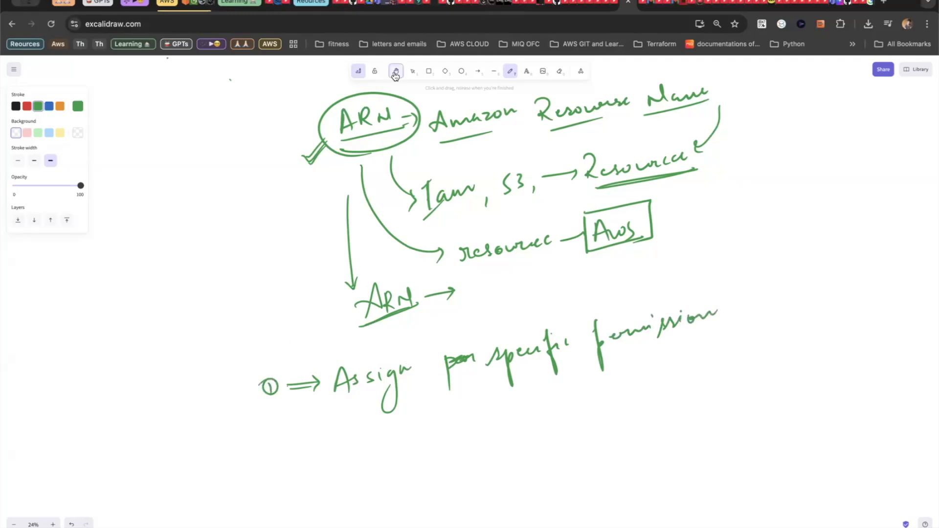
scroll(489, 294, down, 3)
scroll(452, 299, down, 1)
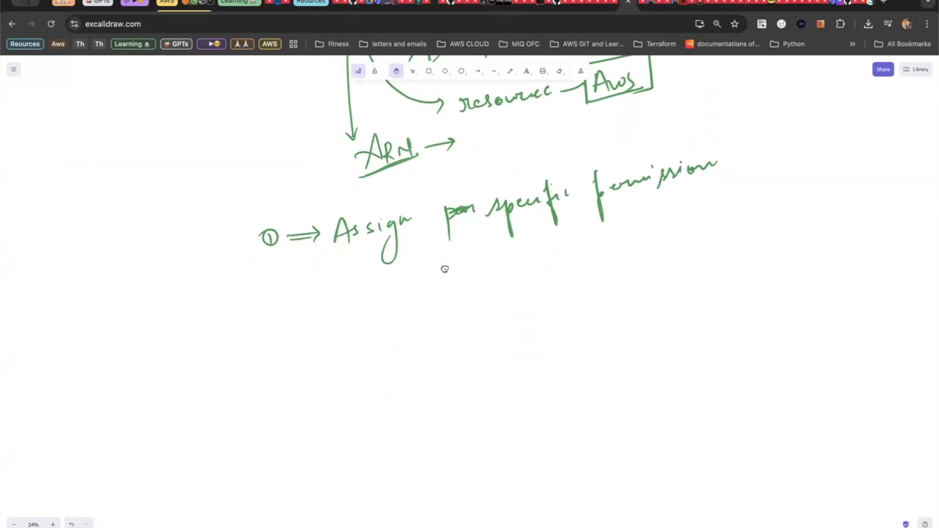
click(510, 71)
mouse_move(268, 283)
mouse_down()
mouse_move(276, 290)
mouse_move(260, 299)
mouse_move(256, 283)
mouse_up()
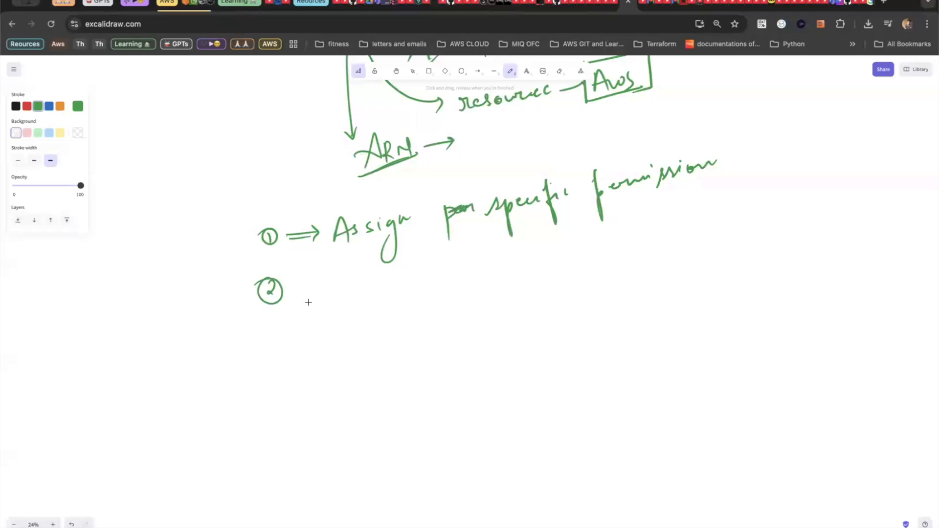
mouse_move(308, 283)
mouse_down()
mouse_move(321, 292)
mouse_move(337, 285)
mouse_move(347, 297)
mouse_up()
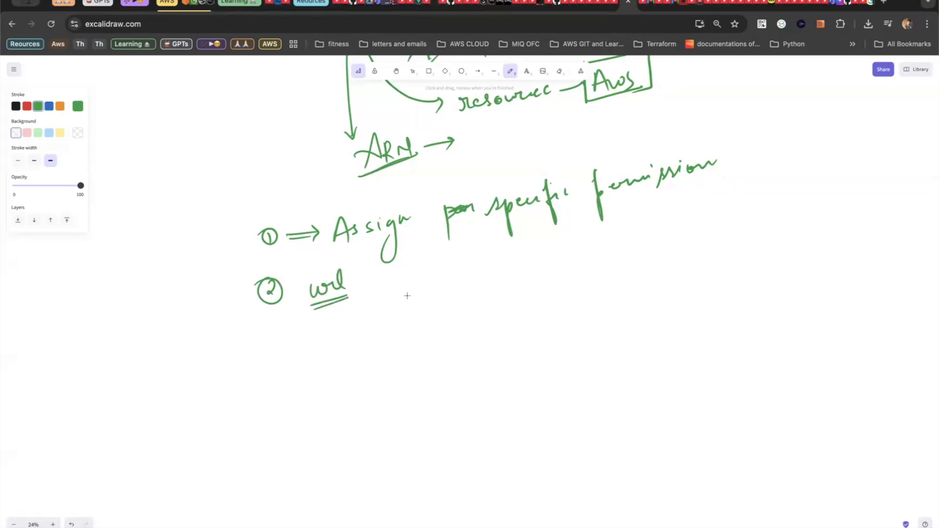
drag(363, 291, 395, 282)
mouse_move(372, 285)
mouse_down()
mouse_move(357, 293)
mouse_move(370, 296)
mouse_up()
mouse_move(429, 260)
mouse_down()
mouse_move(420, 299)
mouse_move(430, 309)
mouse_up()
mouse_move(429, 280)
mouse_down()
mouse_move(434, 258)
mouse_move(439, 279)
mouse_up()
mouse_move(443, 274)
mouse_down()
mouse_move(451, 266)
mouse_move(455, 276)
mouse_up()
drag(410, 295, 425, 286)
mouse_move(459, 255)
mouse_down()
mouse_move(416, 288)
mouse_move(457, 254)
mouse_up()
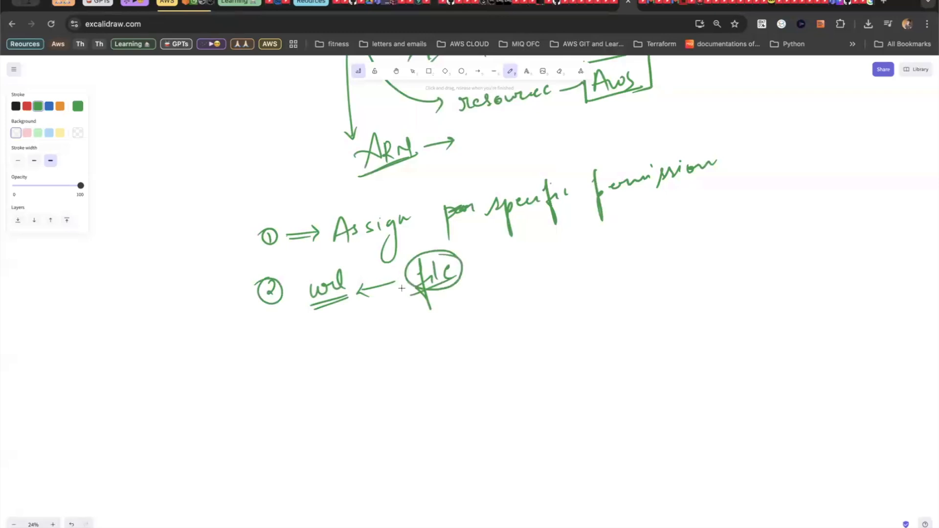
Sketch a green bucket beside the word "file" with three arrows pointing at it, crossing out two of them
mouse_move(565, 260)
mouse_down()
mouse_move(620, 253)
mouse_move(562, 259)
mouse_move(578, 317)
mouse_move(619, 268)
mouse_move(619, 314)
mouse_up()
mouse_move(704, 203)
mouse_down()
mouse_move(637, 253)
mouse_move(649, 256)
mouse_up()
mouse_move(707, 221)
mouse_down()
mouse_move(690, 244)
mouse_move(645, 264)
mouse_move(653, 270)
mouse_up()
mouse_move(726, 233)
mouse_down()
mouse_move(650, 285)
mouse_move(660, 293)
mouse_up()
drag(638, 226, 650, 241)
drag(647, 228, 637, 243)
drag(656, 298, 667, 307)
drag(666, 297, 655, 308)
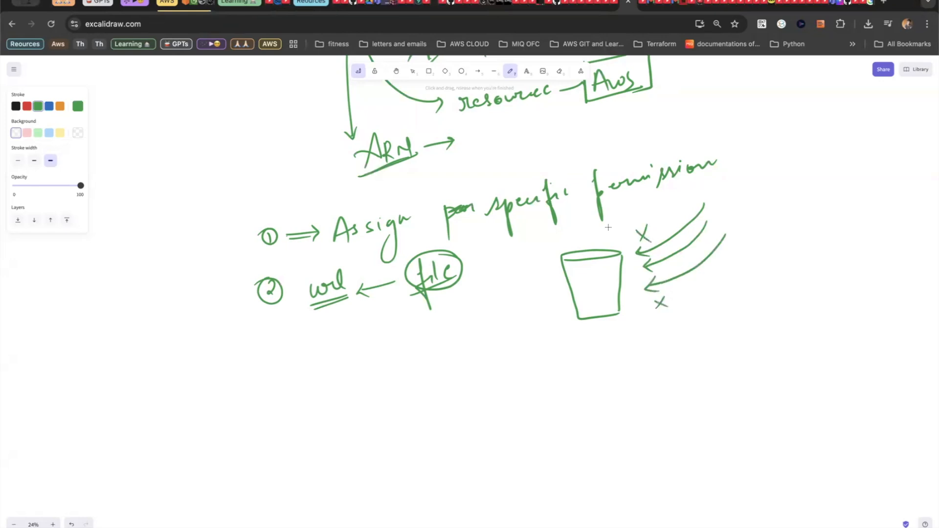
Draw a cloud above the arrows and a barrier line beside the bucket, and cross out the middle arrow
mouse_move(750, 207)
mouse_down()
mouse_move(842, 189)
mouse_move(795, 159)
mouse_move(739, 182)
mouse_move(753, 197)
mouse_up()
drag(623, 217, 644, 334)
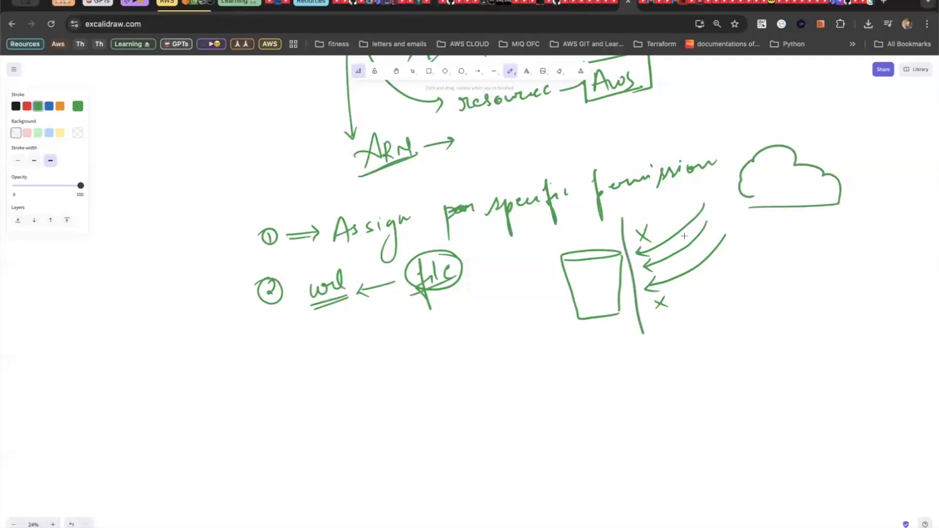
drag(638, 270, 644, 276)
drag(643, 269, 638, 277)
Label the bucket "S3" with an underline and draw six small squares inside it as files
mouse_move(544, 235)
mouse_down()
mouse_move(535, 253)
mouse_move(551, 249)
mouse_move(589, 267)
mouse_move(579, 281)
mouse_up()
mouse_move(596, 270)
mouse_down()
mouse_move(607, 266)
mouse_move(584, 296)
mouse_move(609, 282)
mouse_move(588, 309)
mouse_up()
drag(588, 302, 603, 306)
drag(603, 298, 605, 305)
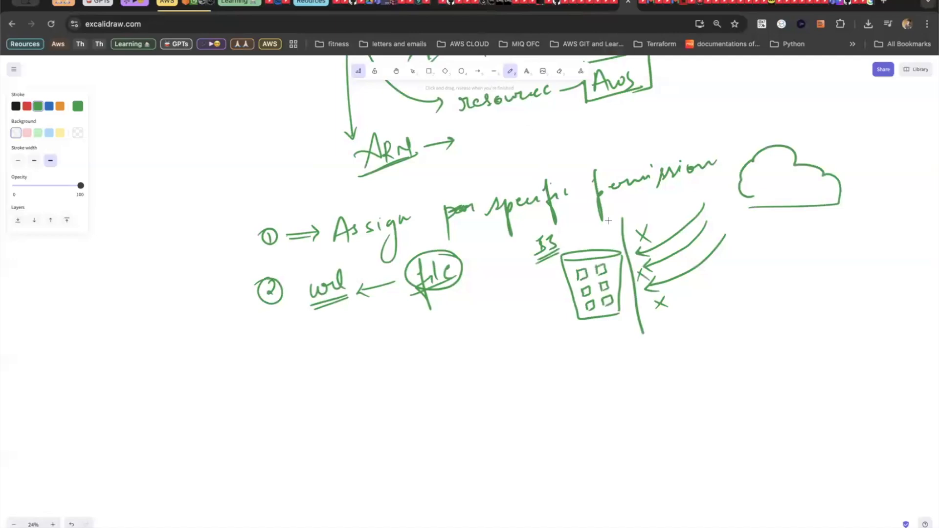
In red, fill and circle one file square in the bucket and draw an arrow from the cloud to the bucket
click(27, 106)
drag(605, 267, 600, 273)
mouse_move(751, 182)
mouse_down()
mouse_move(663, 189)
mouse_move(626, 211)
mouse_move(611, 239)
mouse_up()
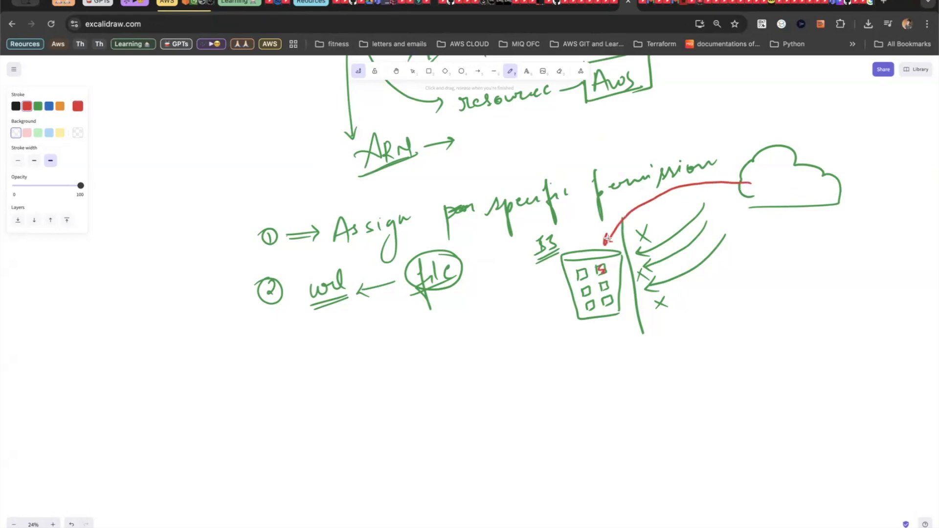
drag(606, 239, 618, 243)
mouse_move(602, 270)
mouse_down()
mouse_move(593, 264)
mouse_move(604, 280)
mouse_move(605, 257)
mouse_up()
Underline "permission" in red and draw a second arrow from the cloud to the circled file
drag(591, 205, 710, 173)
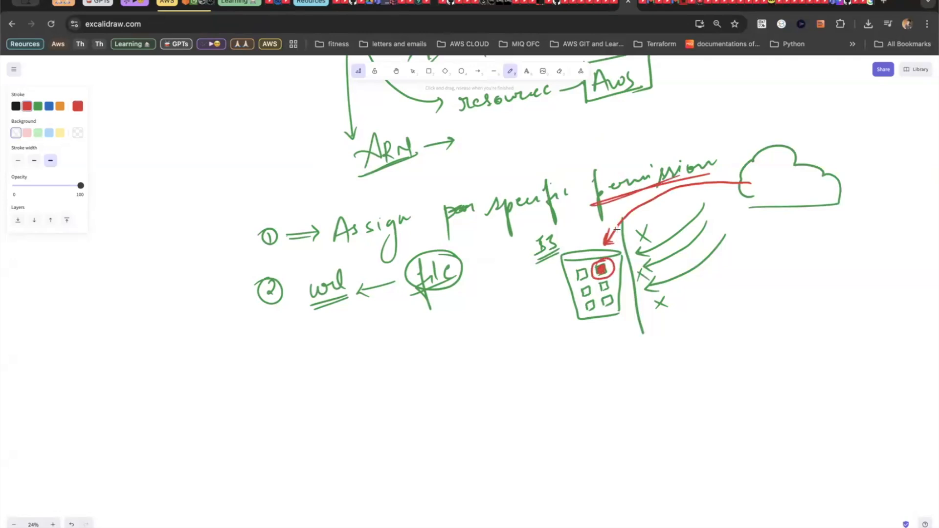
mouse_move(613, 267)
mouse_down()
mouse_move(622, 259)
mouse_move(611, 268)
mouse_up()
mouse_move(786, 215)
mouse_down()
mouse_move(731, 276)
mouse_move(655, 283)
mouse_move(621, 271)
mouse_move(629, 264)
mouse_up()
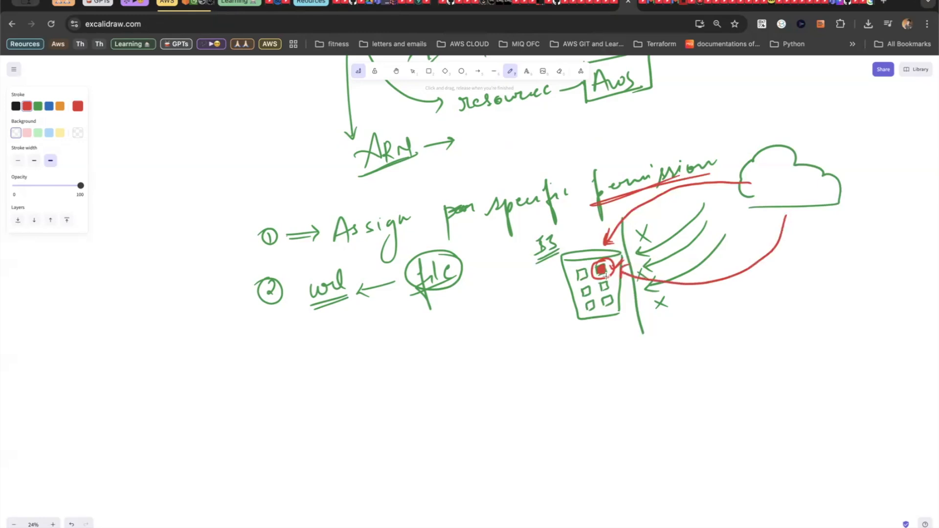
Draw red arrows out of the bucket to the handwritten labels "public" and "private", and underline "private"
mouse_move(583, 317)
mouse_down()
mouse_move(535, 370)
mouse_move(589, 343)
mouse_up()
mouse_move(577, 277)
mouse_down()
mouse_move(538, 284)
mouse_move(545, 289)
mouse_up()
mouse_move(470, 294)
mouse_down()
mouse_move(475, 314)
mouse_move(490, 294)
mouse_move(506, 292)
mouse_up()
drag(518, 287, 521, 287)
drag(498, 286, 512, 282)
drag(470, 313, 522, 289)
drag(461, 320, 535, 290)
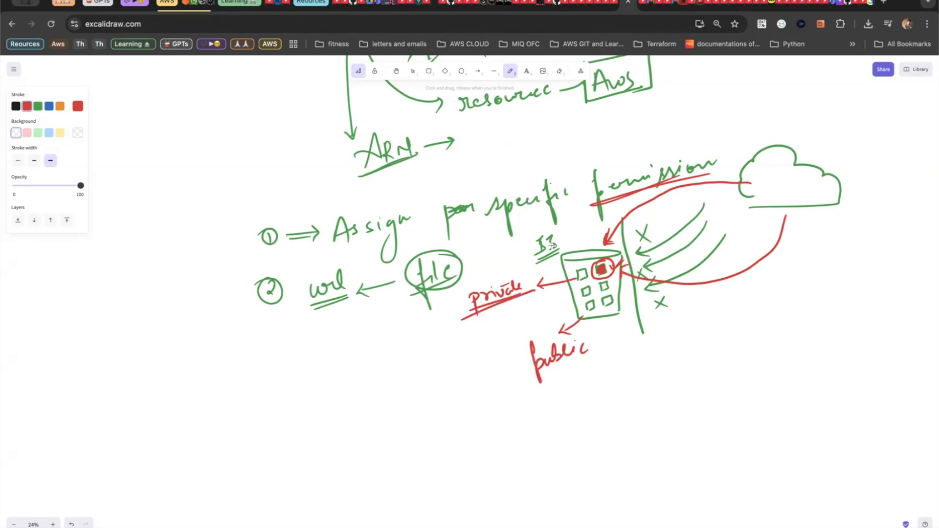
Circle the S3 label, underline and circle "public", and handwrite an underlined "permission" beside it in red
mouse_move(538, 263)
mouse_down()
mouse_move(571, 234)
mouse_move(537, 260)
mouse_up()
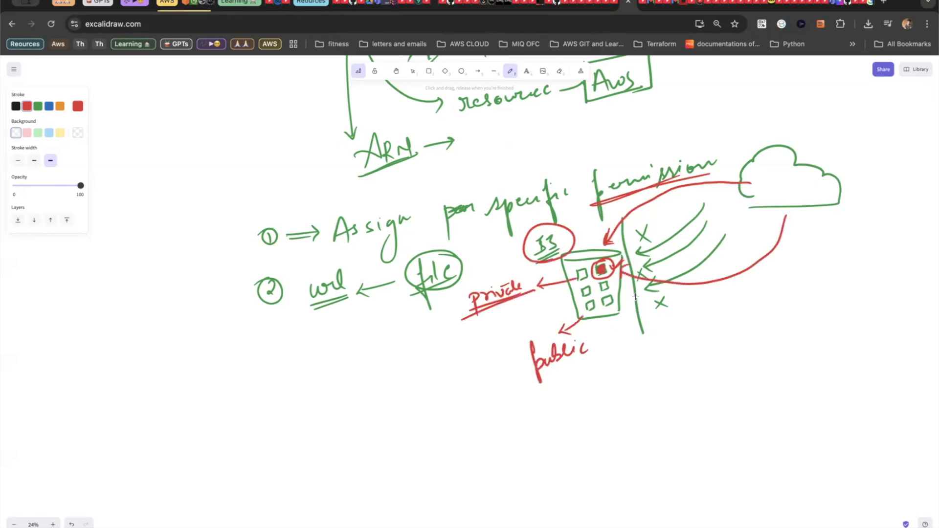
drag(540, 380, 603, 358)
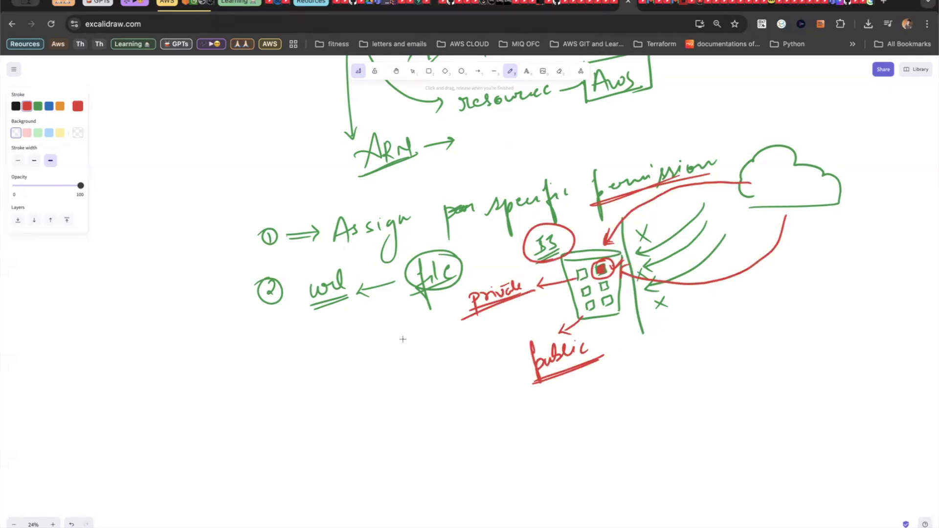
mouse_move(546, 383)
mouse_down()
mouse_move(601, 360)
mouse_move(504, 355)
mouse_move(535, 384)
mouse_up()
mouse_move(609, 379)
mouse_down()
mouse_move(617, 391)
mouse_move(658, 377)
mouse_move(666, 386)
mouse_move(703, 366)
mouse_up()
drag(612, 406, 700, 374)
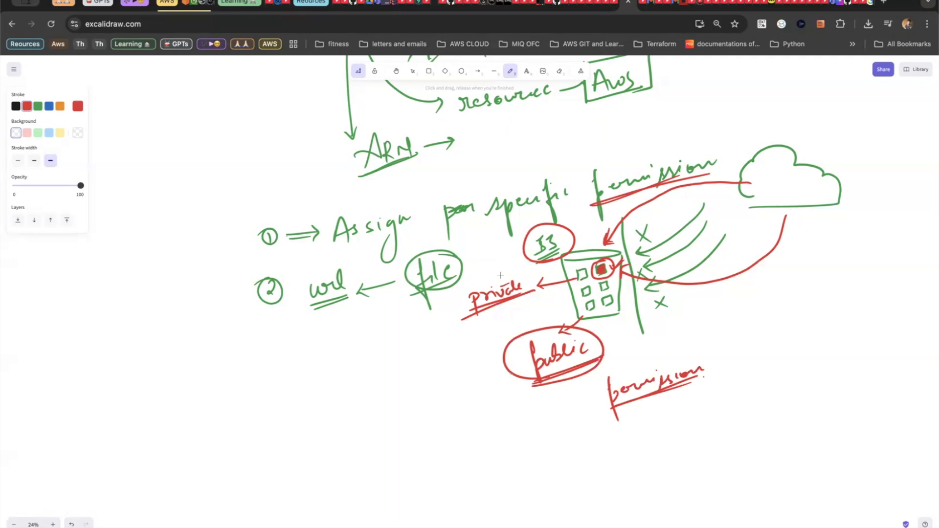
Handwrite "ACL ⇒ Access Control Lists" in red below the numbered points and underline the words
mouse_move(83, 402)
mouse_down()
mouse_move(117, 386)
mouse_move(120, 396)
mouse_move(157, 398)
mouse_up()
mouse_move(153, 386)
mouse_down()
mouse_move(162, 394)
mouse_move(151, 405)
mouse_move(177, 382)
mouse_move(188, 407)
mouse_move(281, 388)
mouse_move(288, 377)
mouse_move(317, 380)
mouse_move(326, 364)
mouse_move(341, 386)
mouse_move(353, 374)
mouse_move(373, 385)
mouse_up()
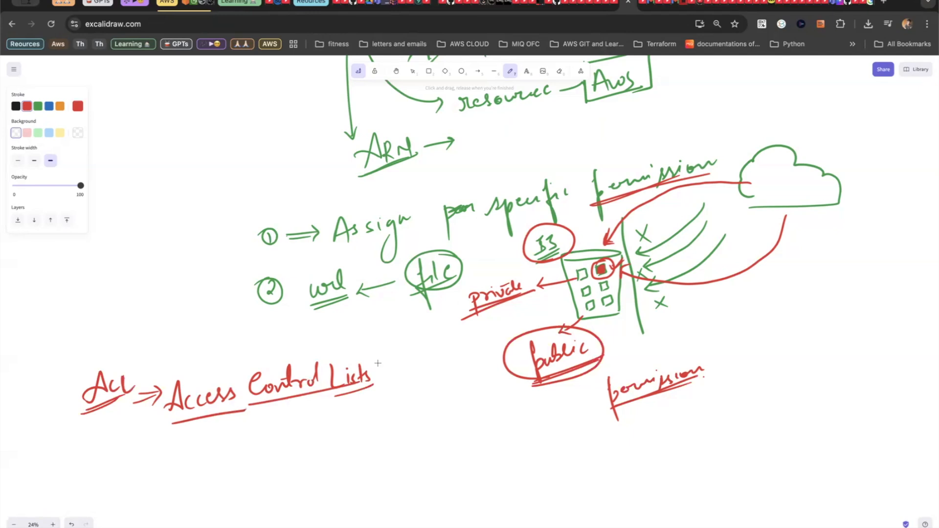
Draw a tall red rectangle in the empty area below the Access Control Lists heading
key(h)
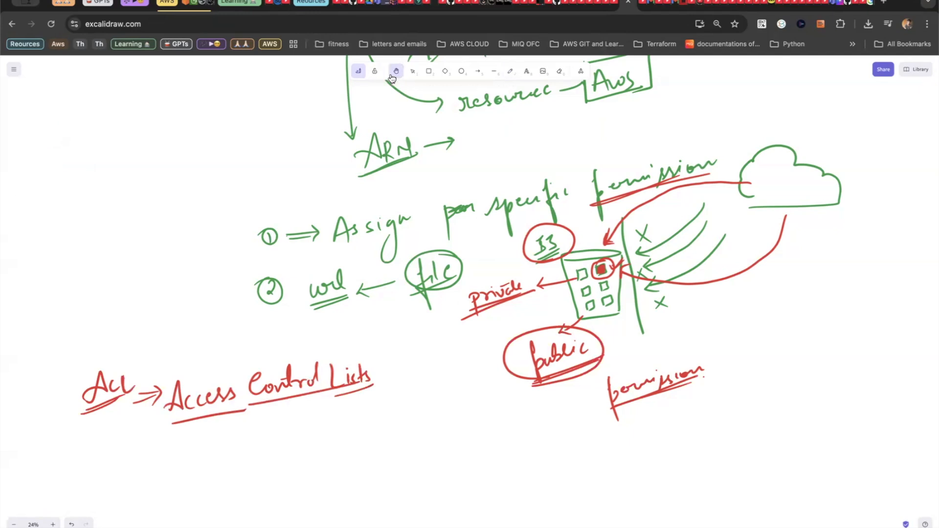
scroll(224, 271, down, 5)
scroll(222, 227, down, 2)
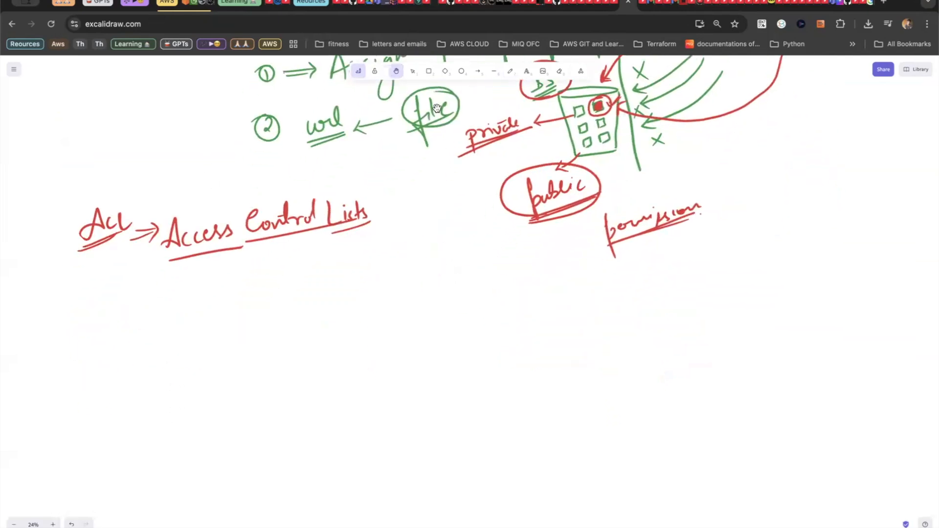
click(428, 71)
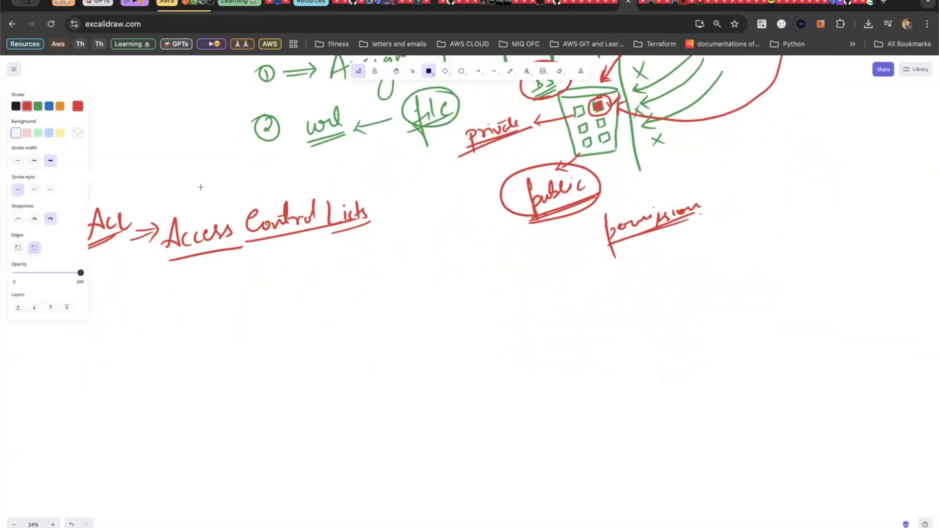
key(h)
scroll(253, 173, left, 2)
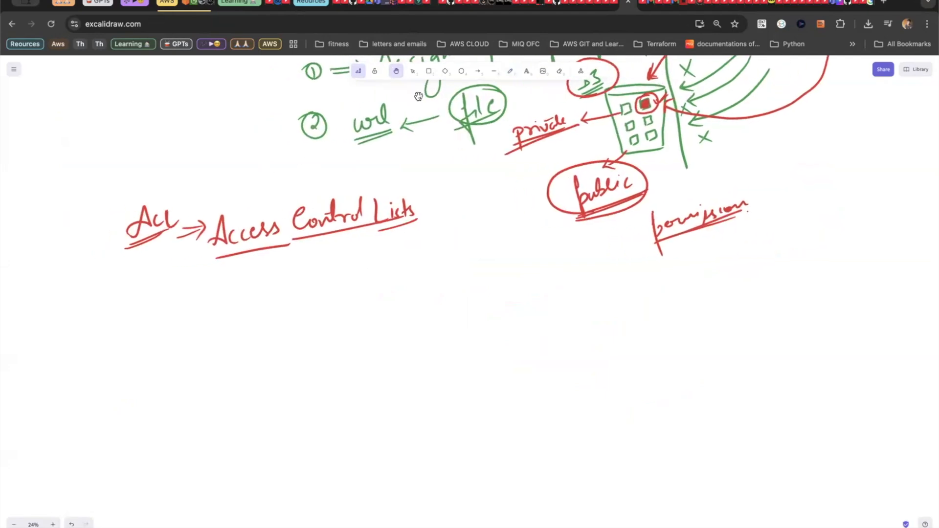
click(427, 72)
drag(226, 264, 383, 462)
click(441, 411)
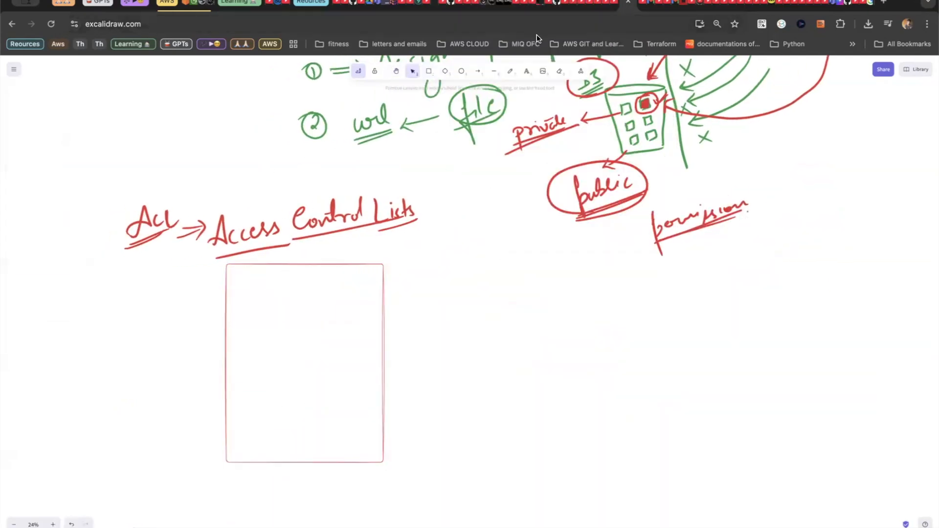
Handwrite a red list of "user 1", "user 2" and the numbers 3 to 6 inside the tall rectangle
click(516, 72)
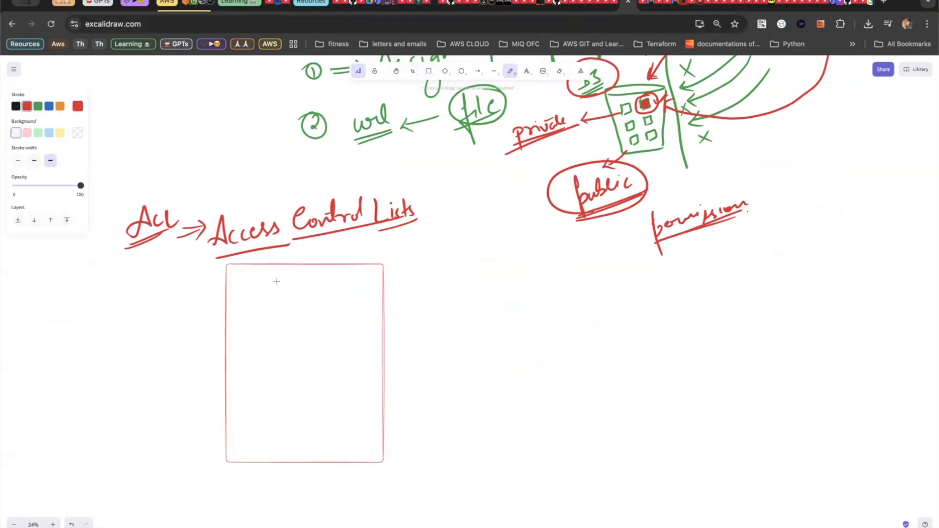
drag(234, 283, 268, 286)
mouse_move(233, 321)
mouse_down()
mouse_move(281, 316)
mouse_move(282, 411)
mouse_up()
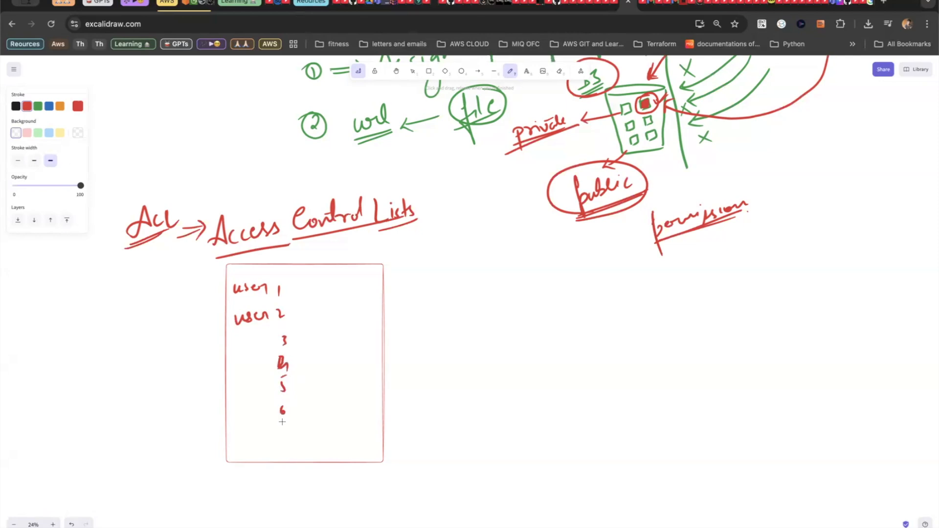
Draw a red curly brace beside the user list and an arrow from the list to a small bucket sketch with a check mark
drag(389, 253, 396, 479)
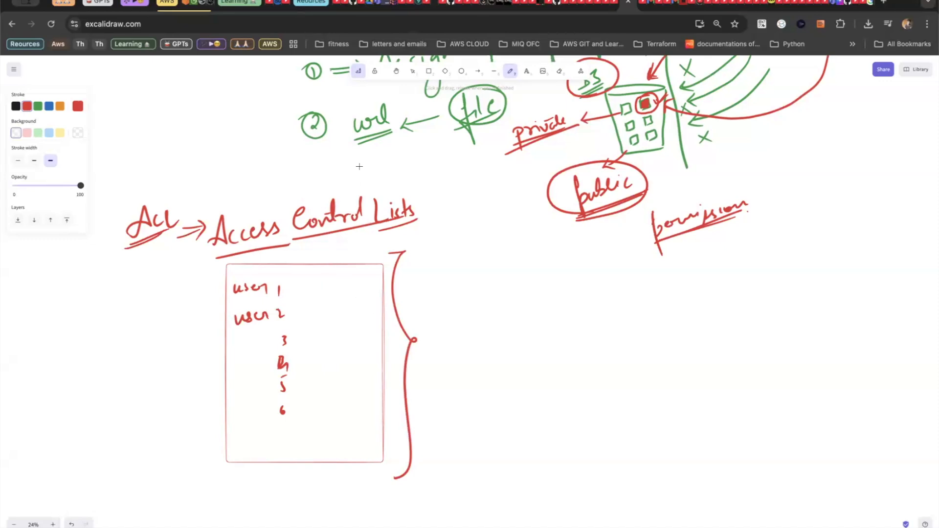
mouse_move(363, 299)
mouse_down()
mouse_move(538, 285)
mouse_move(490, 338)
mouse_move(533, 339)
mouse_up()
drag(541, 287, 532, 330)
mouse_move(442, 321)
mouse_down()
mouse_move(467, 307)
mouse_move(468, 315)
mouse_up()
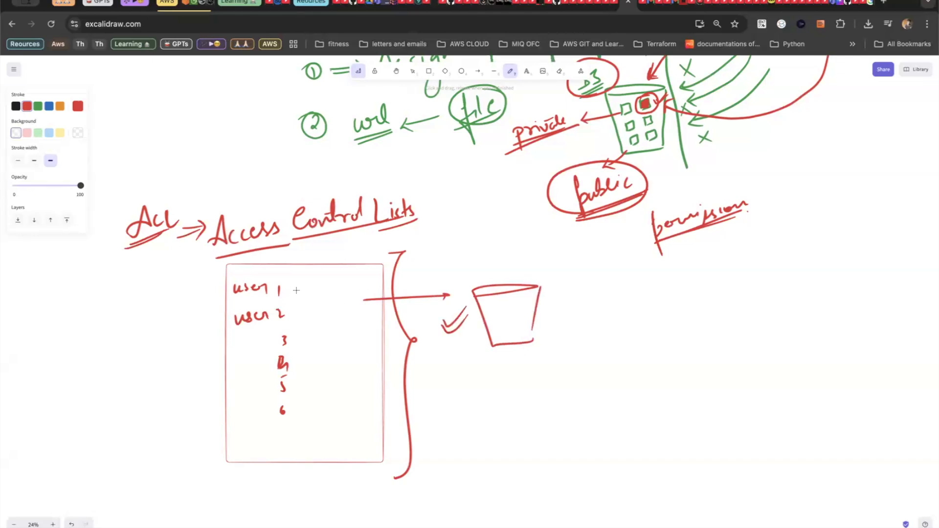
Add arrows with "RW" for user 1 and "RL" for user 2, a bare arrow for the third entry, and circle "ACL"
drag(290, 292, 309, 292)
mouse_move(304, 288)
mouse_down()
mouse_move(304, 297)
mouse_move(325, 296)
mouse_move(345, 282)
mouse_up()
drag(293, 318, 316, 323)
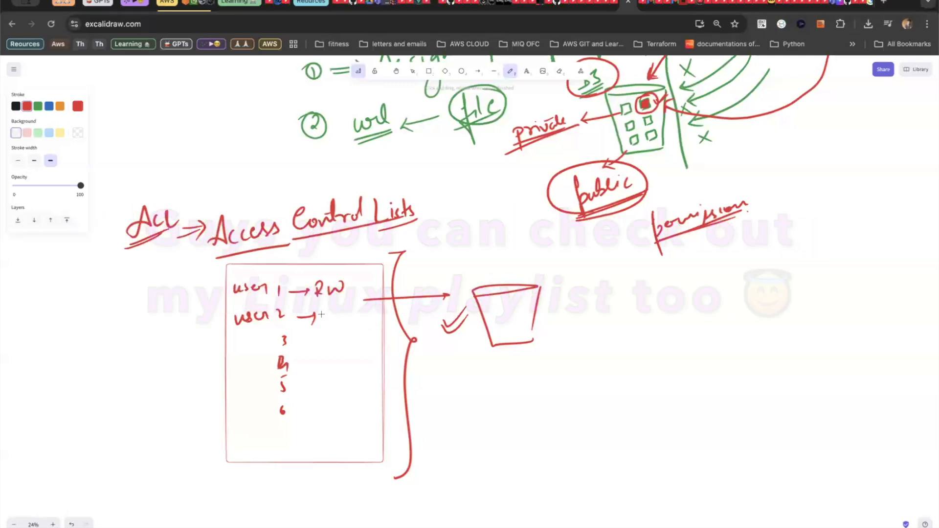
drag(321, 313, 334, 327)
drag(338, 310, 338, 320)
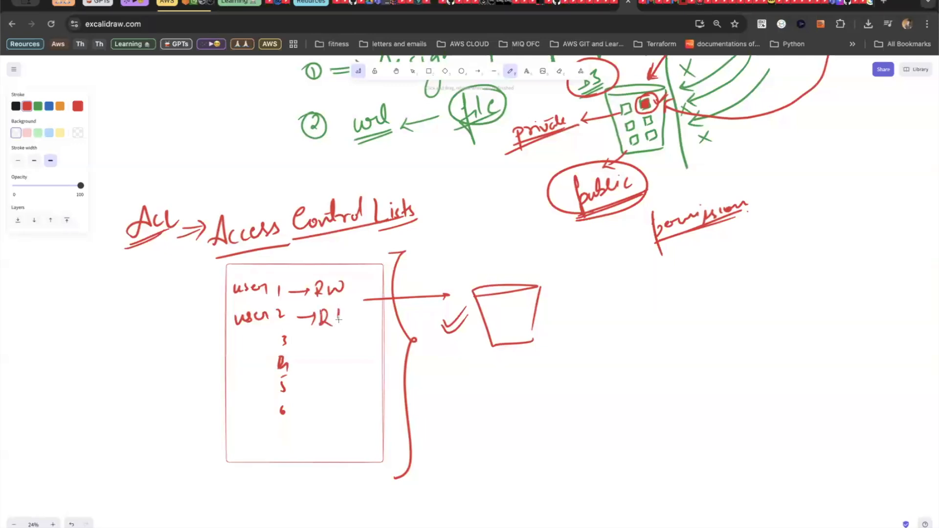
drag(301, 350, 318, 353)
mouse_move(132, 262)
mouse_down()
mouse_move(176, 193)
mouse_move(108, 252)
mouse_move(168, 260)
mouse_up()
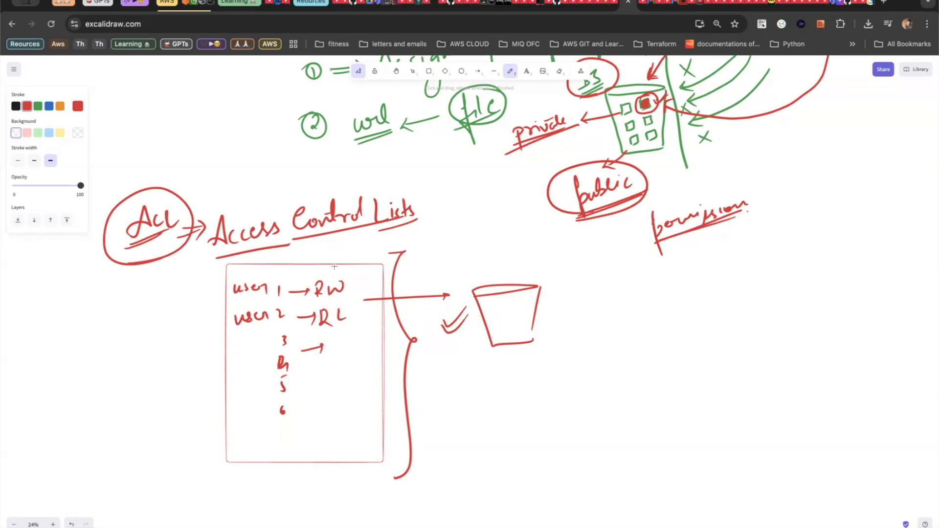
Draw a second tall red rectangle below the "permission" label and point an arrow from it to a handwritten, underlined "Access"
click(428, 71)
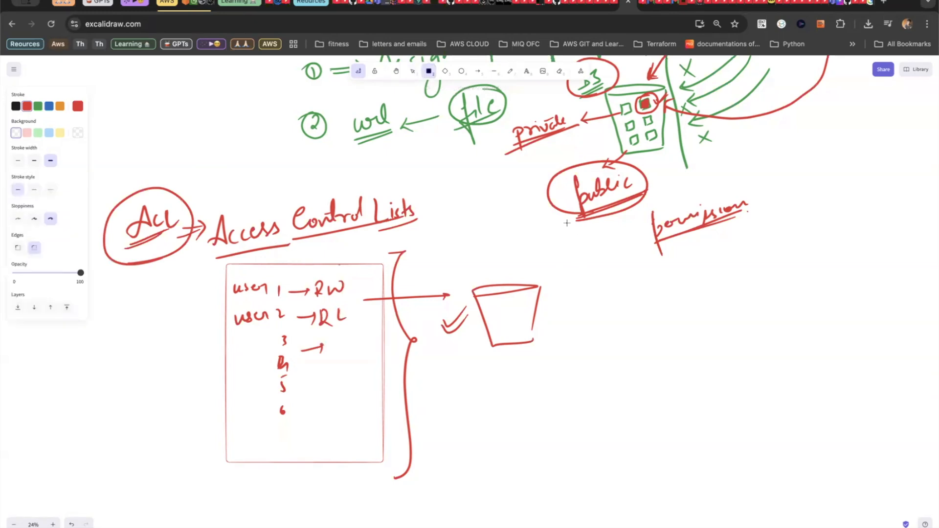
drag(593, 276, 753, 473)
click(780, 444)
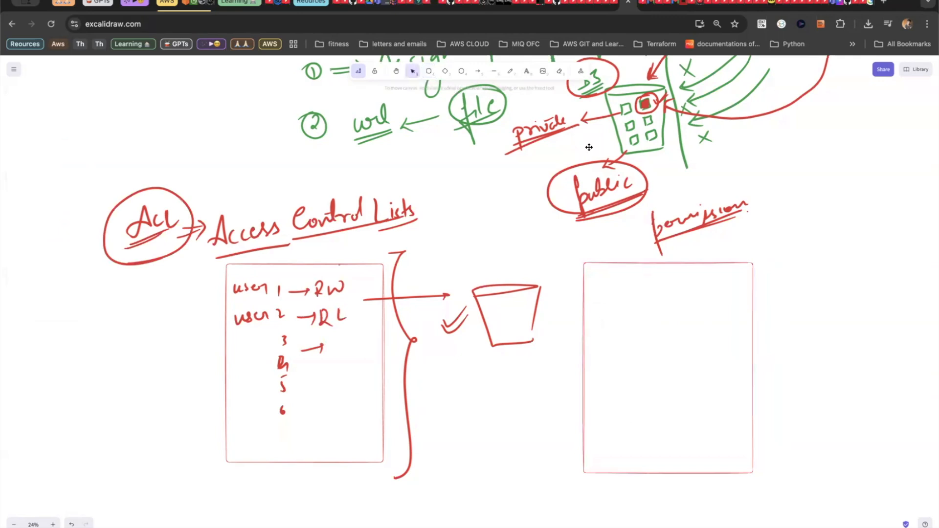
click(511, 72)
mouse_move(748, 284)
mouse_down()
mouse_move(787, 268)
mouse_move(801, 285)
mouse_move(831, 276)
mouse_move(837, 286)
mouse_up()
drag(782, 297, 838, 294)
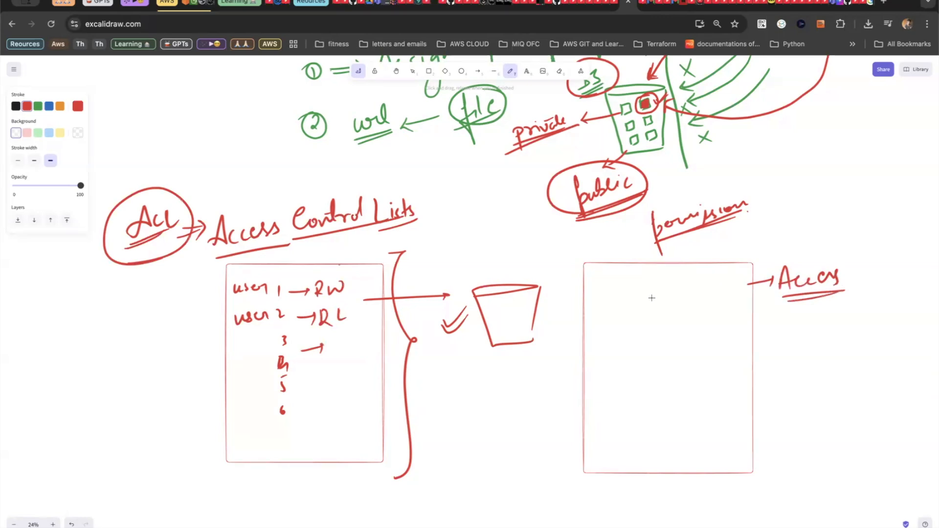
Handwrite "u1" to "u4" inside the second rectangle, underline the last entry and draw a vertical line beside them
drag(592, 281, 603, 283)
drag(612, 277, 610, 292)
mouse_move(592, 306)
mouse_down()
mouse_move(615, 313)
mouse_move(608, 332)
mouse_move(617, 340)
mouse_up()
drag(597, 350, 629, 365)
drag(597, 376, 629, 371)
drag(628, 278, 639, 383)
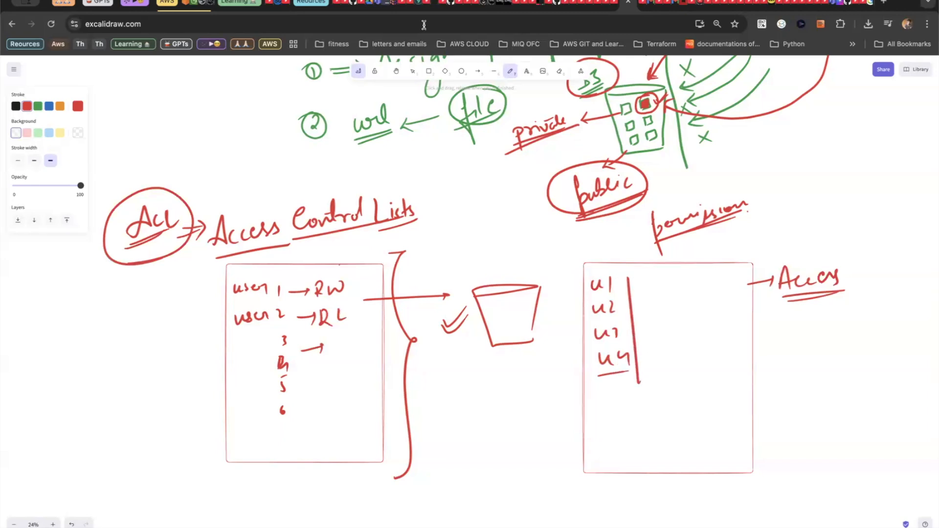
Draw a tall red vertical line below the cloud, with an arrow branching to a handwritten, double-underlined "public"
click(396, 71)
mouse_move(430, 166)
mouse_down()
mouse_move(449, 237)
mouse_move(407, 245)
mouse_move(372, 224)
mouse_move(376, 183)
mouse_move(388, 172)
mouse_move(387, 180)
mouse_up()
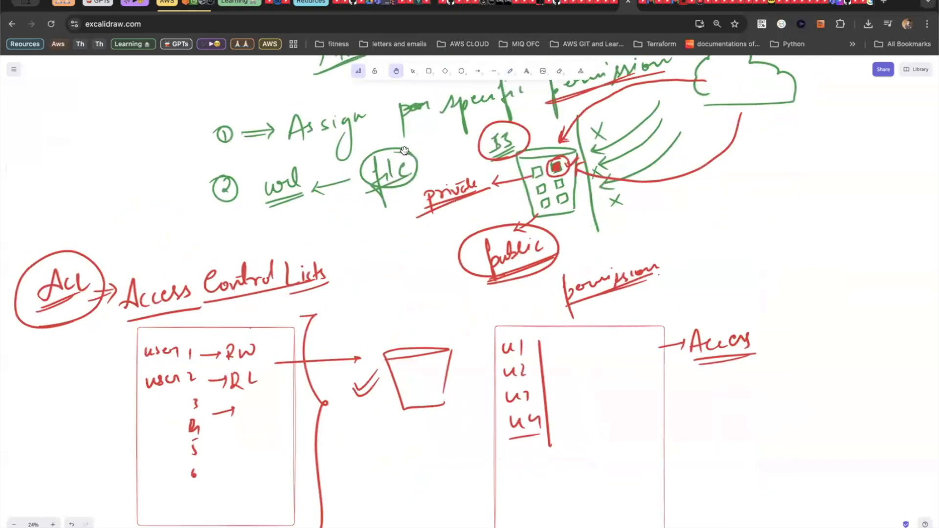
click(510, 71)
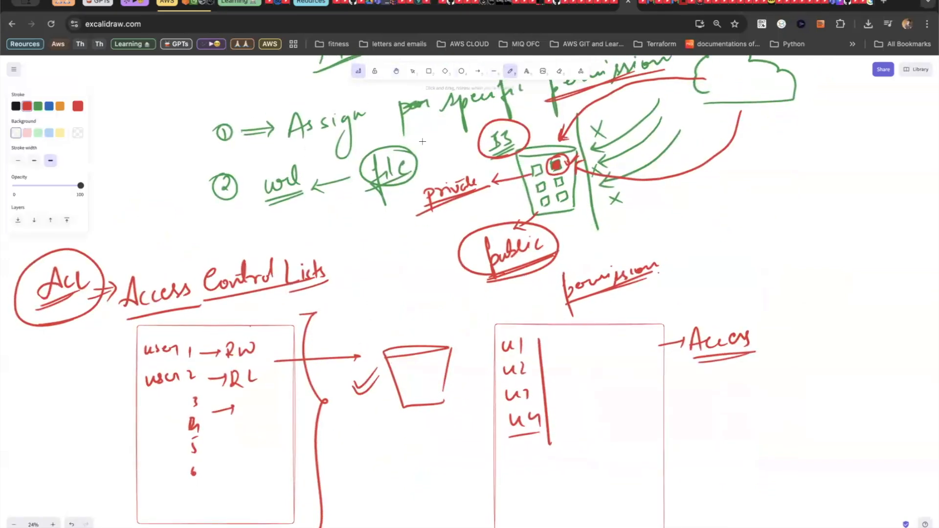
click(396, 71)
mouse_move(478, 115)
mouse_down()
mouse_move(322, 213)
mouse_move(298, 262)
mouse_up()
click(510, 71)
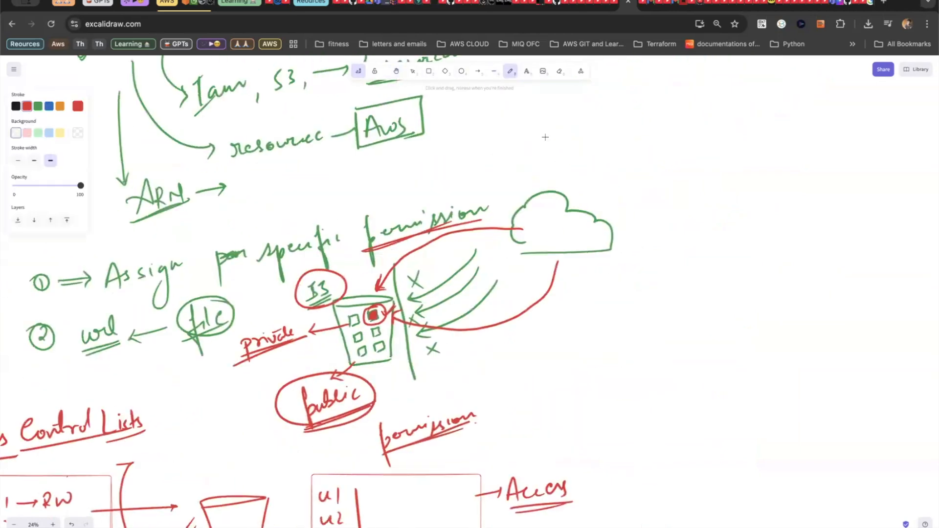
drag(597, 266, 603, 432)
mouse_move(581, 291)
mouse_down()
mouse_move(618, 288)
mouse_move(629, 267)
mouse_move(639, 289)
mouse_move(656, 274)
mouse_move(669, 274)
mouse_move(674, 289)
mouse_up()
drag(684, 275, 683, 286)
drag(620, 296, 692, 293)
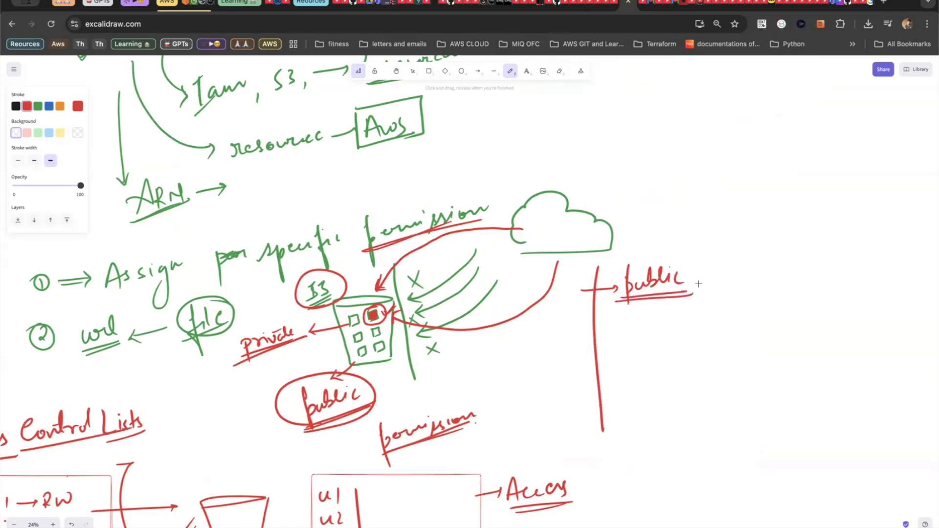
Add a slash and an underlined "private" after "public", and handwrite a circled "S3" above them
mouse_move(698, 254)
mouse_down()
mouse_move(694, 298)
mouse_move(719, 270)
mouse_move(772, 251)
mouse_up()
mouse_move(709, 281)
mouse_down()
mouse_move(781, 265)
mouse_move(768, 259)
mouse_up()
mouse_move(648, 233)
mouse_down()
mouse_move(636, 255)
mouse_move(645, 255)
mouse_move(634, 228)
mouse_up()
Branch a second arrow to an underlined "ACL" and handwrite "everyone from the internet can access" beside it, underlining "everyone" and "access"
drag(582, 338, 615, 335)
drag(607, 326, 609, 342)
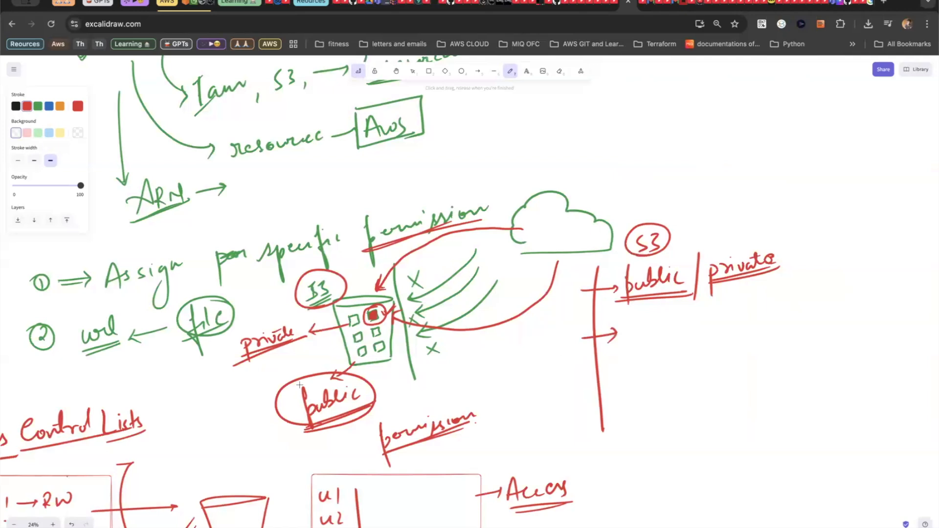
mouse_move(631, 350)
mouse_down()
mouse_move(647, 342)
mouse_move(641, 336)
mouse_up()
mouse_move(660, 331)
mouse_down()
mouse_move(654, 342)
mouse_move(679, 344)
mouse_move(677, 332)
mouse_move(708, 326)
mouse_up()
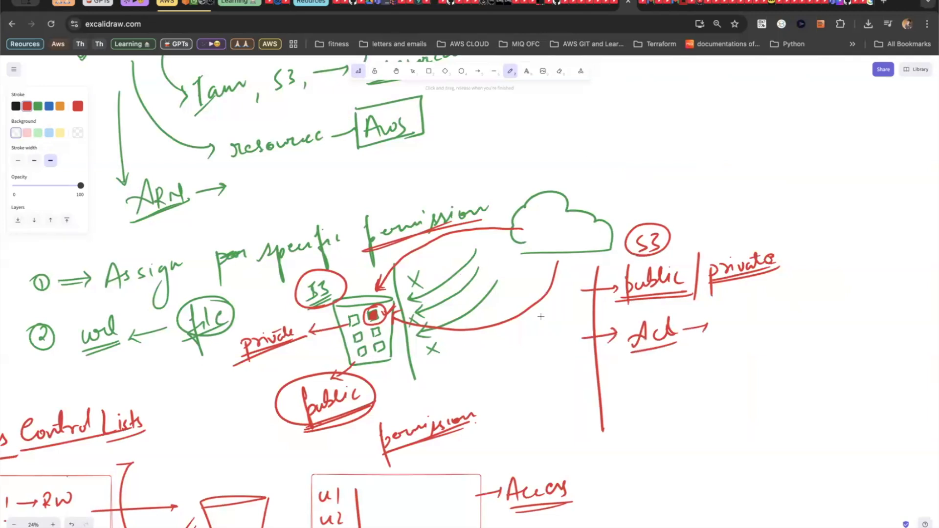
mouse_move(724, 325)
mouse_down()
mouse_move(758, 315)
mouse_move(778, 325)
mouse_move(792, 307)
mouse_move(899, 288)
mouse_up()
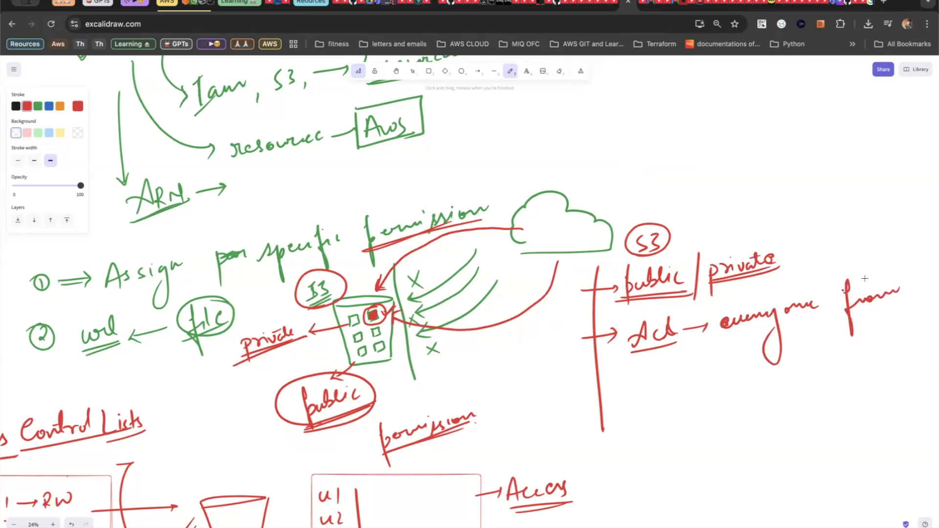
mouse_move(723, 338)
mouse_down()
mouse_move(797, 343)
mouse_move(857, 334)
mouse_move(850, 324)
mouse_up()
drag(873, 324, 909, 318)
mouse_move(749, 375)
mouse_down()
mouse_move(751, 384)
mouse_move(789, 363)
mouse_up()
drag(733, 336, 810, 316)
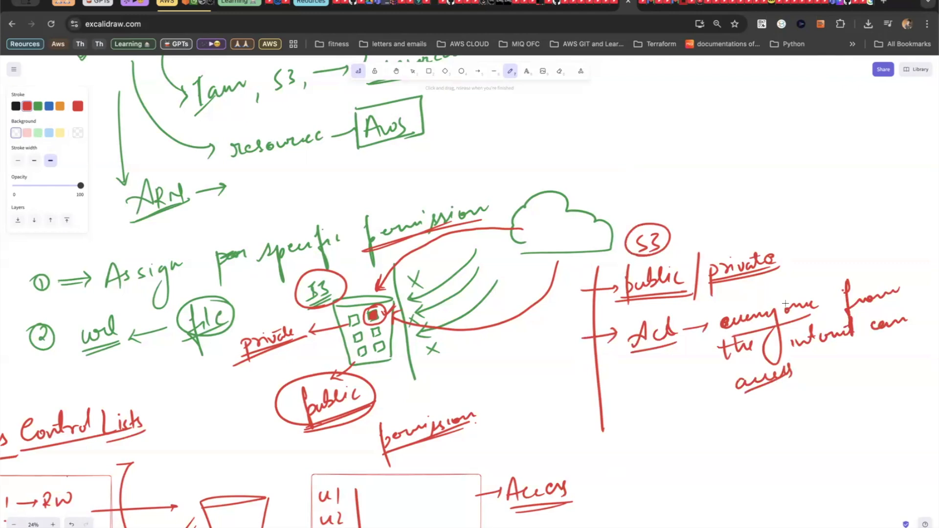
Draw arrows from the circled "S3" above "public / private" to handwritten, underlined "url" and "Access" labels
mouse_move(668, 239)
mouse_down()
mouse_move(721, 222)
mouse_move(730, 208)
mouse_move(734, 226)
mouse_up()
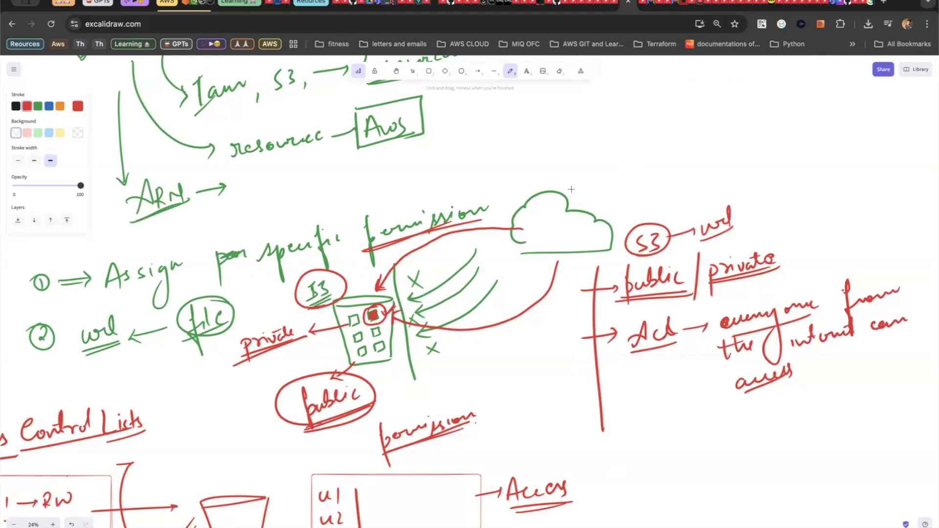
mouse_move(642, 227)
mouse_down()
mouse_move(674, 195)
mouse_move(671, 204)
mouse_up()
mouse_move(684, 182)
mouse_down()
mouse_move(687, 198)
mouse_move(745, 172)
mouse_move(749, 159)
mouse_move(746, 174)
mouse_up()
drag(694, 205, 766, 175)
drag(699, 211, 762, 181)
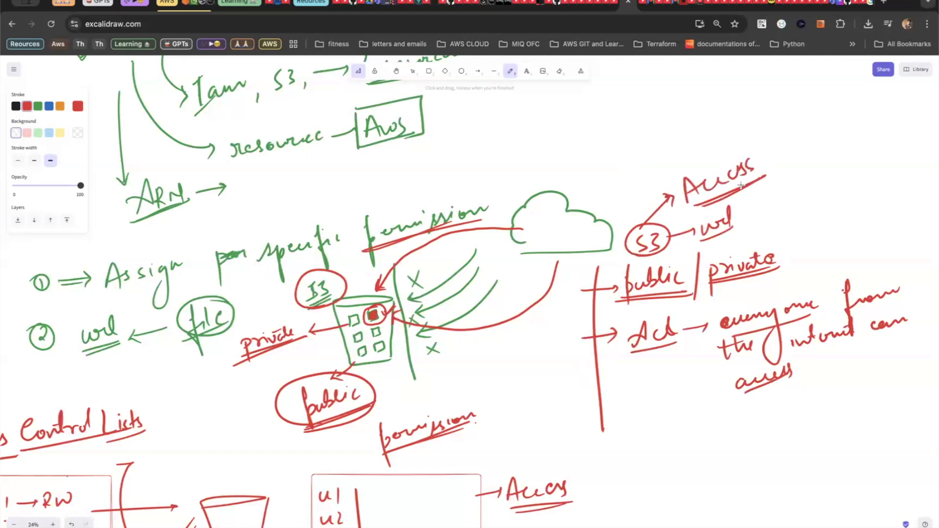
Extend the red vertical line downward and branch an arrow to a thick-outlined box that points to an underlined "public"
drag(600, 424, 605, 481)
drag(587, 454, 628, 446)
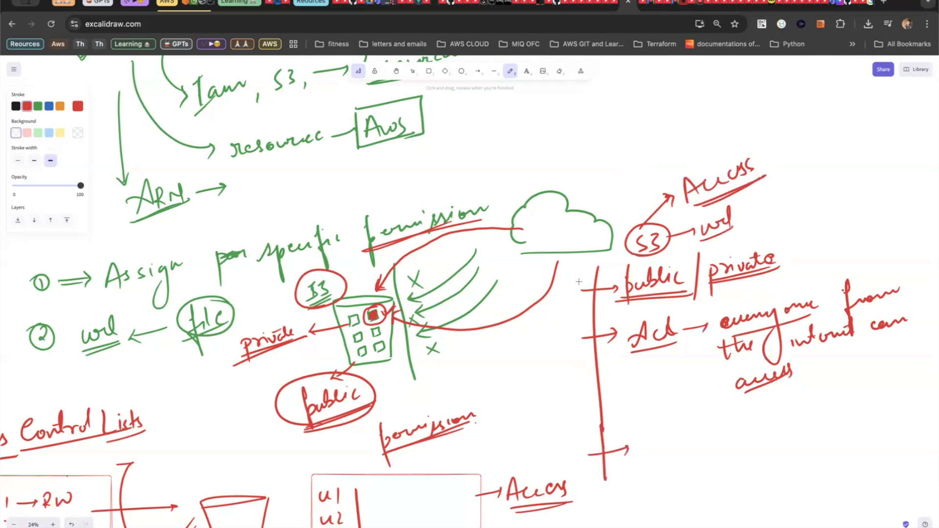
mouse_move(632, 438)
mouse_down()
mouse_move(642, 484)
mouse_move(699, 431)
mouse_move(658, 487)
mouse_move(640, 486)
mouse_up()
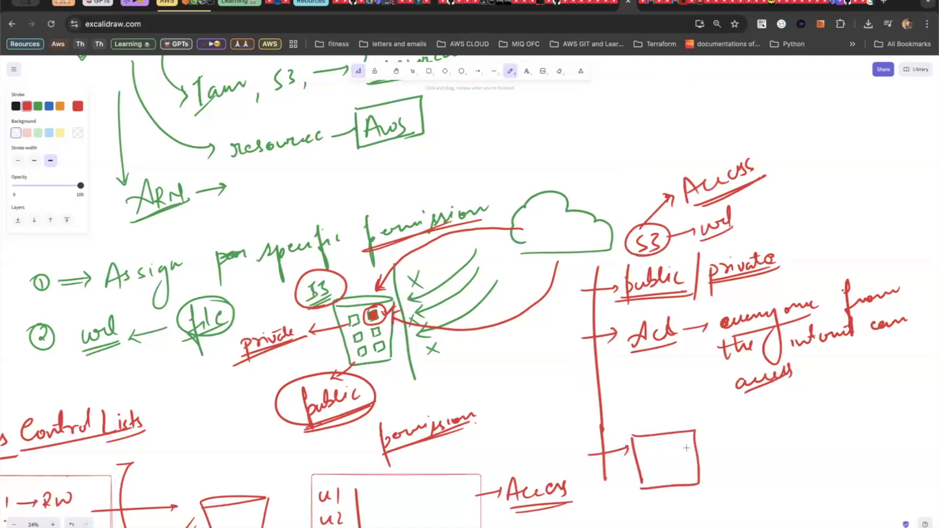
mouse_move(632, 436)
mouse_down()
mouse_move(689, 426)
mouse_move(700, 486)
mouse_move(636, 490)
mouse_move(631, 435)
mouse_up()
mouse_move(696, 460)
mouse_down()
mouse_move(733, 455)
mouse_move(753, 436)
mouse_move(763, 455)
mouse_move(782, 440)
mouse_move(788, 448)
mouse_up()
drag(722, 471, 788, 459)
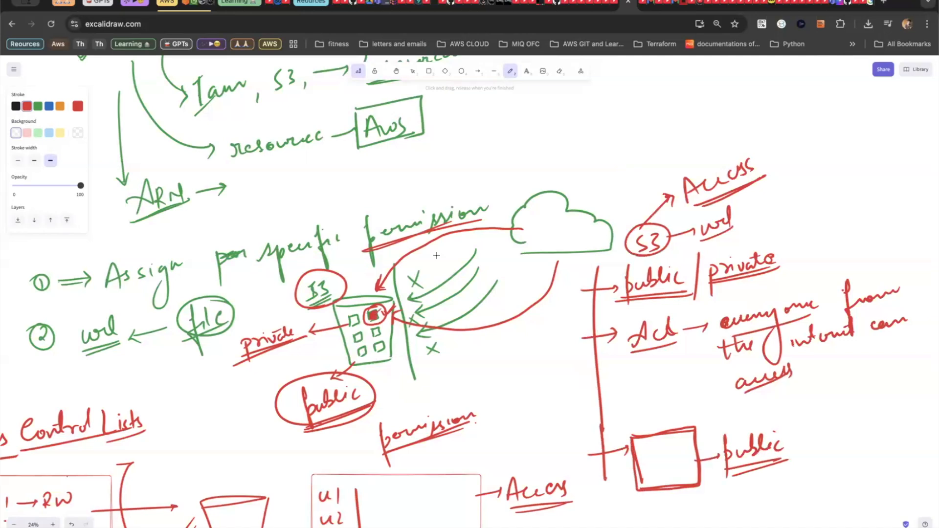
Dot the small squares in the green bucket and handwrite "(make public)" after the box's "public" label, underlining its second word
click(352, 320)
click(358, 337)
click(376, 334)
drag(808, 421, 802, 460)
mouse_move(807, 449)
mouse_down()
mouse_move(824, 440)
mouse_move(852, 446)
mouse_up()
mouse_move(849, 420)
mouse_down()
mouse_move(853, 446)
mouse_move(870, 431)
mouse_up()
mouse_move(812, 469)
mouse_down()
mouse_move(819, 508)
mouse_move(854, 458)
mouse_move(862, 473)
mouse_move(875, 470)
mouse_up()
drag(881, 440, 883, 474)
drag(817, 499, 876, 472)
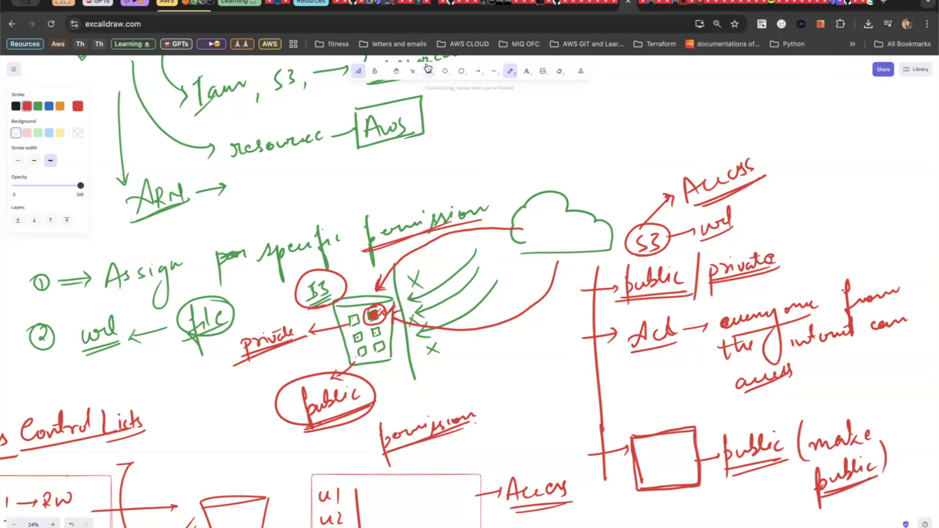
Switch to the AWS S3 console, open the photo's object URL to check its access, and return to the object details
click(191, 6)
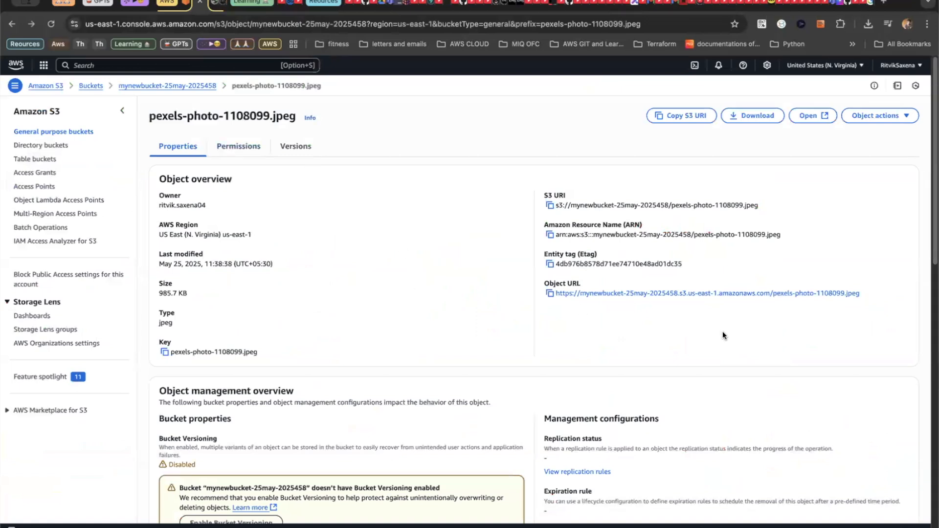
click(650, 295)
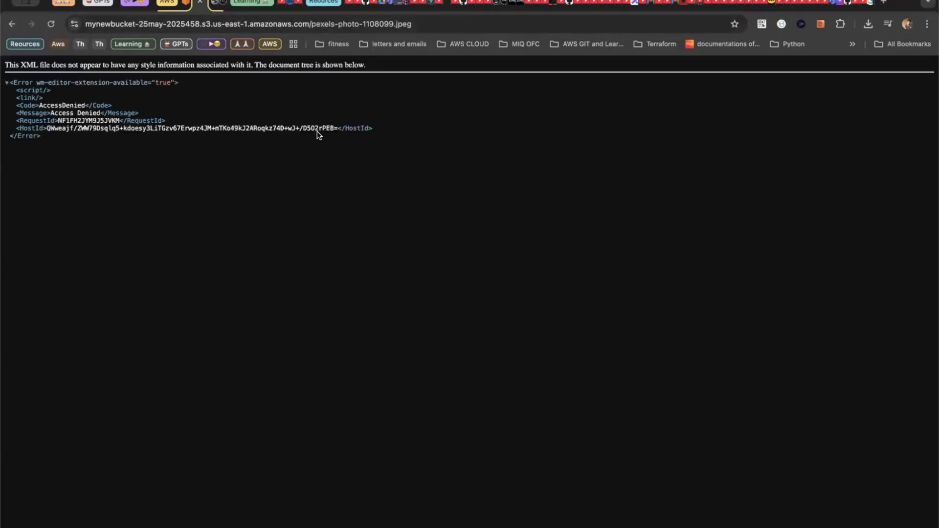
drag(54, 134, 3, 66)
click(3, 66)
click(12, 25)
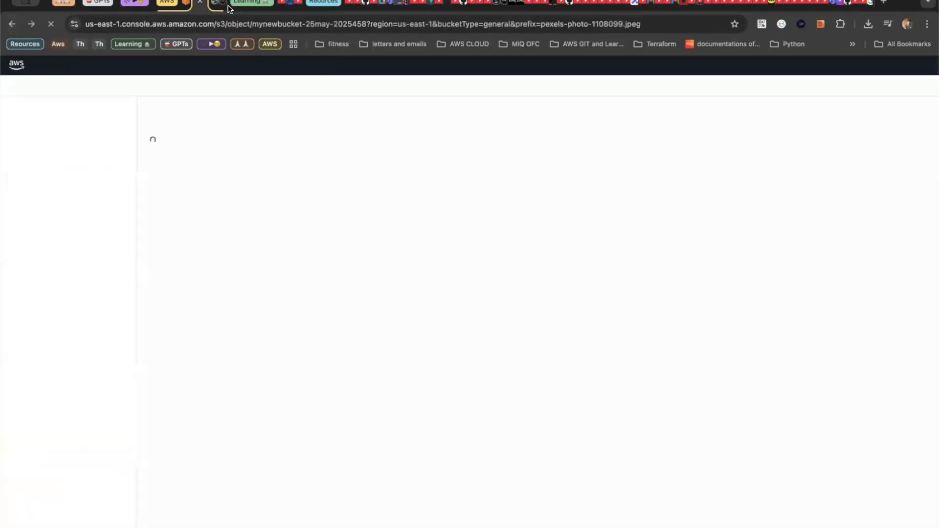
click(213, 3)
click(191, 3)
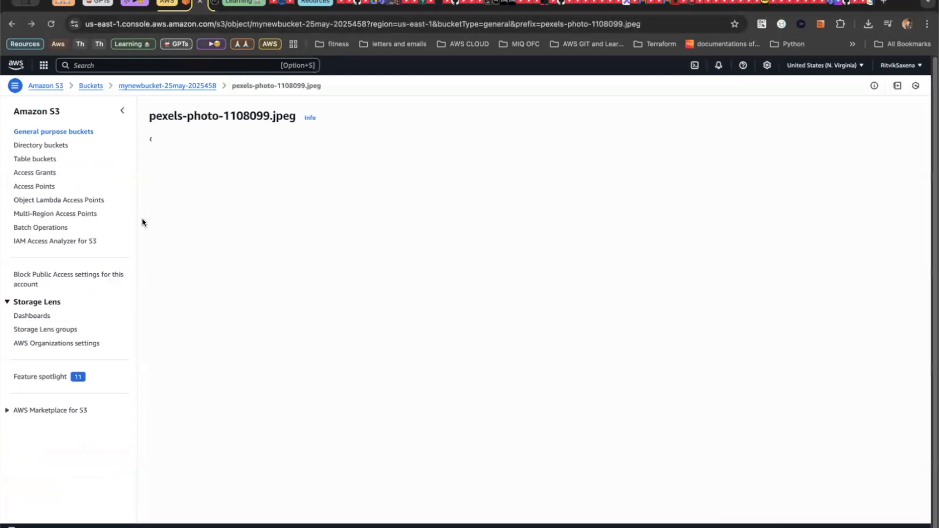
Go up to the bucket mynewbucket-25may-2025458 and look through its properties
click(160, 86)
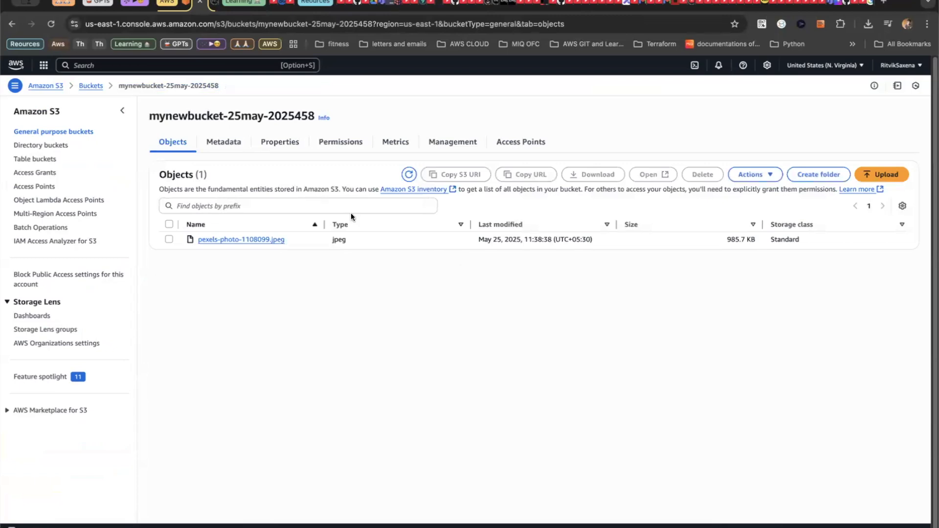
click(285, 142)
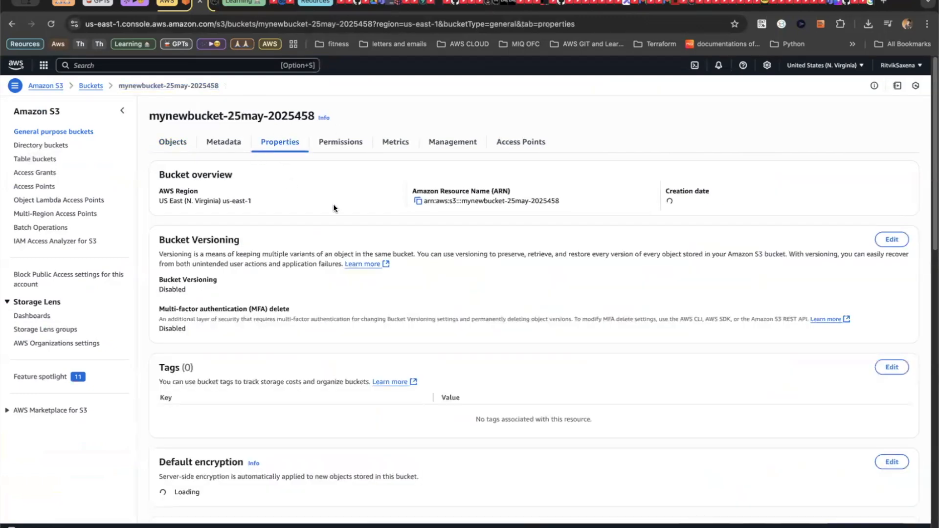
scroll(404, 249, down, 15)
scroll(404, 249, up, 15)
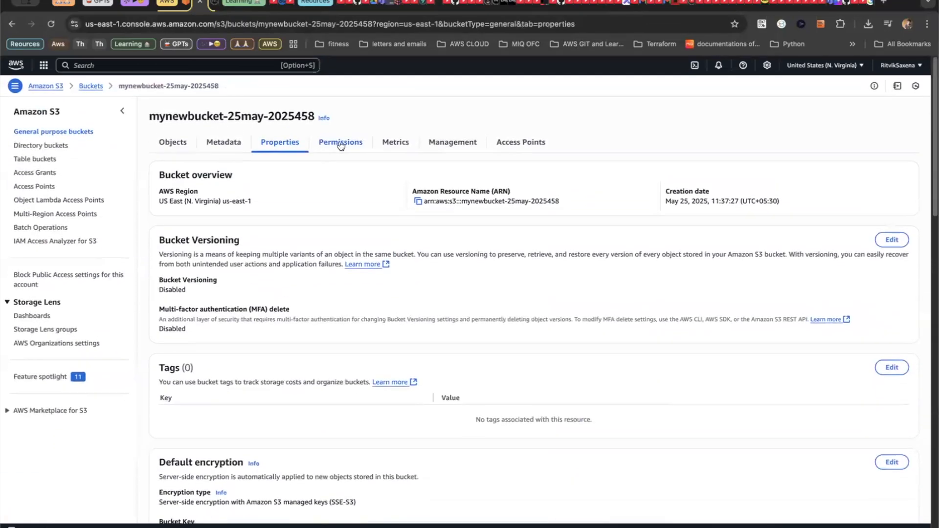
View the bucket's permissions and examine the "Block public access (bucket settings)" section
click(341, 145)
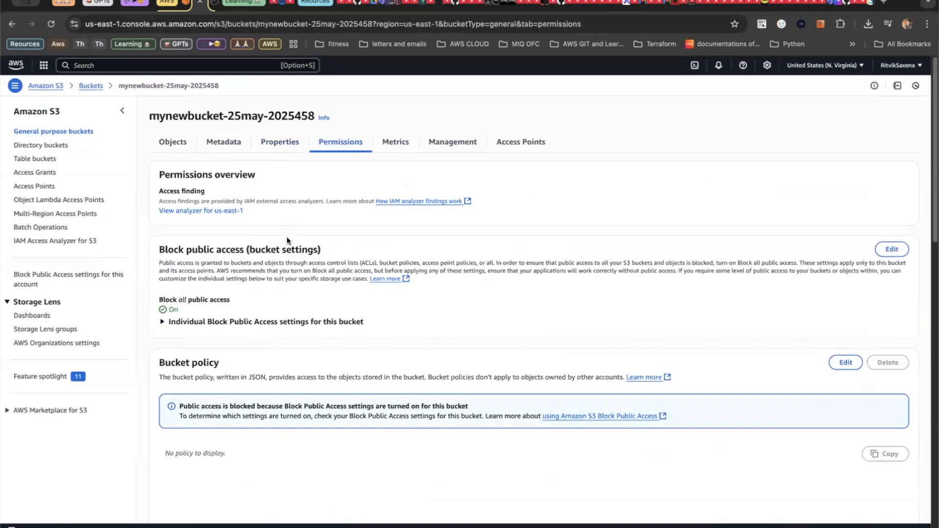
drag(333, 249, 157, 242)
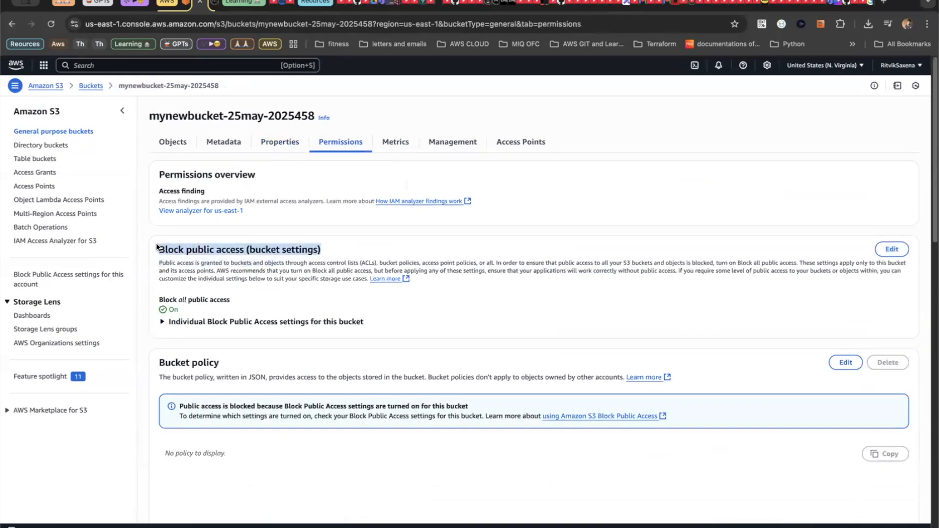
click(280, 254)
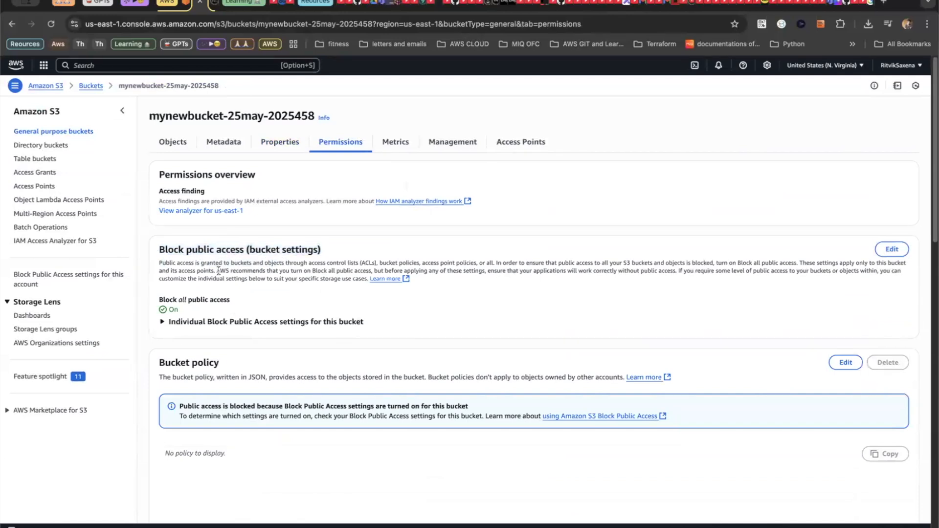
Highlight the "Block public access" heading and the "Block all public access" label to examine the bucket's public access setting
drag(244, 249, 148, 248)
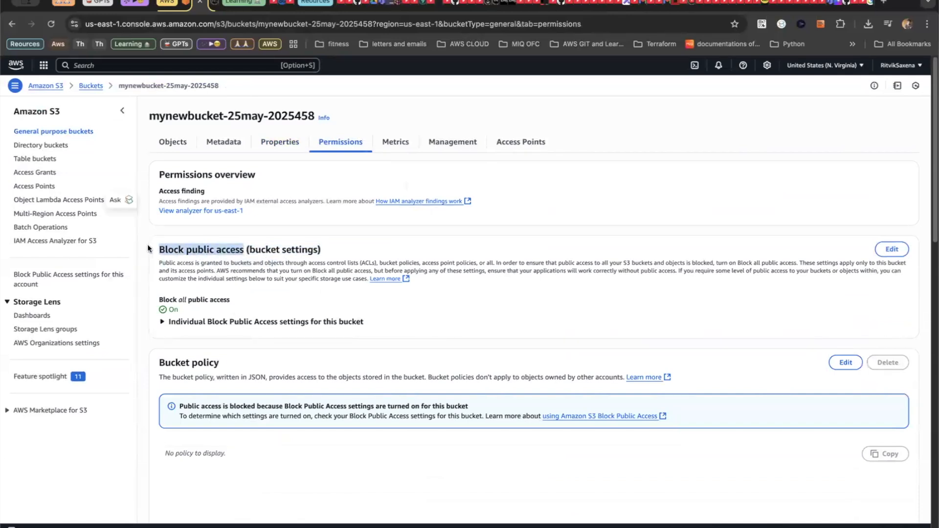
drag(230, 300, 157, 294)
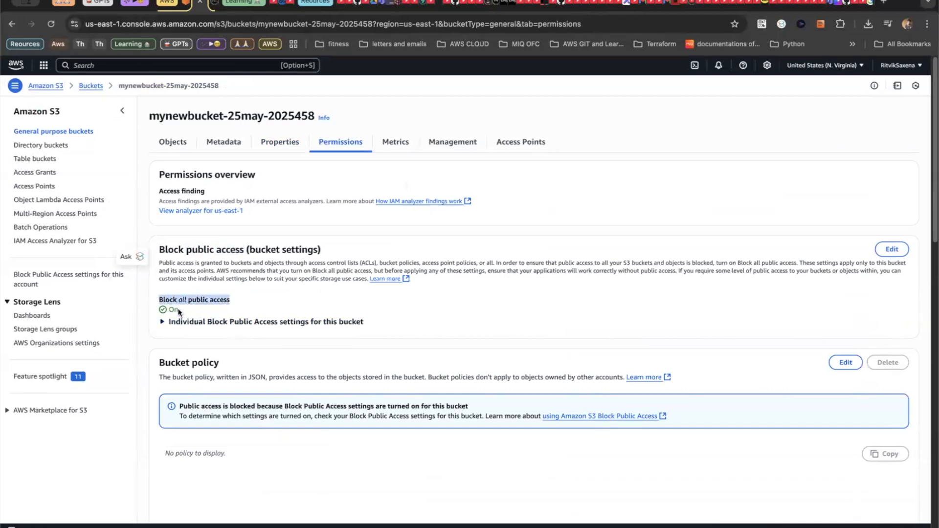
click(244, 306)
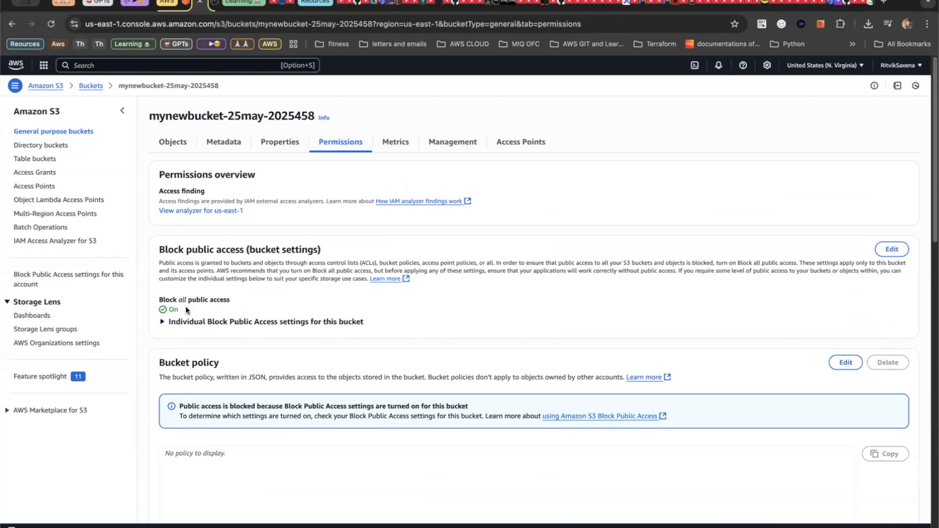
Examine the bucket's Object Ownership and Access control list (ACL) sections in its permissions
scroll(347, 355, down, 10)
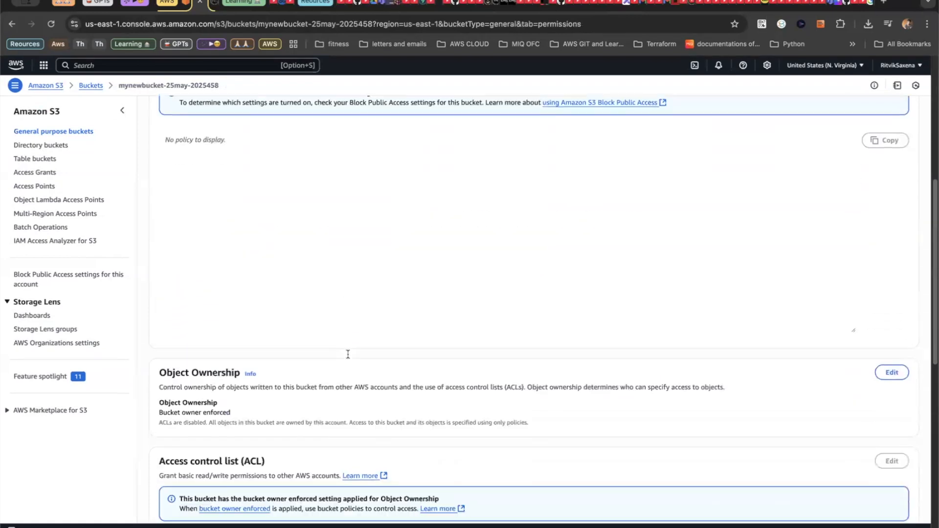
scroll(347, 354, down, 1)
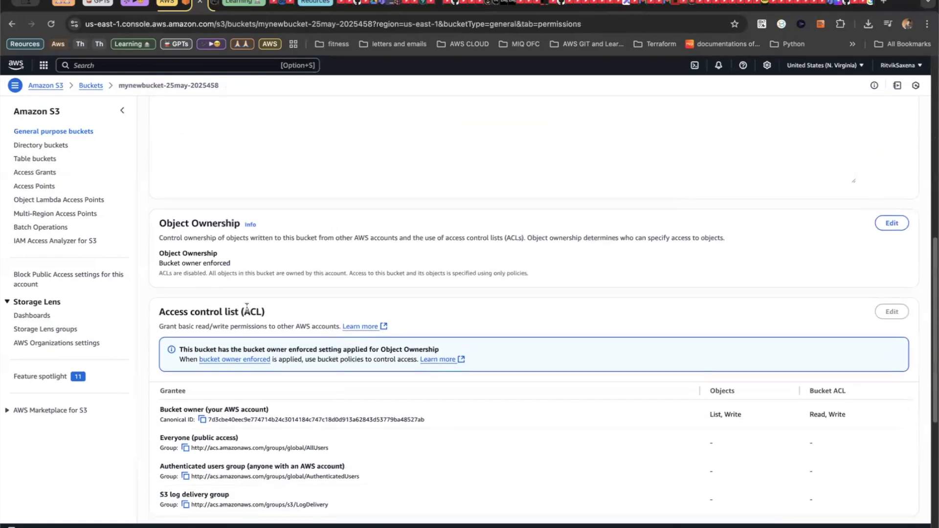
scroll(245, 308, down, 1)
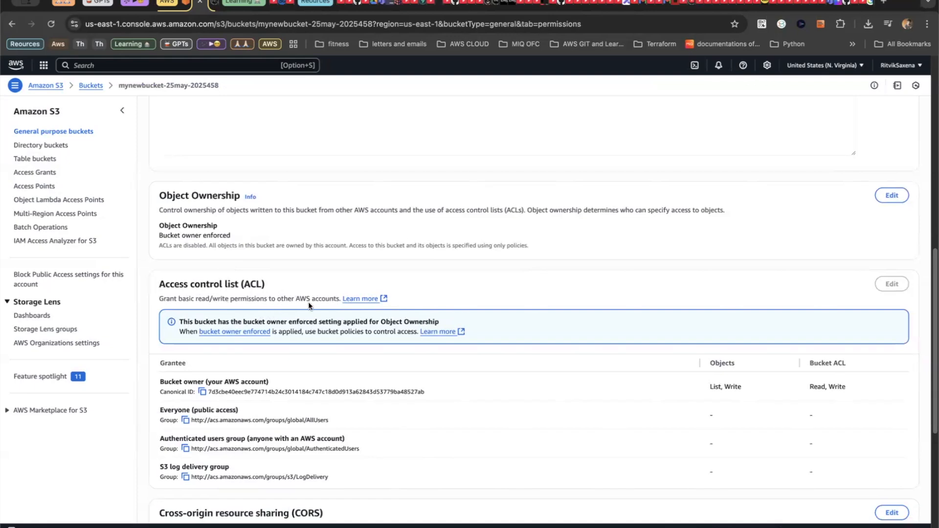
scroll(414, 398, down, 2)
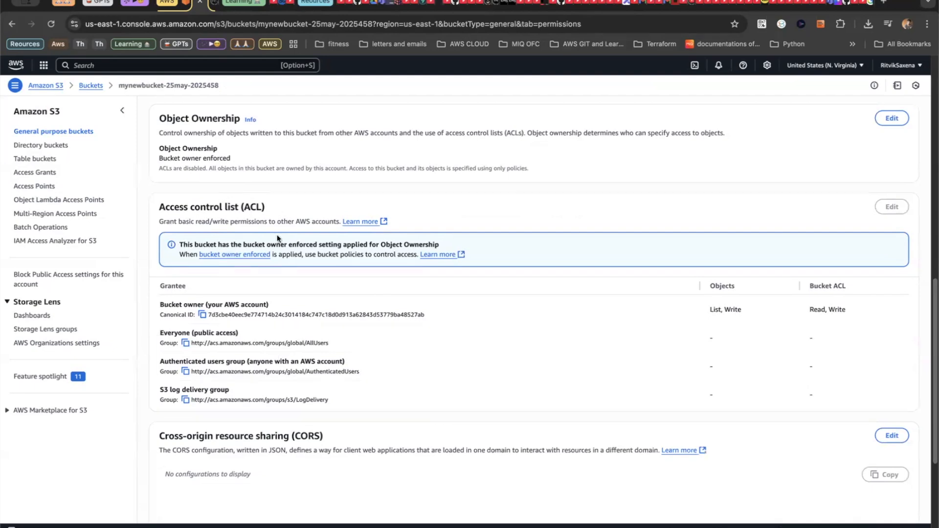
drag(267, 208, 138, 205)
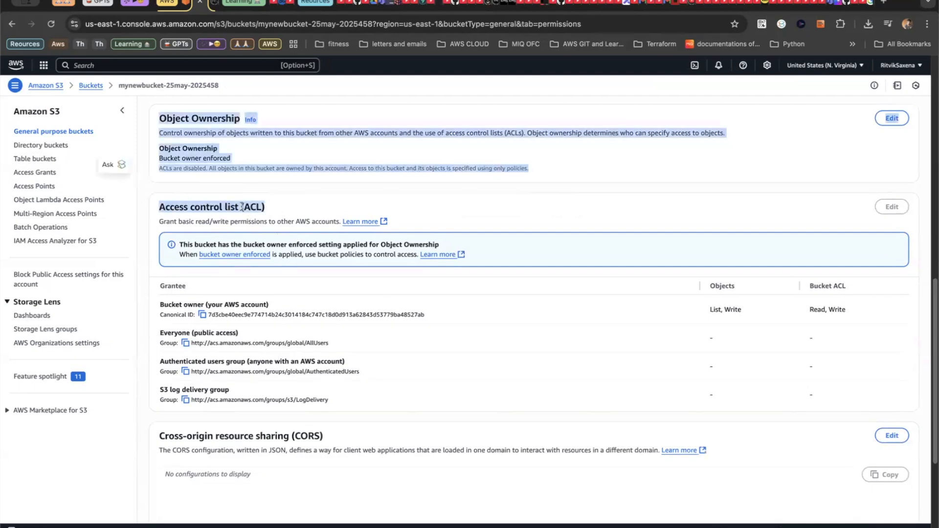
click(226, 236)
scroll(293, 375, up, 1)
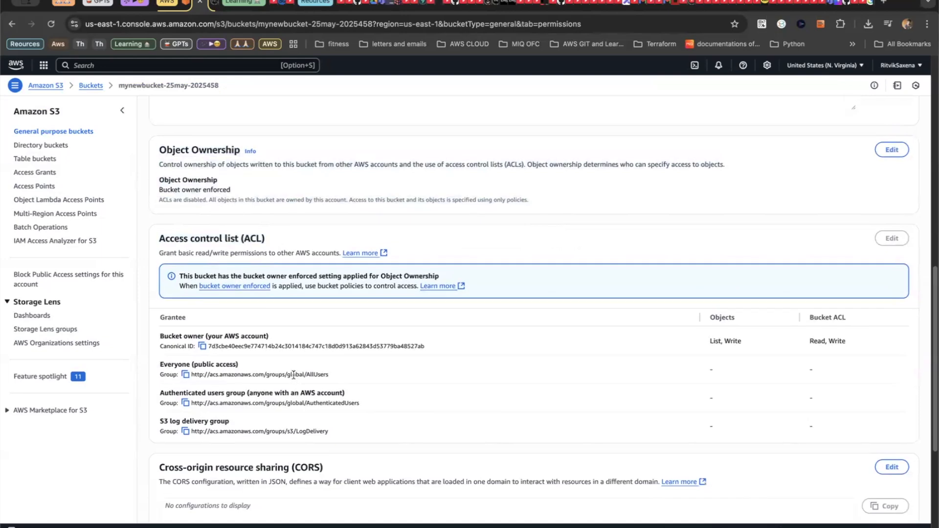
drag(226, 149, 158, 150)
click(249, 182)
scroll(792, 218, up, 1)
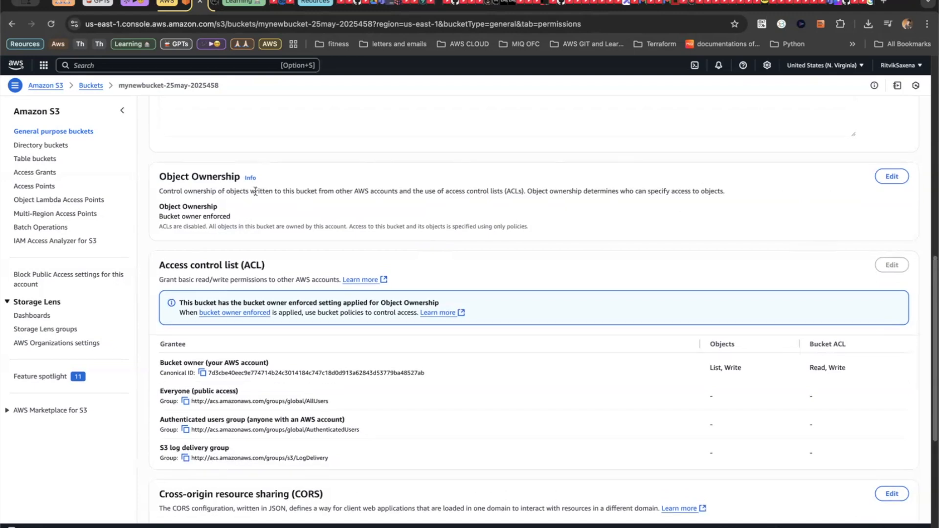
drag(231, 175, 155, 173)
click(277, 209)
Enable ACLs in the bucket's Object Ownership with Bucket owner preferred, acknowledge that ACLs will be restored, and save the changes
click(891, 177)
click(814, 249)
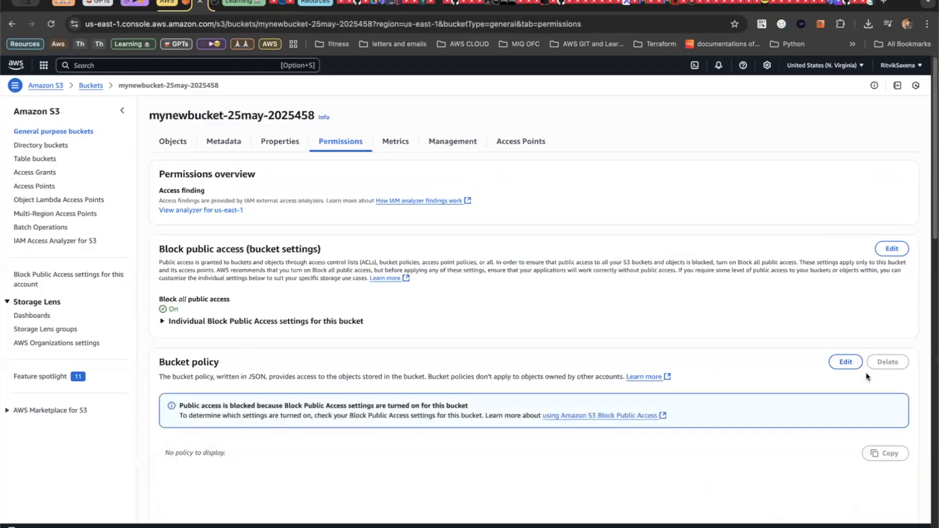
scroll(865, 376, down, 2)
scroll(866, 375, down, 7)
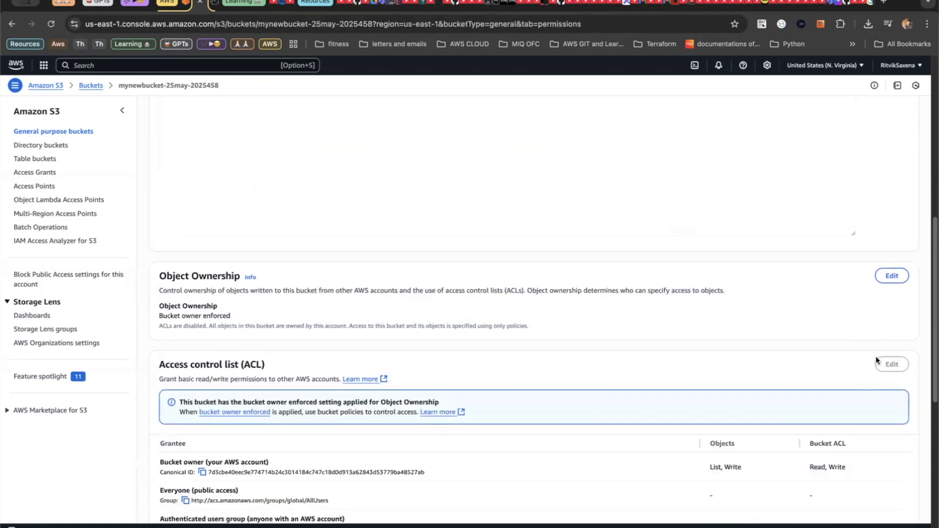
scroll(885, 332, down, 4)
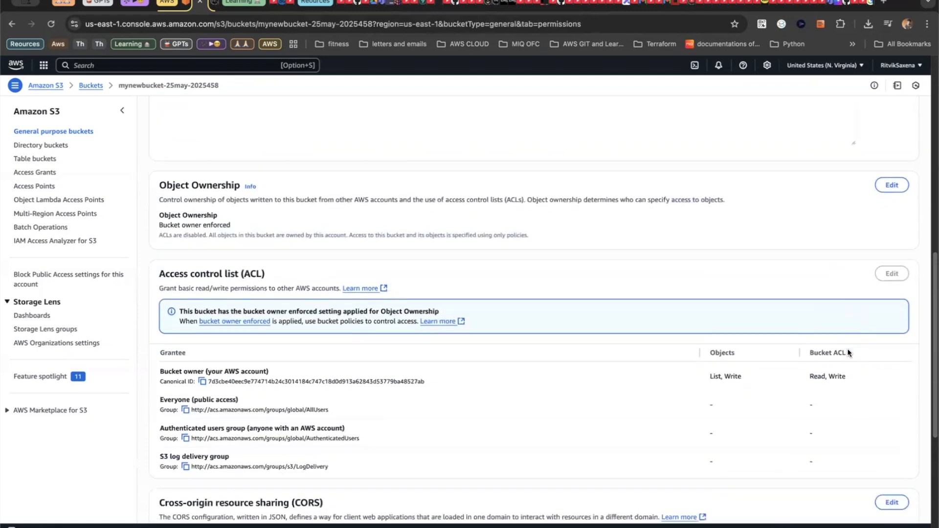
click(892, 186)
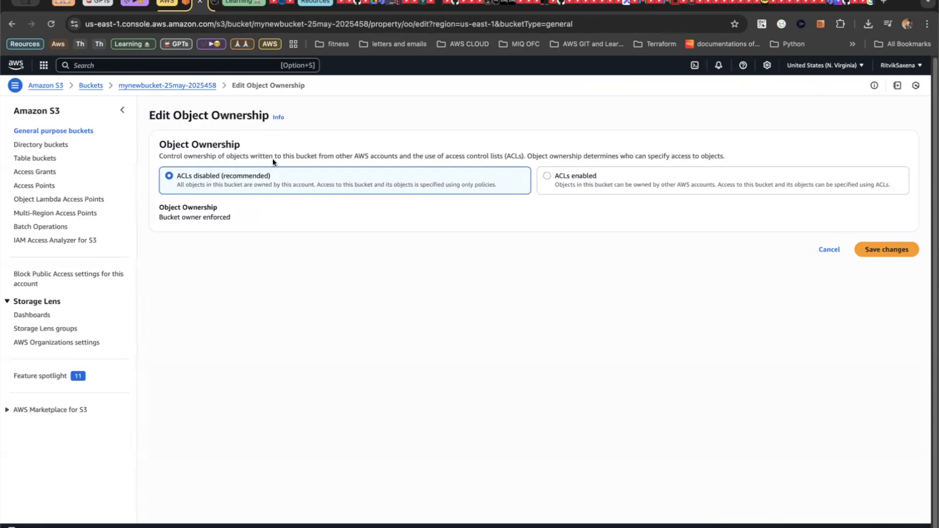
click(548, 177)
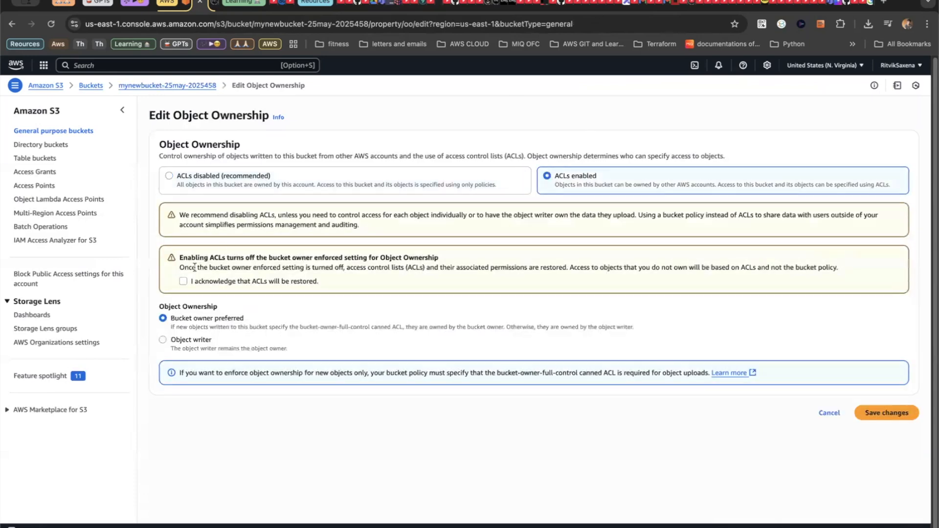
click(180, 282)
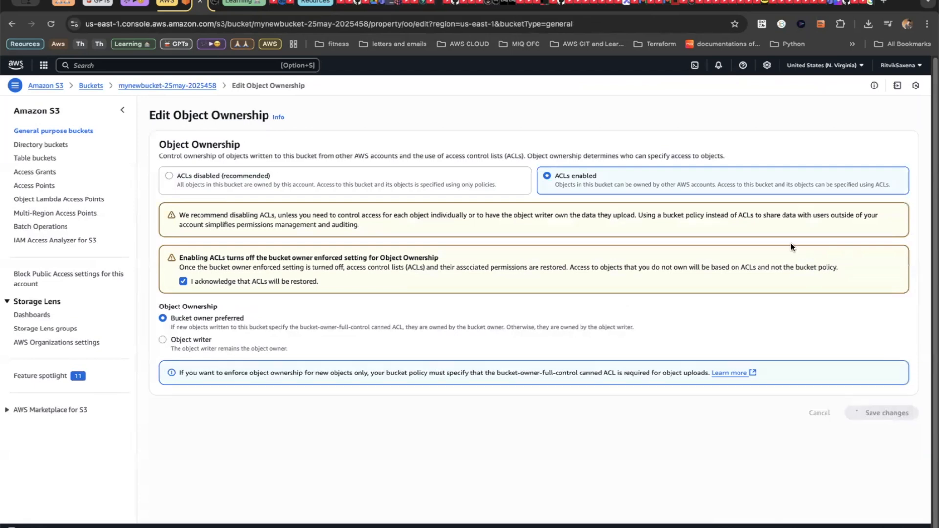
Try to grant Everyone (public access) List on objects and Read on the bucket ACL, acknowledging the effects and saving the changes
scroll(444, 365, down, 2)
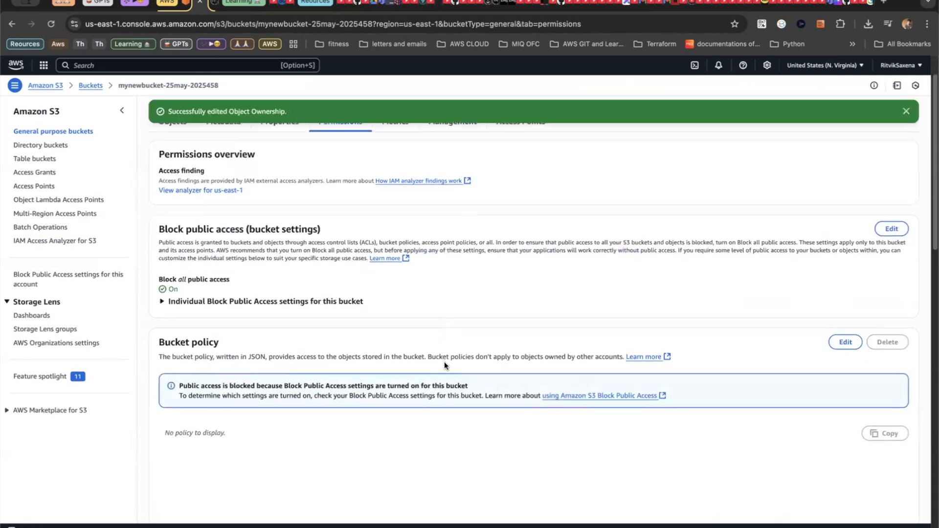
scroll(571, 318, down, 5)
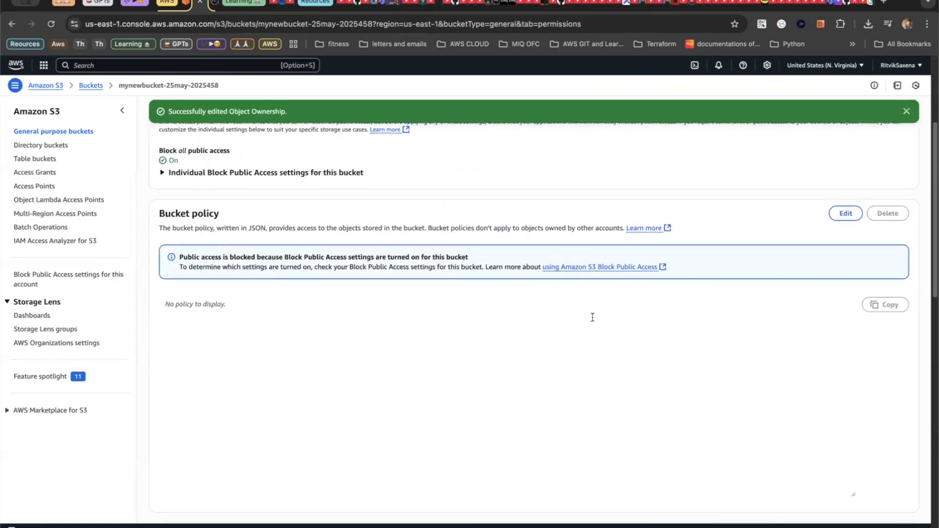
scroll(764, 328, down, 10)
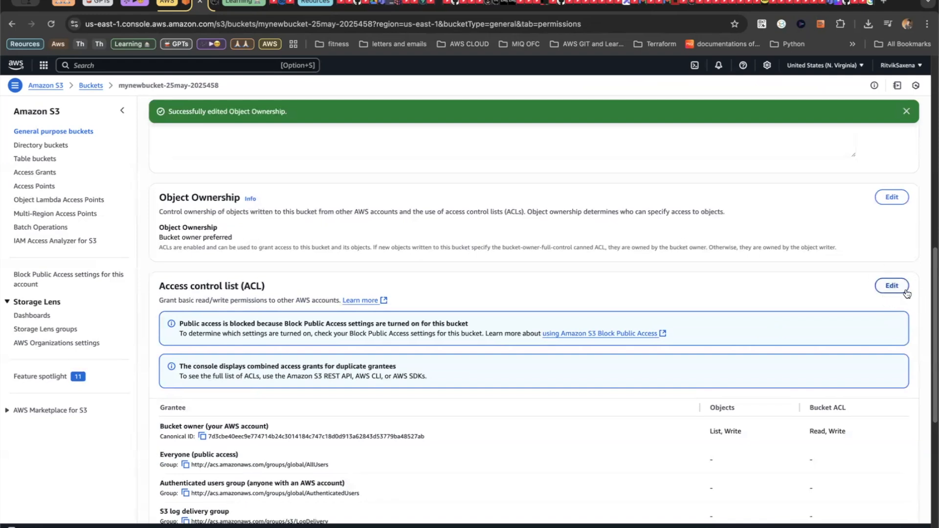
scroll(911, 293, down, 2)
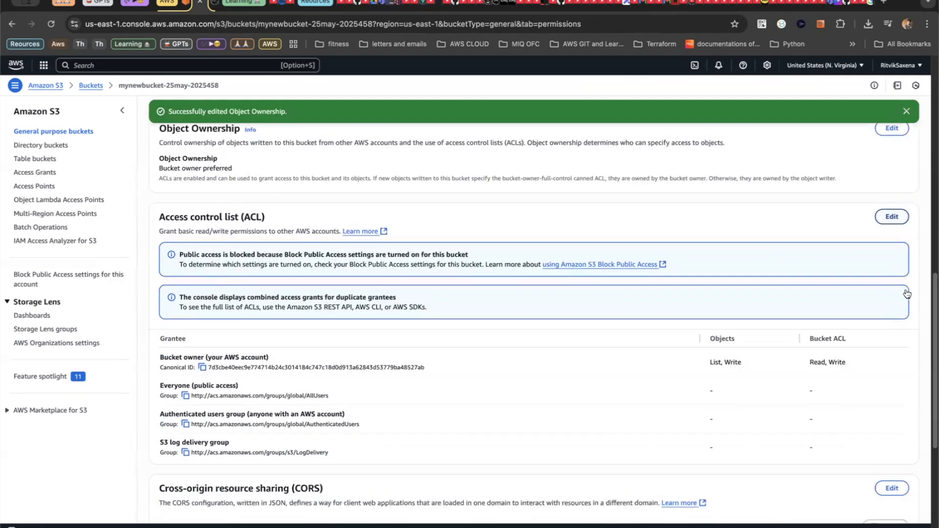
click(899, 217)
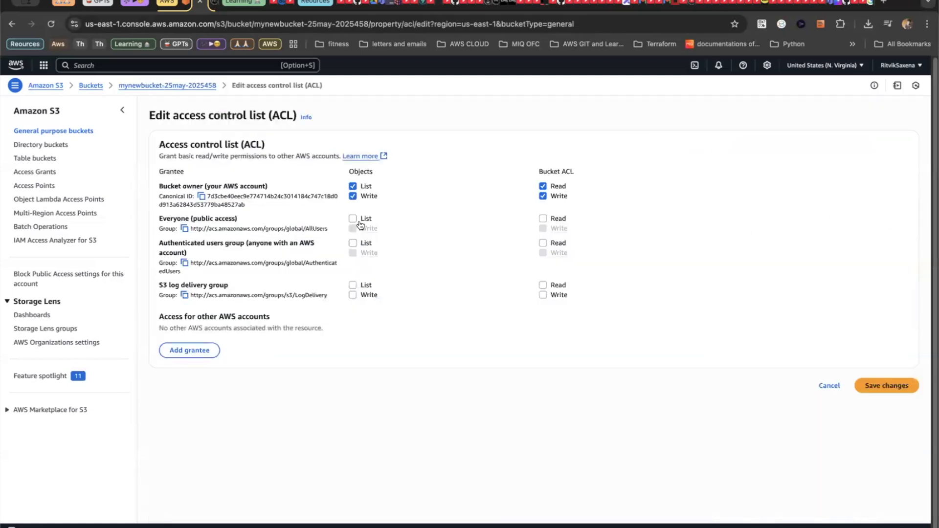
drag(206, 218, 155, 217)
click(249, 221)
triple_click(154, 218)
click(262, 222)
click(353, 220)
click(542, 218)
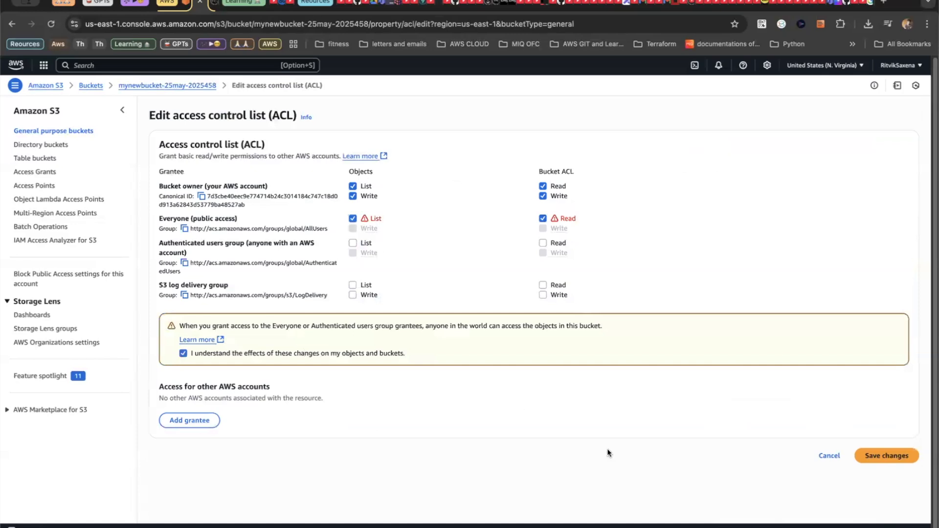
click(899, 460)
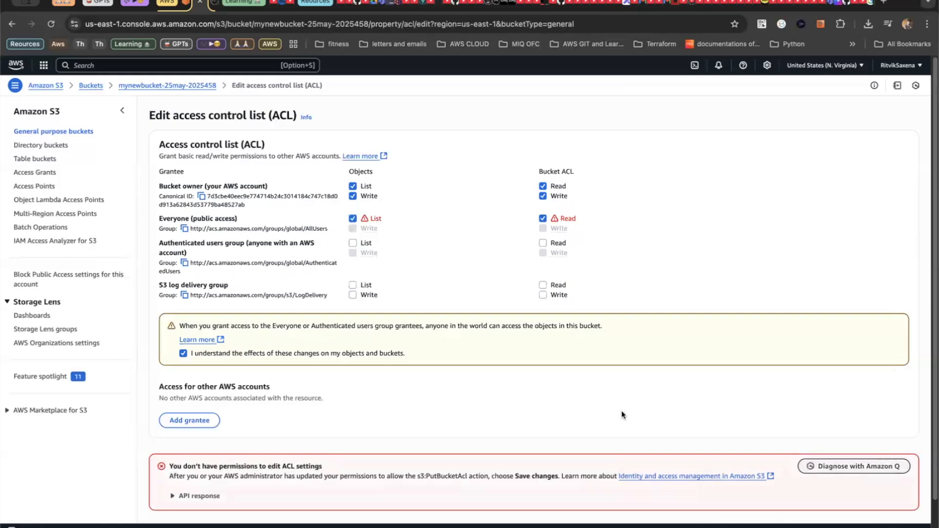
scroll(543, 408, down, 2)
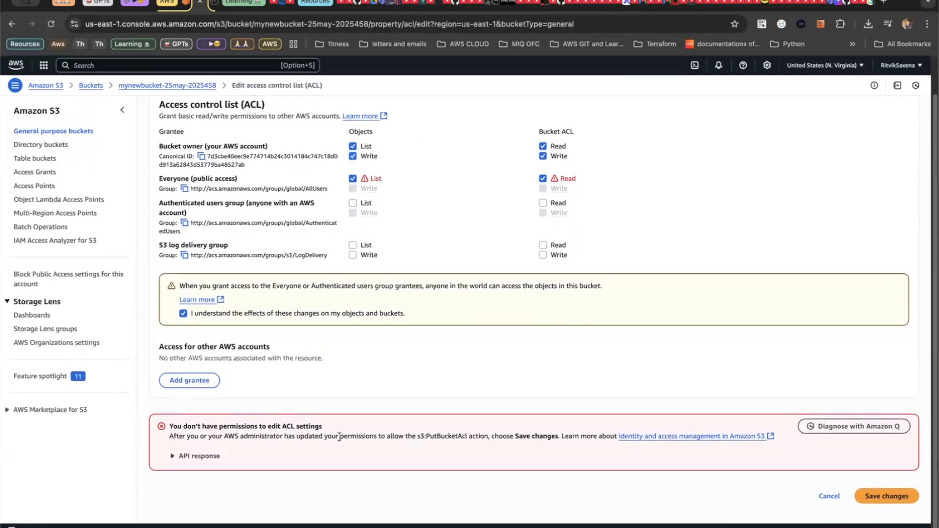
click(872, 495)
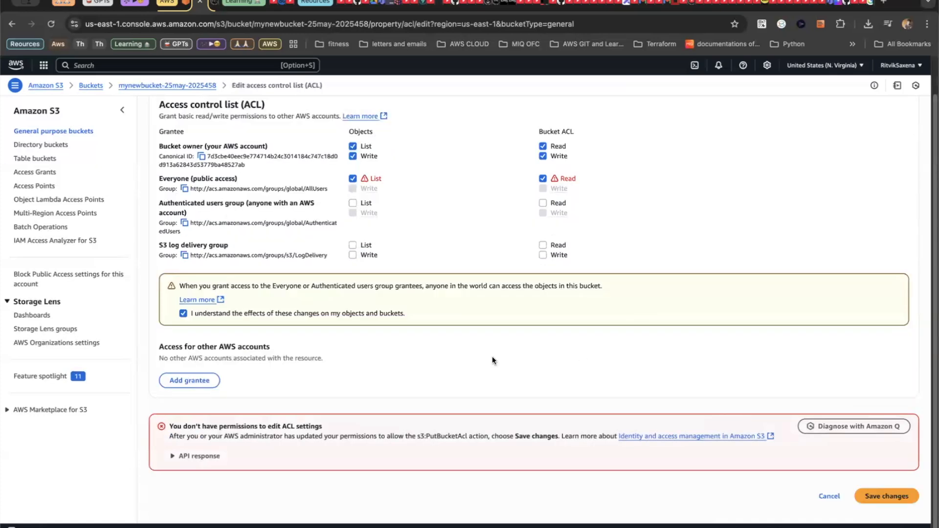
Expand the API response for the attempted ACL save and cancel the ACL edit
click(196, 456)
scroll(342, 450, down, 2)
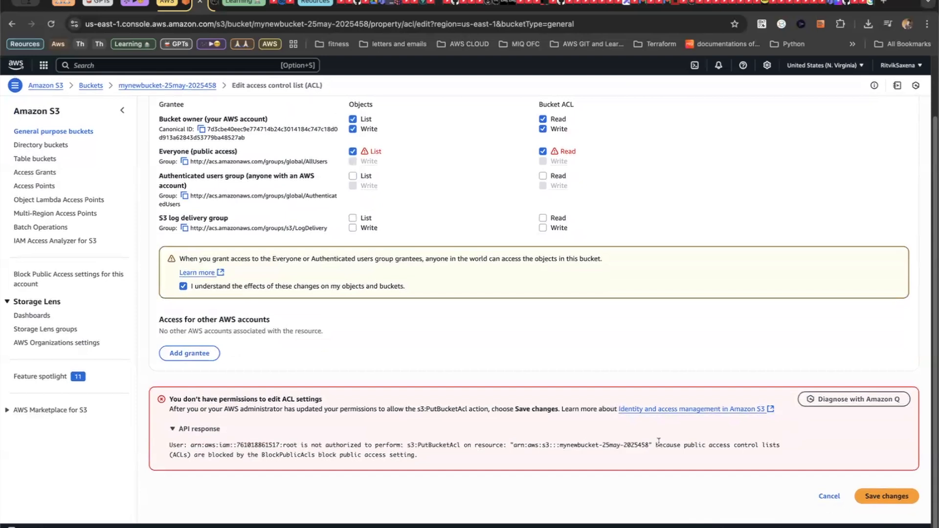
click(829, 496)
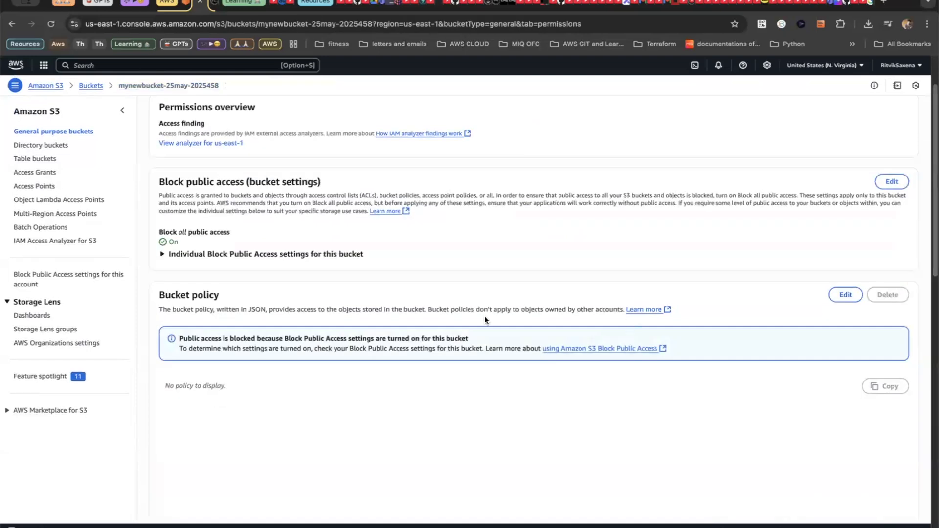
Review the bucket's ACL grantees and return to the "Block all public access" setting, highlighting its label
scroll(439, 300, down, 10)
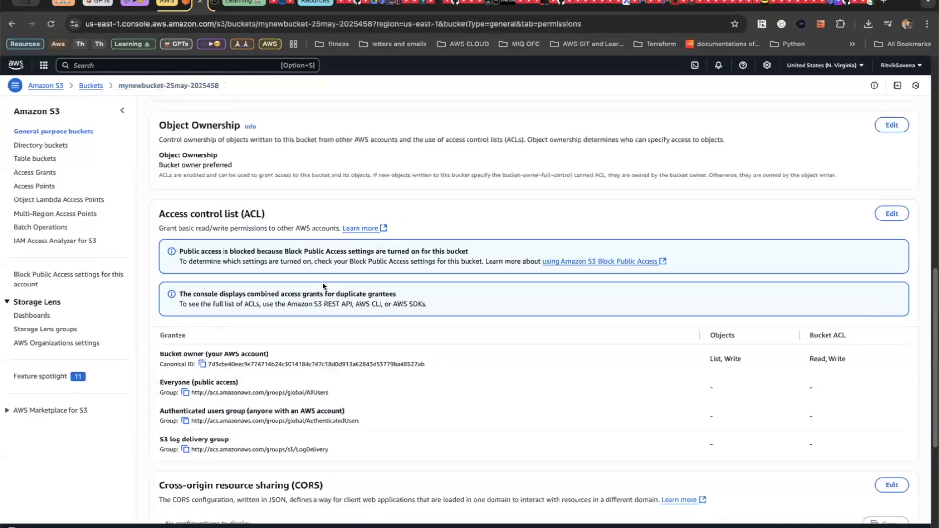
scroll(304, 334, down, 3)
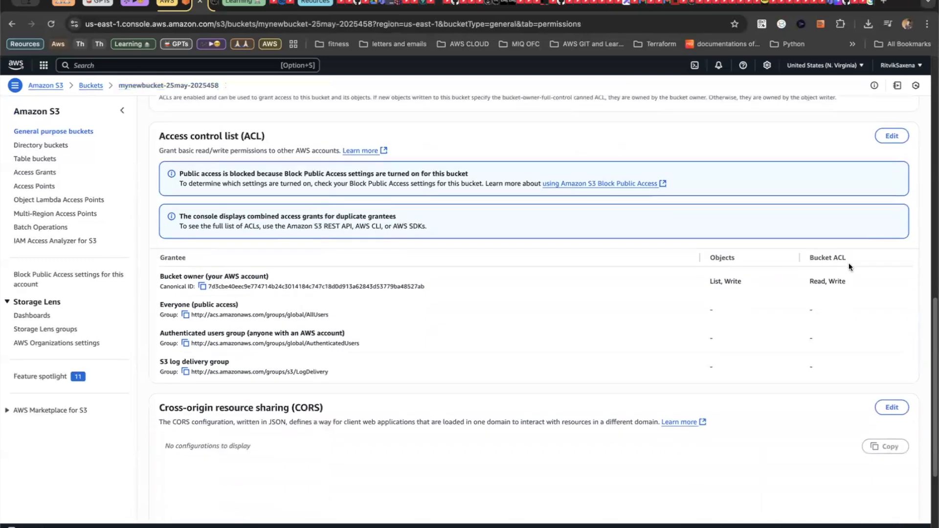
scroll(443, 268, up, 15)
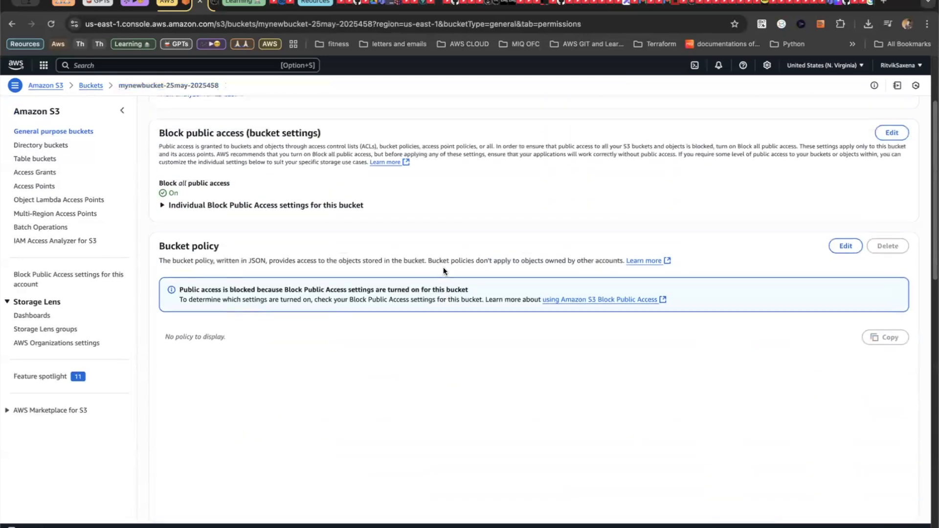
scroll(443, 267, up, 2)
drag(232, 227, 155, 221)
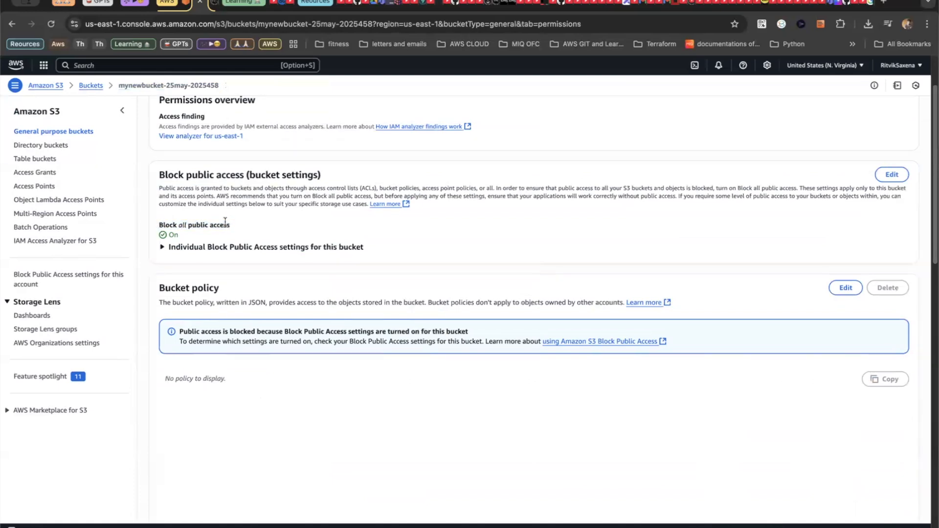
scroll(225, 221, up, 1)
drag(248, 203, 157, 203)
click(208, 215)
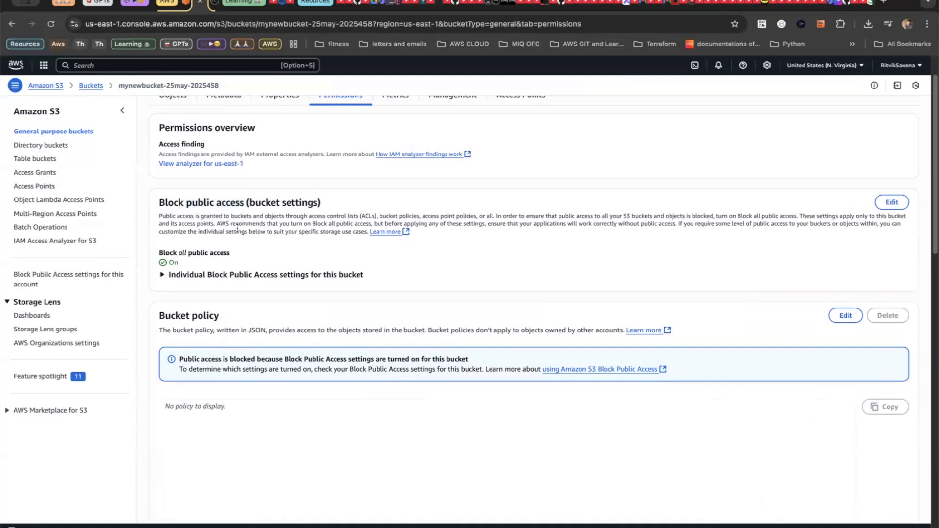
scroll(247, 229, up, 2)
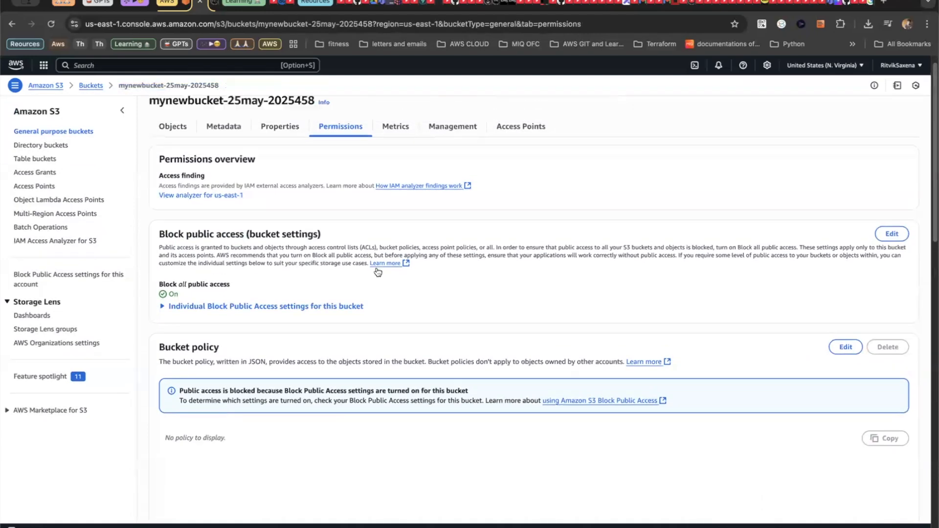
drag(182, 309, 161, 312)
click(162, 311)
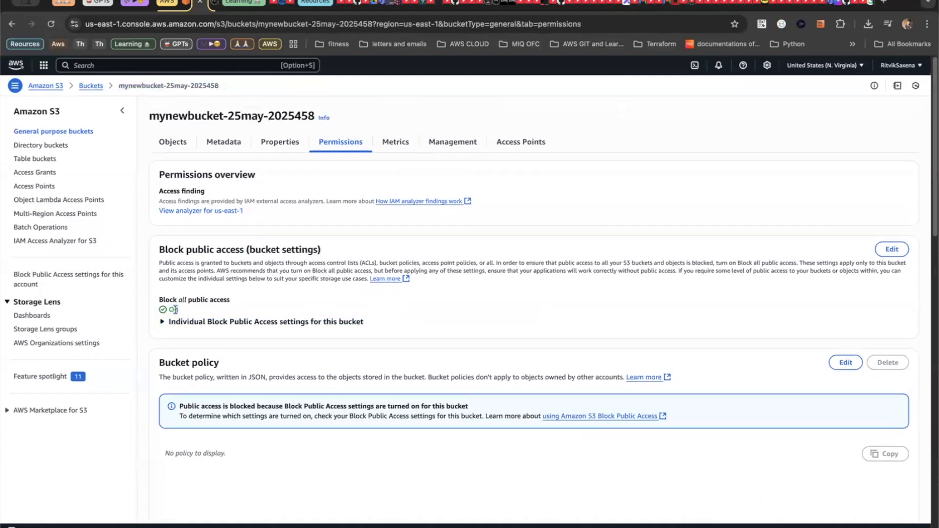
triple_click(218, 301)
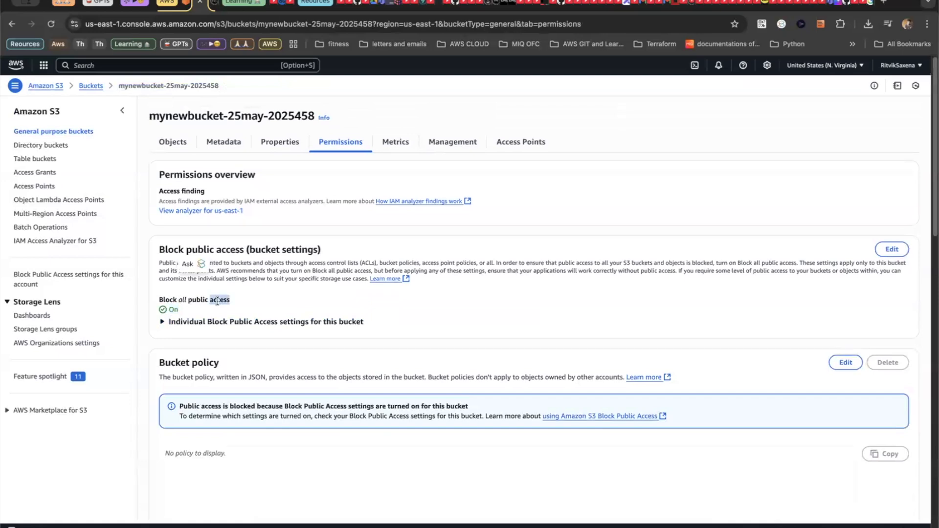
Turn off "Block all public access" for the bucket, save the changes, and enter "confirm" to apply them
click(274, 292)
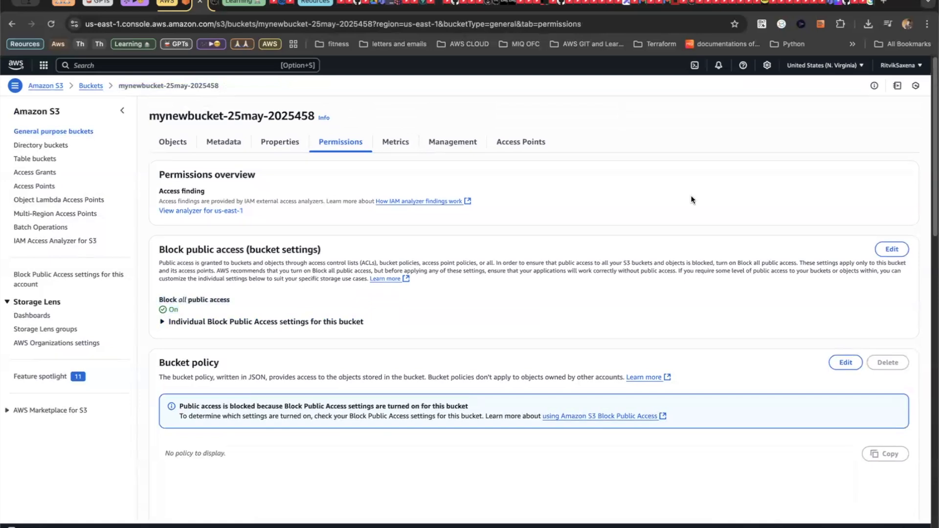
click(892, 250)
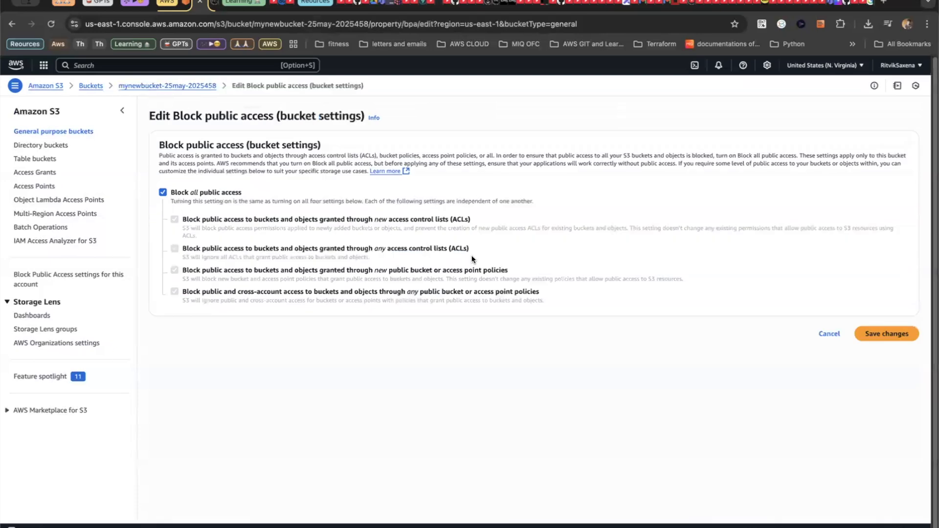
click(164, 190)
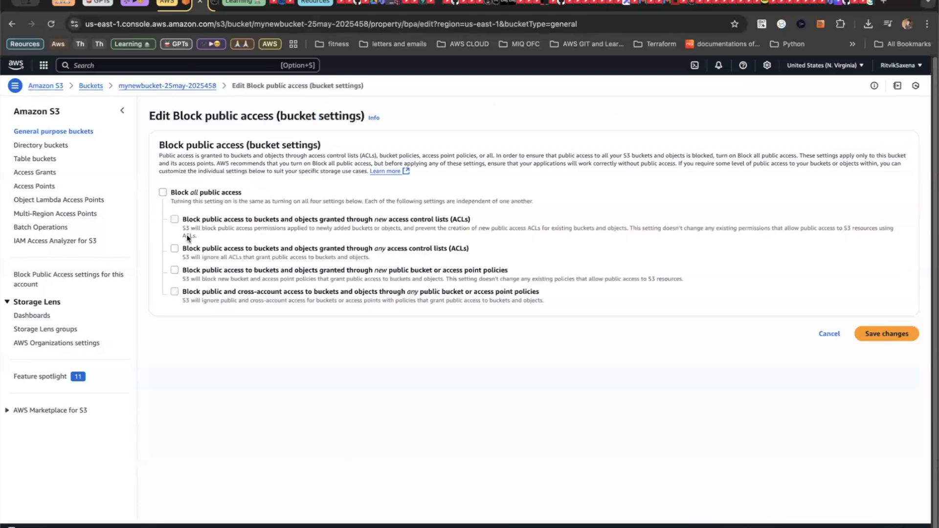
click(904, 334)
click(419, 321)
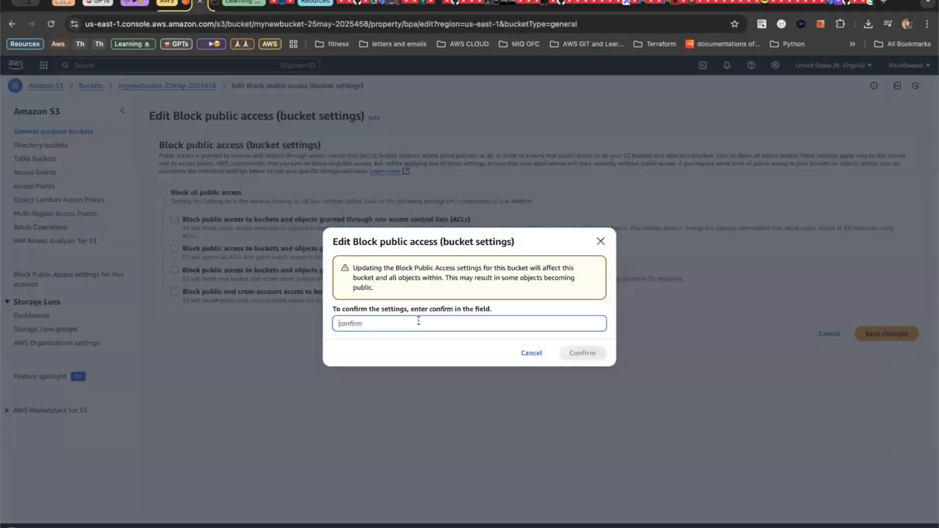
text(confirm)
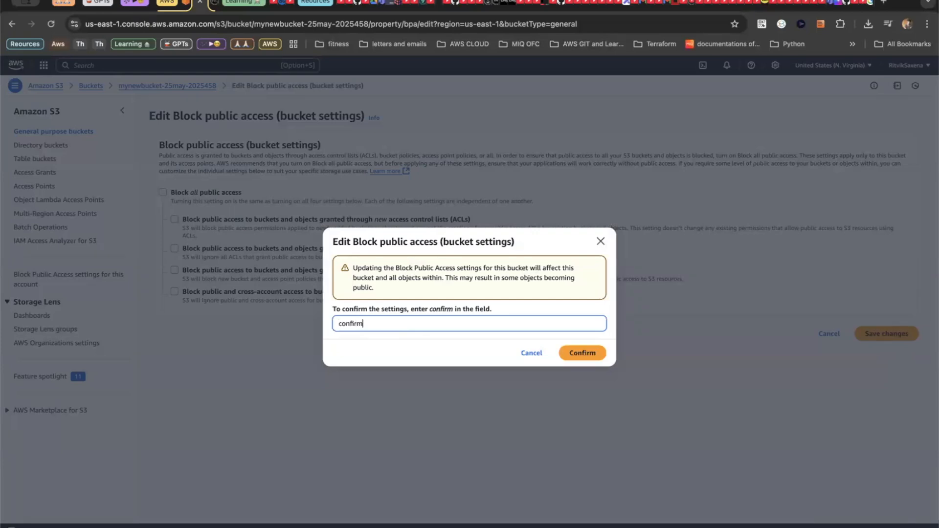
click(578, 354)
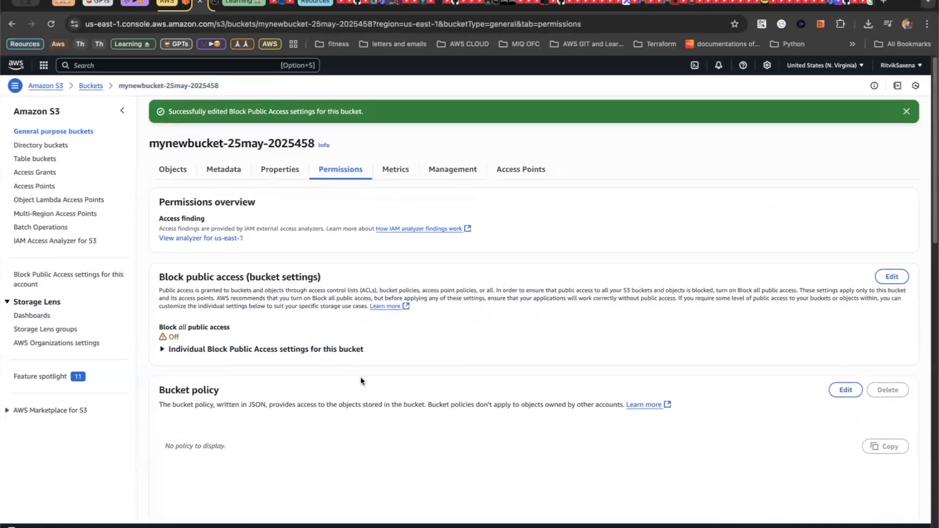
Grant Everyone (public access) List on objects and Read on the bucket ACL, acknowledge the effects, and save the changes
scroll(361, 381, down, 1)
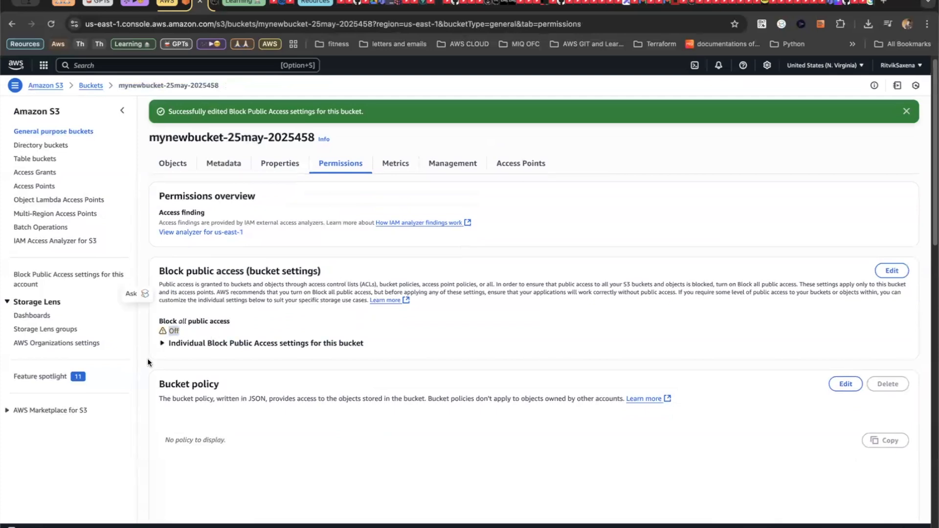
scroll(258, 349, down, 5)
scroll(258, 348, down, 7)
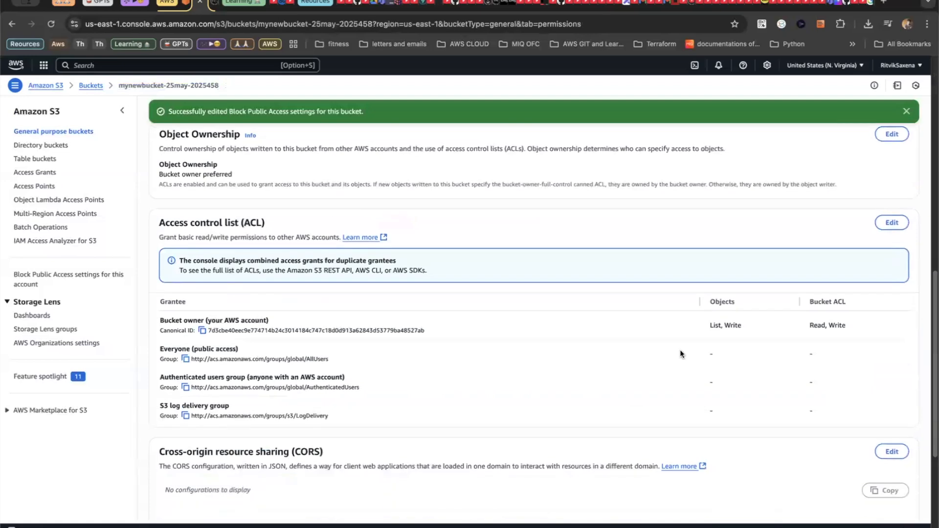
click(892, 223)
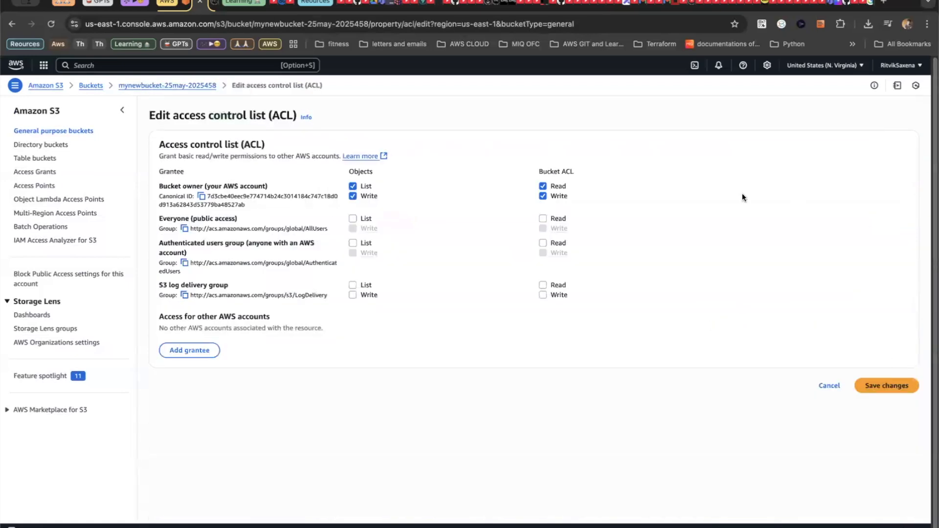
click(352, 219)
click(543, 219)
click(183, 353)
click(879, 458)
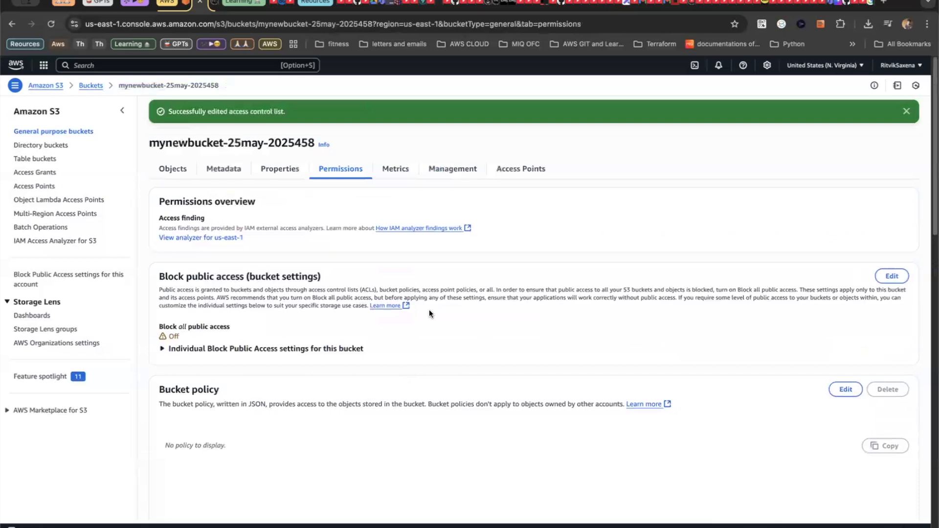
Review the grantees in the bucket's access control list and highlight the Everyone (public access) entry
scroll(447, 415, down, 10)
scroll(448, 416, down, 2)
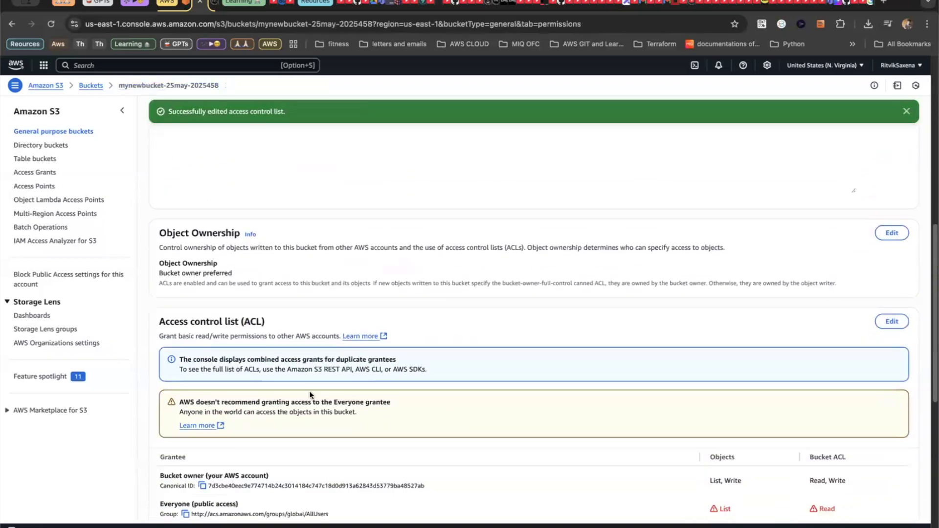
scroll(309, 392, down, 2)
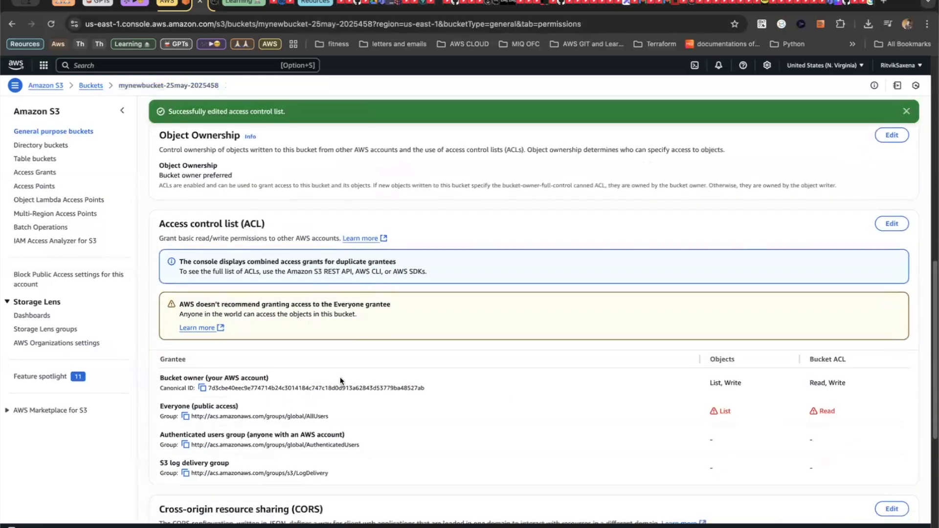
triple_click(206, 404)
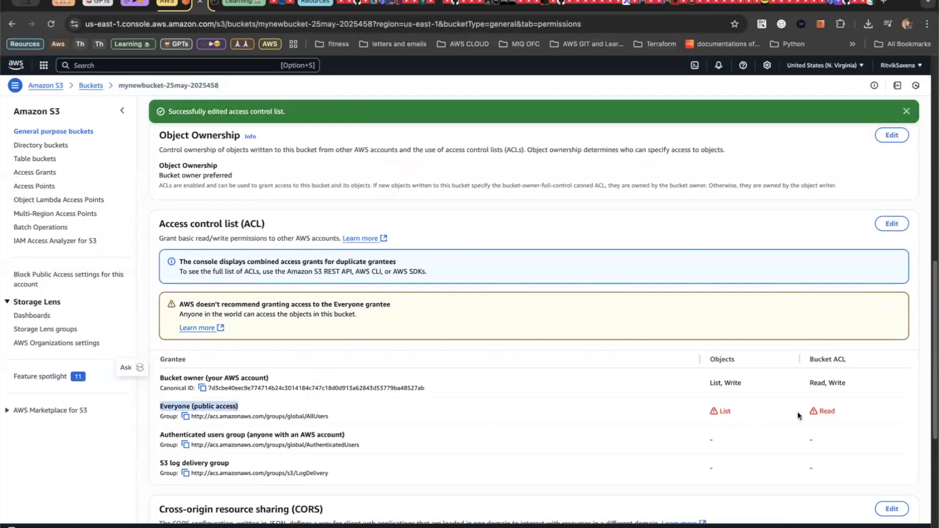
scroll(536, 403, down, 3)
scroll(387, 381, up, 3)
scroll(387, 381, up, 10)
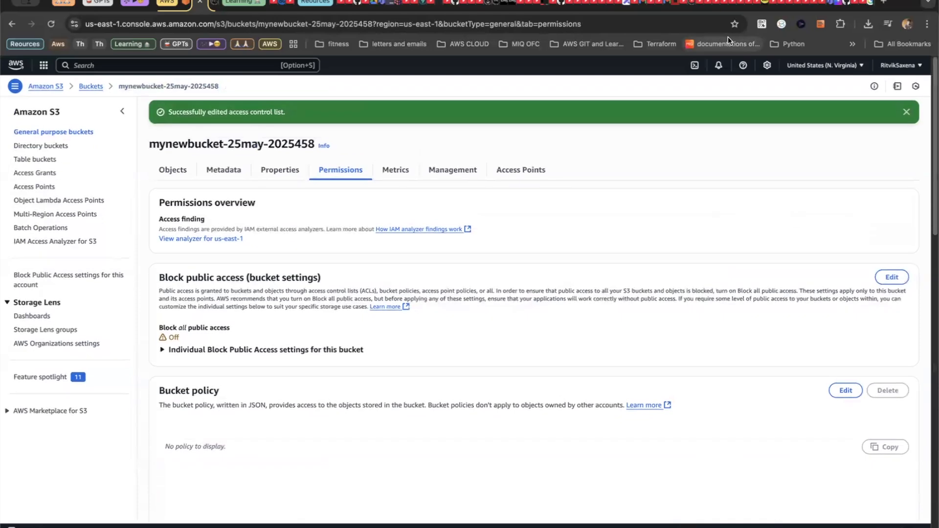
Switch to the Excalidraw whiteboard and handwrite "1) ACL enable → object ownership" in the empty area below the existing sketches
click(614, 4)
scroll(663, 243, down, 10)
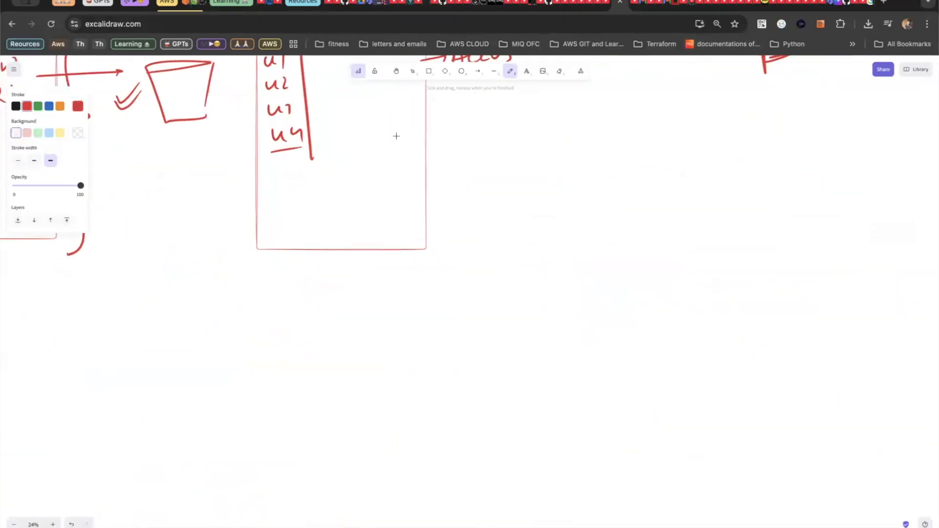
mouse_move(459, 219)
mouse_down()
mouse_move(463, 239)
mouse_move(503, 225)
mouse_up()
drag(511, 210, 516, 225)
drag(523, 207, 531, 223)
drag(544, 215, 659, 207)
mouse_move(682, 203)
mouse_down()
mouse_move(675, 209)
mouse_move(684, 205)
mouse_up()
mouse_move(692, 184)
mouse_down()
mouse_move(694, 220)
mouse_move(705, 211)
mouse_up()
mouse_move(710, 200)
mouse_down()
mouse_move(711, 221)
mouse_move(739, 188)
mouse_move(786, 194)
mouse_move(856, 178)
mouse_move(864, 185)
mouse_up()
Handwrite "2 Block all public access = off" and "3 ACL → grant → to everyone", circling the numbers and underlining "to everyone"
mouse_move(460, 264)
mouse_down()
mouse_move(473, 276)
mouse_move(464, 256)
mouse_move(489, 282)
mouse_move(512, 282)
mouse_move(538, 260)
mouse_move(626, 262)
mouse_move(631, 271)
mouse_move(658, 244)
mouse_move(669, 259)
mouse_move(685, 246)
mouse_move(715, 251)
mouse_move(783, 236)
mouse_move(811, 275)
mouse_move(831, 254)
mouse_up()
drag(470, 320, 461, 335)
mouse_move(467, 311)
mouse_down()
mouse_move(452, 336)
mouse_move(444, 319)
mouse_up()
mouse_move(496, 338)
mouse_down()
mouse_move(508, 316)
mouse_move(563, 324)
mouse_move(587, 313)
mouse_move(595, 323)
mouse_move(686, 296)
mouse_move(683, 311)
mouse_move(792, 291)
mouse_move(673, 321)
mouse_move(781, 306)
mouse_up()
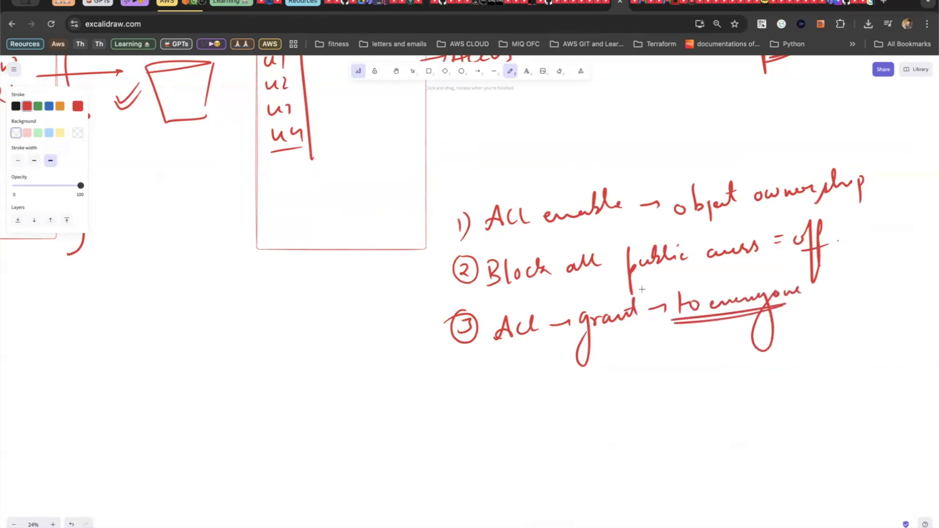
drag(666, 308, 685, 303)
Return to the S3 console, open pexels-photo-1108099.jpeg from the bucket's objects, and visit its object URL
click(191, 5)
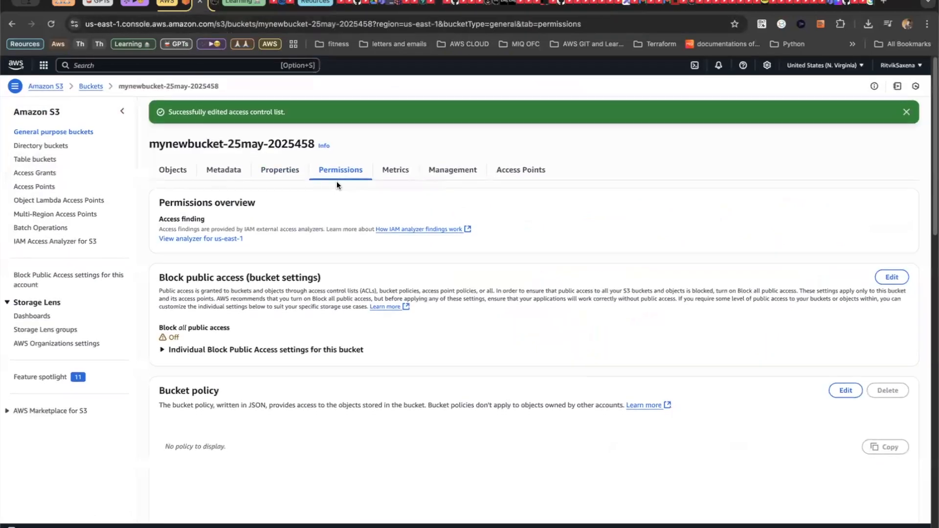
click(175, 170)
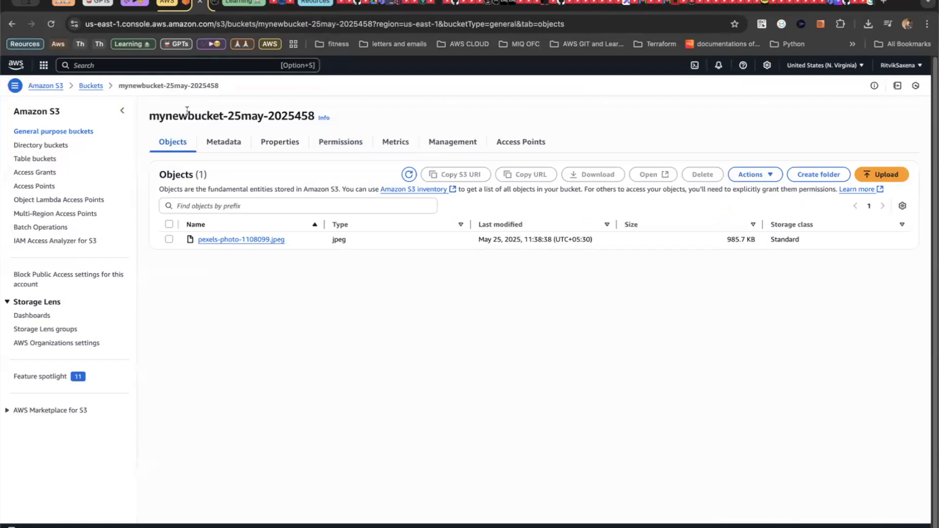
triple_click(259, 118)
click(402, 108)
click(228, 240)
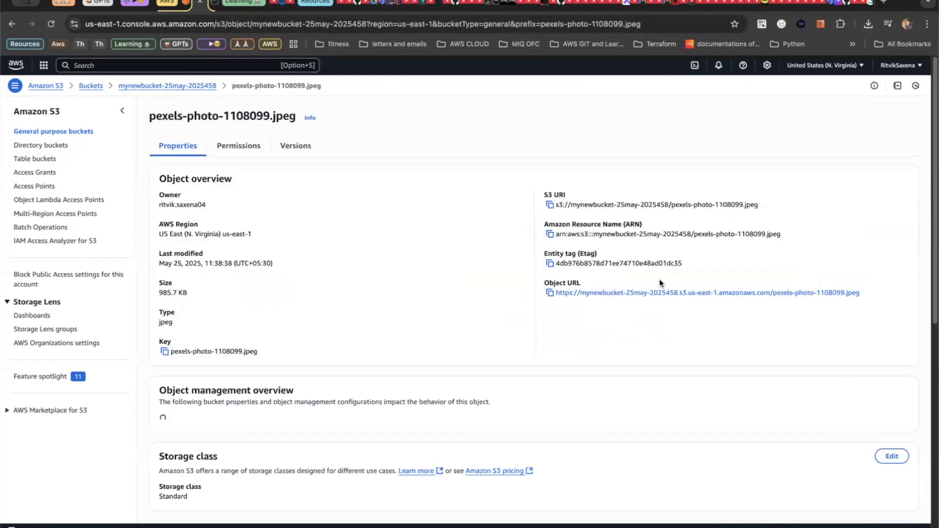
click(635, 295)
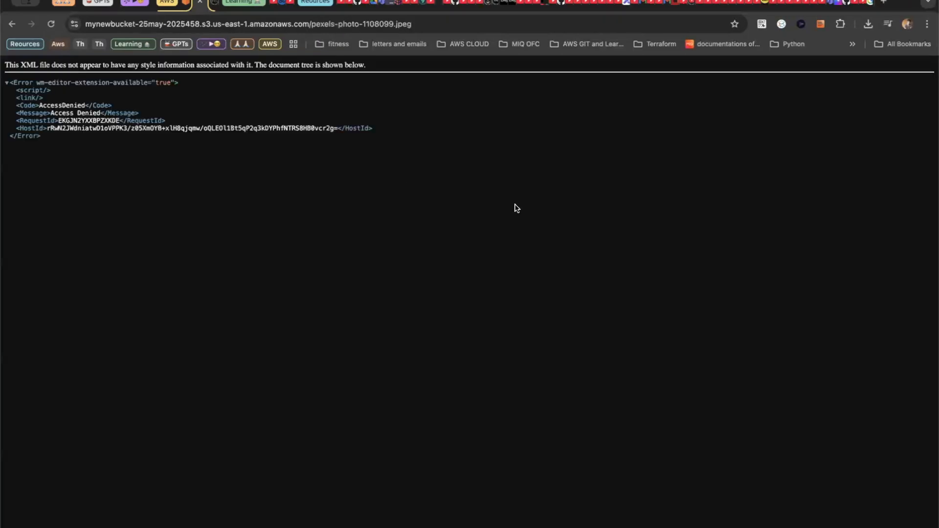
Highlight the XML response shown for the object URL, and go back to the photo's details page
drag(58, 141, 3, 45)
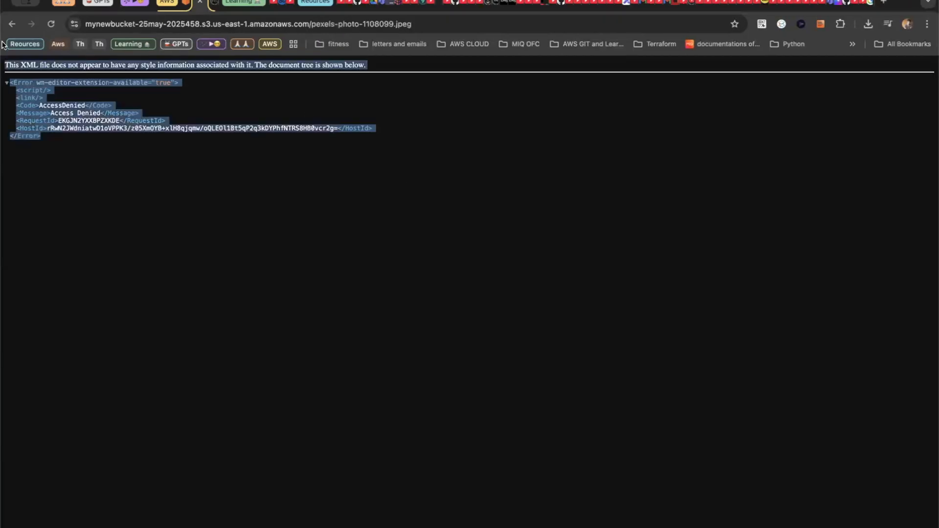
click(82, 131)
drag(99, 176, 2, 33)
click(7, 28)
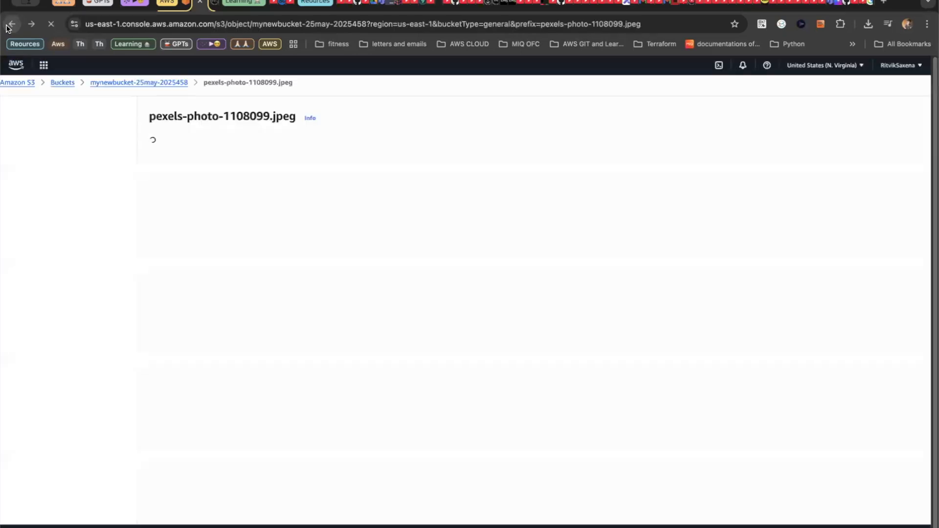
On the Excalidraw whiteboard, handwrite "4 have to make the object public", circling "object" and underlining "make" and "object public"
click(625, 6)
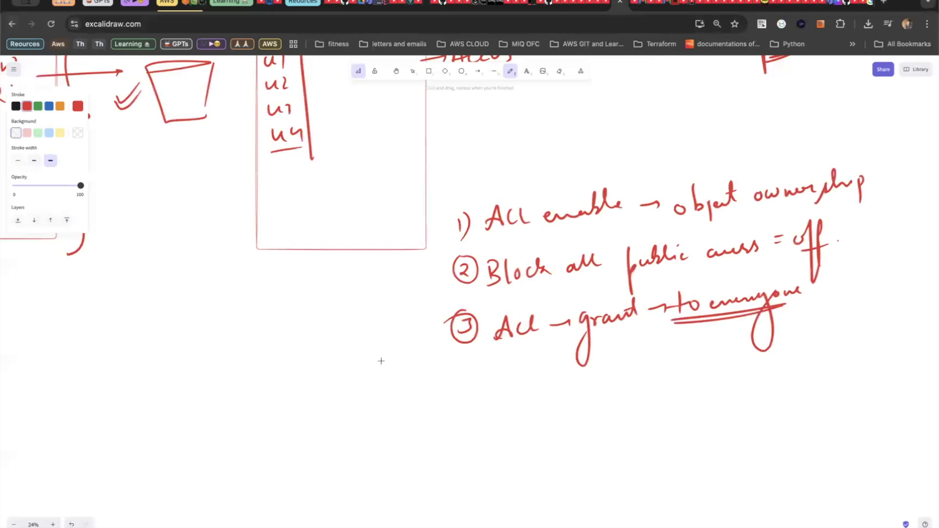
drag(465, 371, 471, 385)
mouse_move(487, 392)
mouse_down()
mouse_move(560, 372)
mouse_move(571, 381)
mouse_move(679, 361)
mouse_move(710, 367)
mouse_move(738, 353)
mouse_move(723, 346)
mouse_up()
mouse_move(793, 344)
mouse_down()
mouse_move(789, 350)
mouse_move(810, 342)
mouse_move(816, 375)
mouse_move(835, 328)
mouse_move(856, 372)
mouse_move(877, 333)
mouse_move(908, 343)
mouse_up()
drag(783, 367, 905, 356)
drag(621, 386, 670, 383)
mouse_move(844, 355)
mouse_down()
mouse_move(793, 365)
mouse_move(835, 332)
mouse_move(840, 342)
mouse_up()
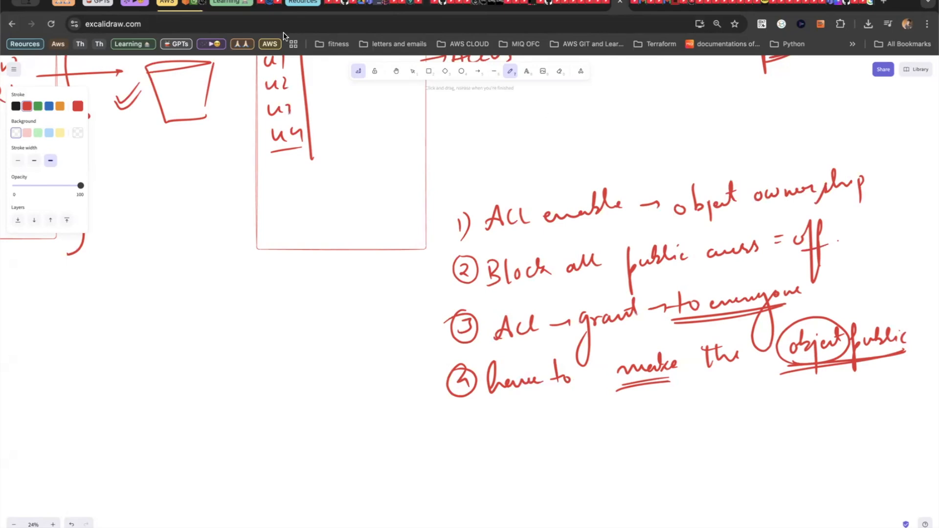
In the S3 console, make the bucket's pexels-photo-1108099.jpeg public using ACL and close the status page
click(194, 10)
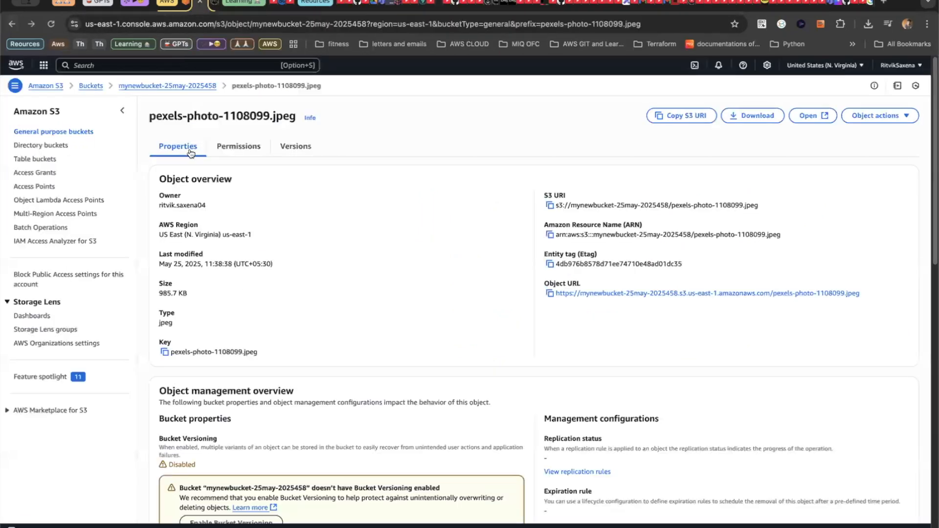
click(180, 88)
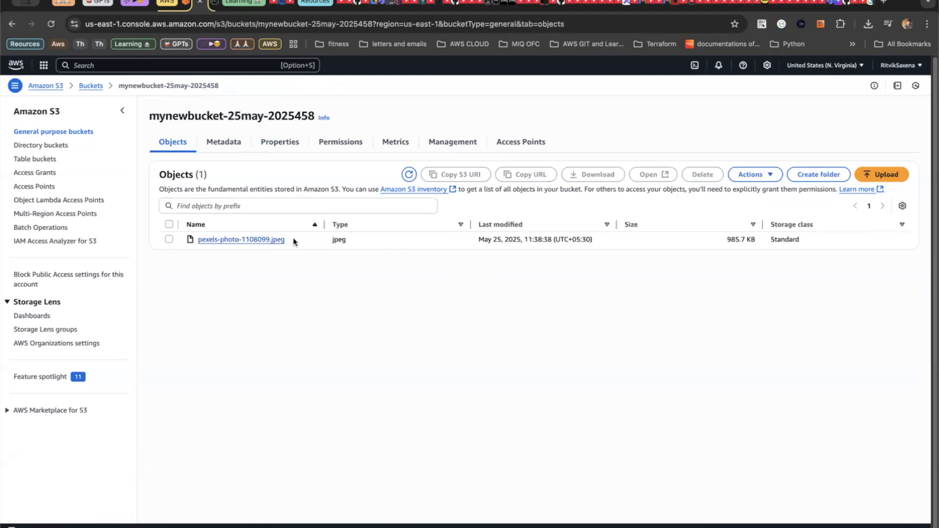
click(169, 239)
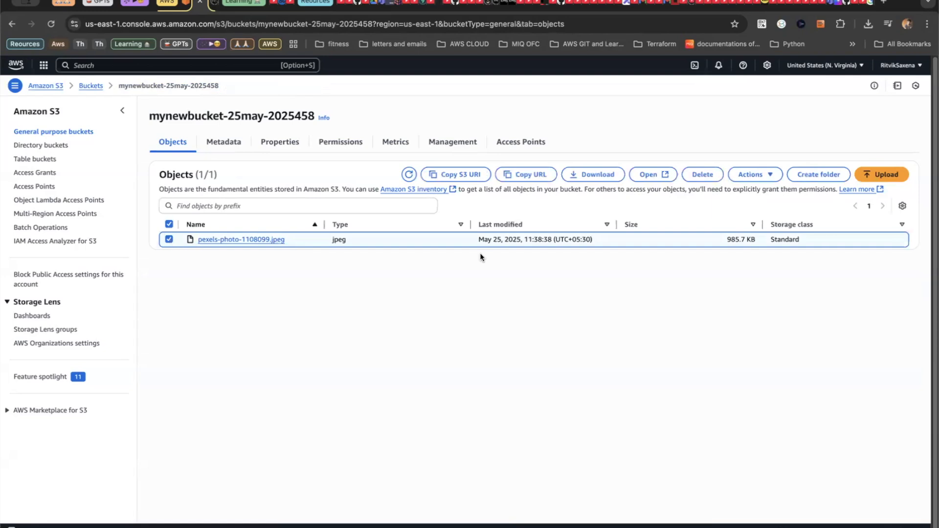
click(769, 177)
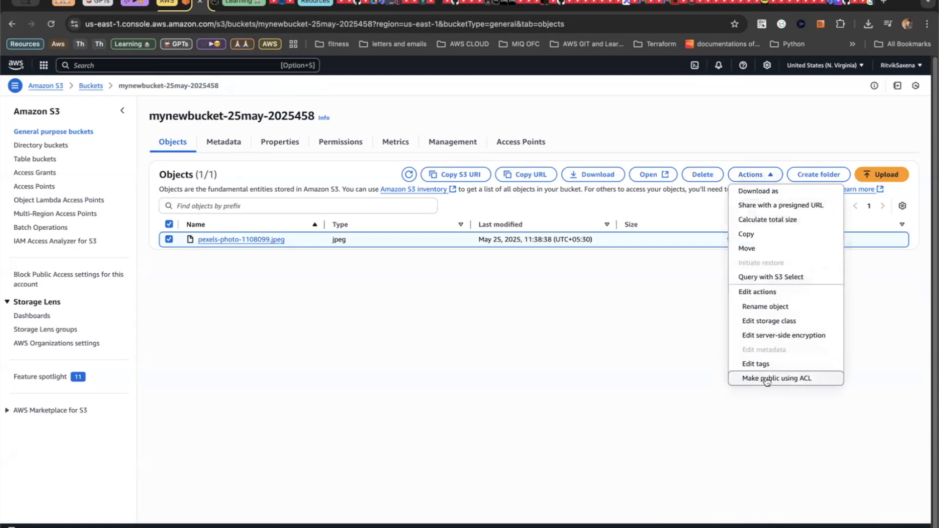
click(798, 380)
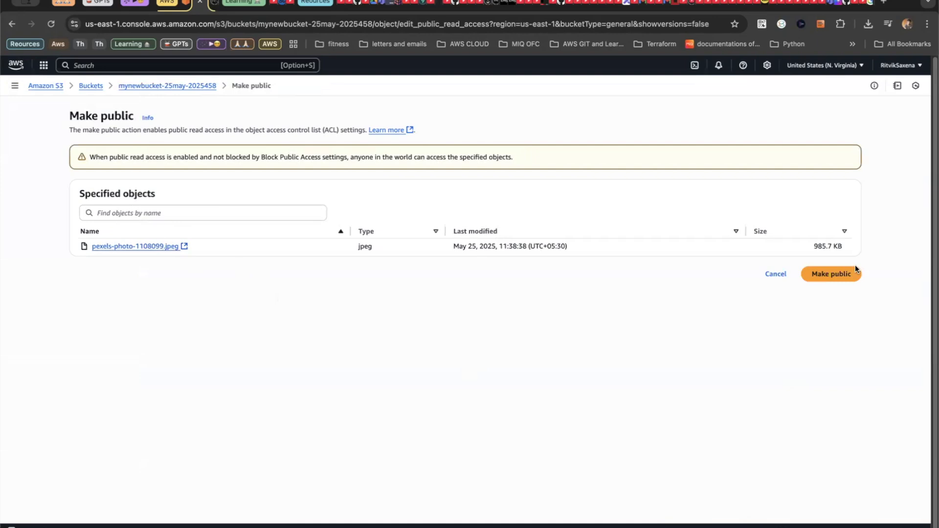
click(848, 283)
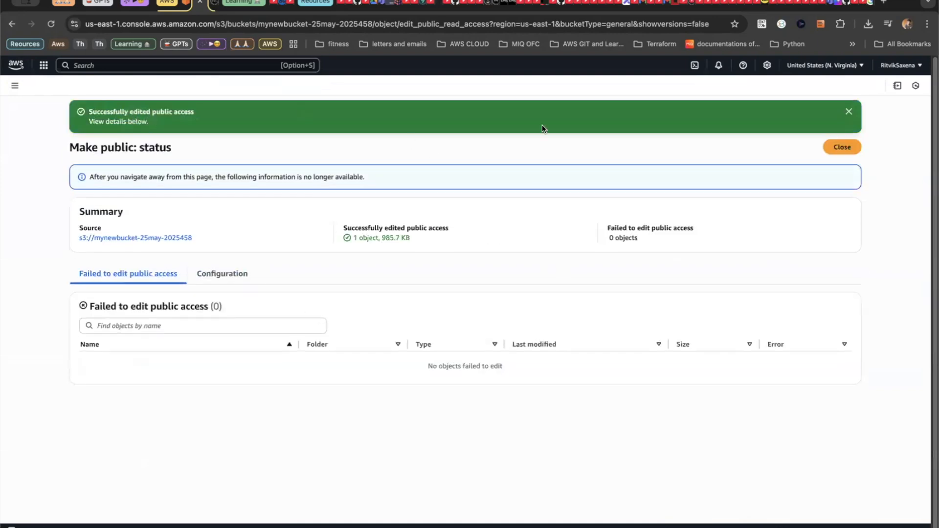
click(850, 151)
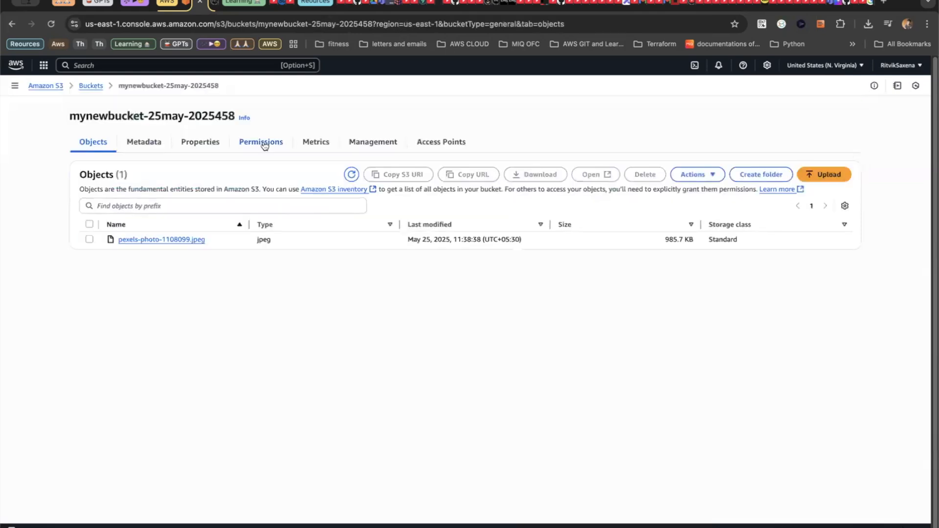
Open the photo's object URL, highlight the web address, and return to the object's details page
click(179, 240)
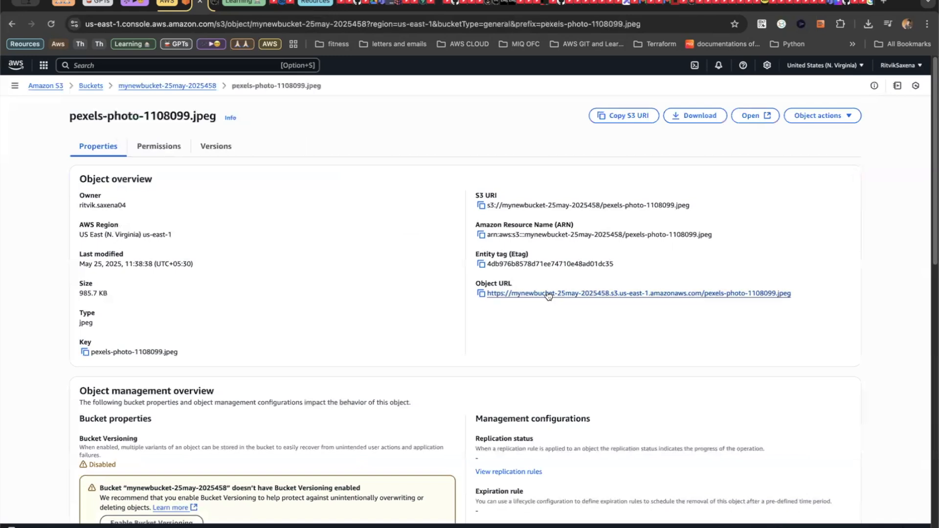
click(548, 296)
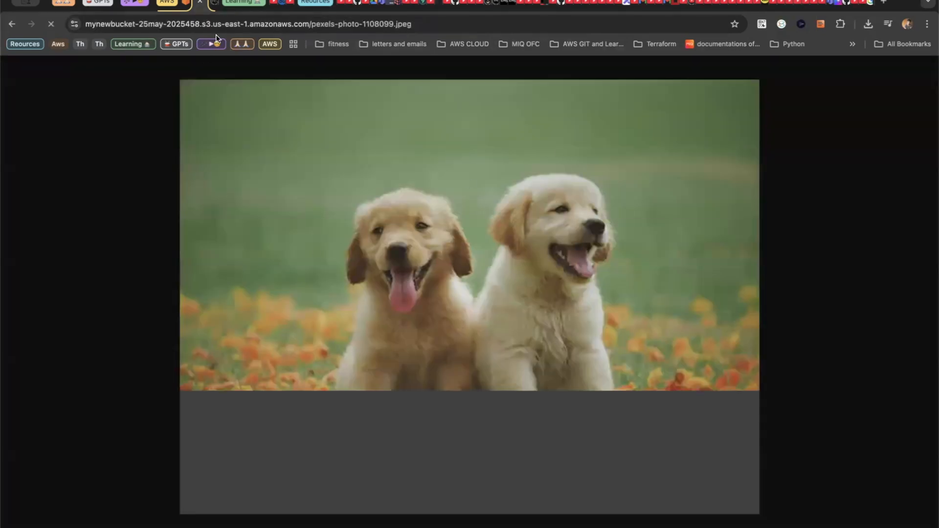
click(217, 20)
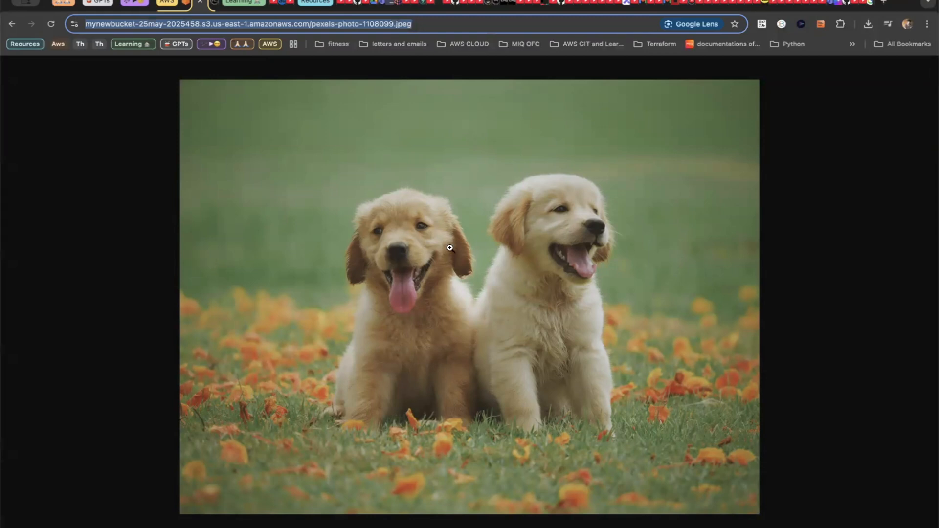
click(12, 24)
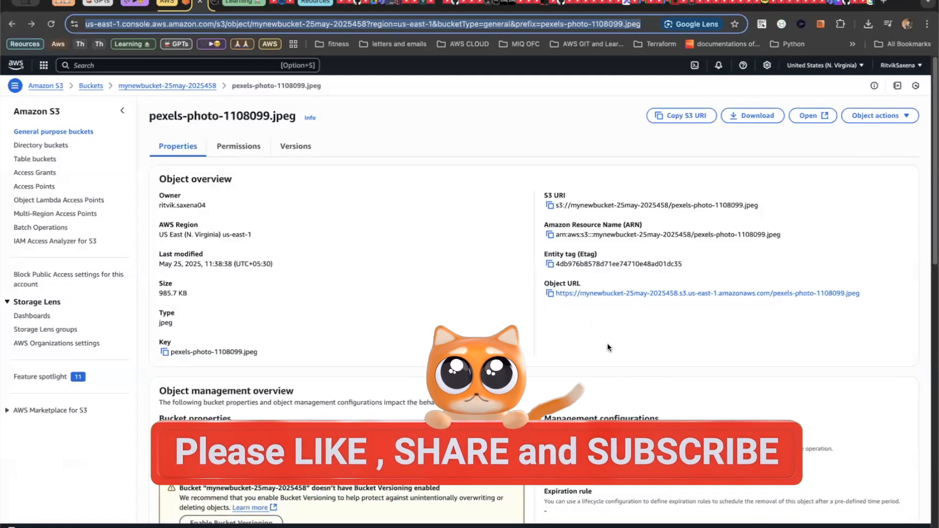
Go to mynewbucket-25may-2025458's properties, find the static website hosting section, and highlight its heading
click(183, 86)
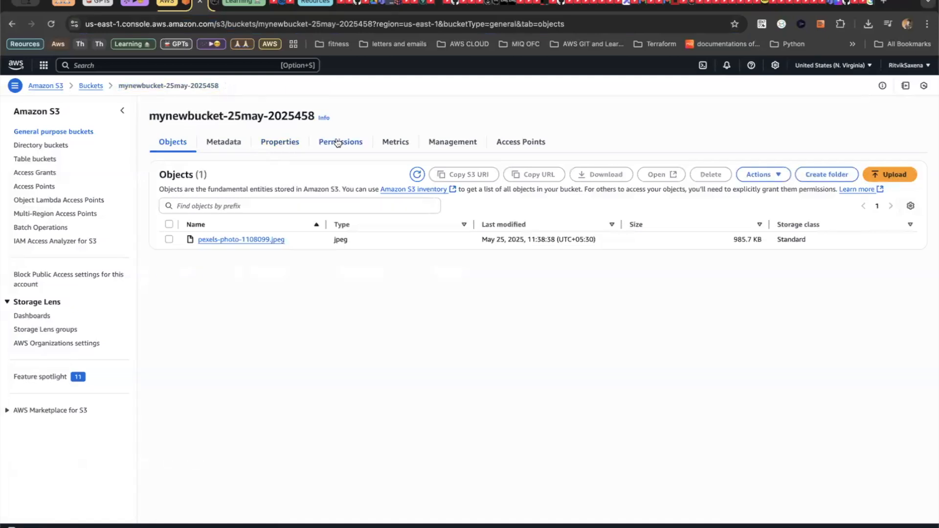
click(287, 142)
scroll(371, 255, down, 20)
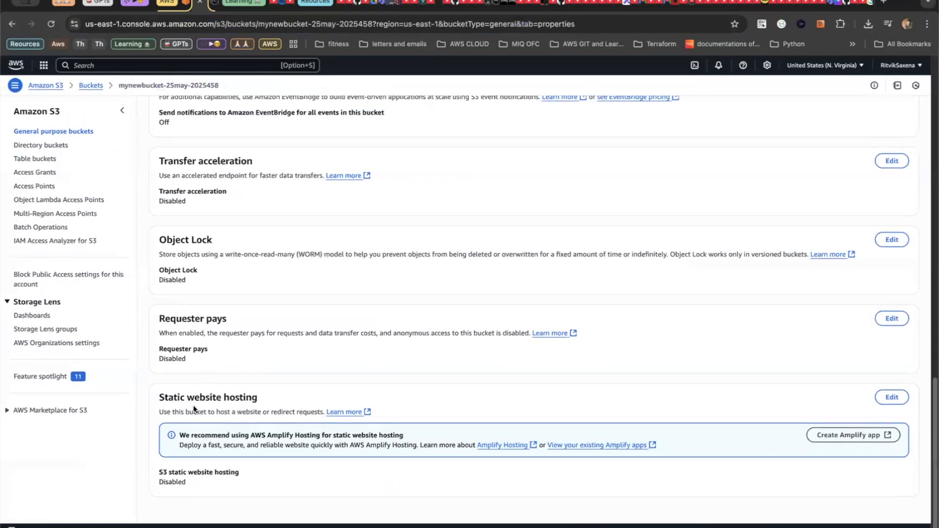
drag(258, 397, 157, 392)
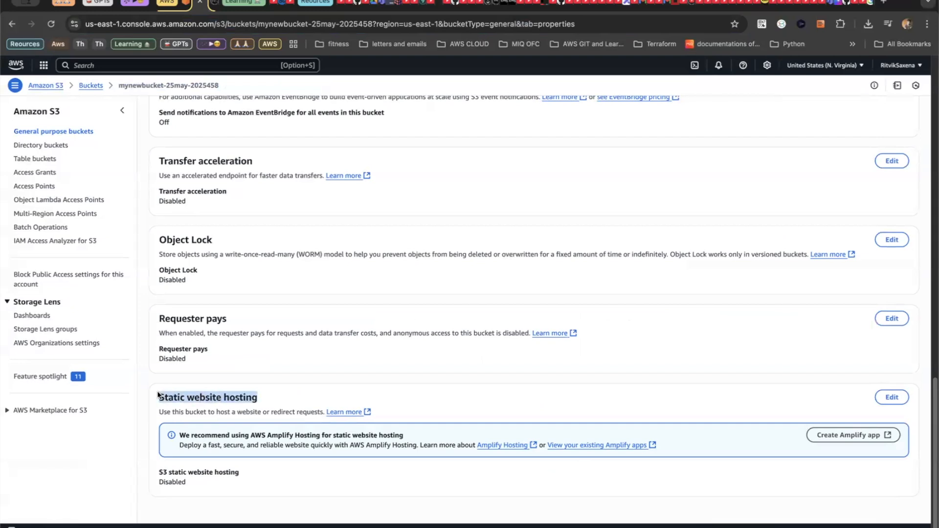
click(322, 487)
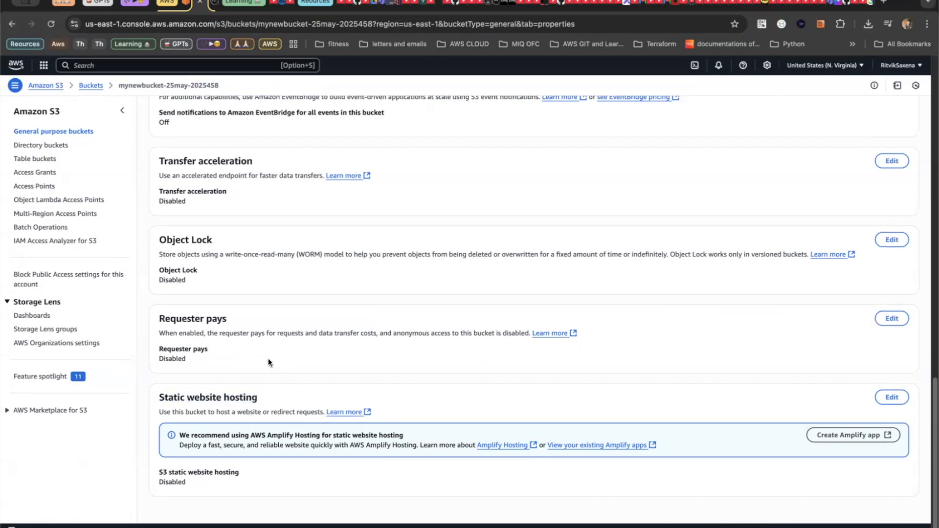
Highlight the Static website hosting heading once more, and return to the bucket's object list
triple_click(234, 398)
click(284, 398)
scroll(283, 364, up, 15)
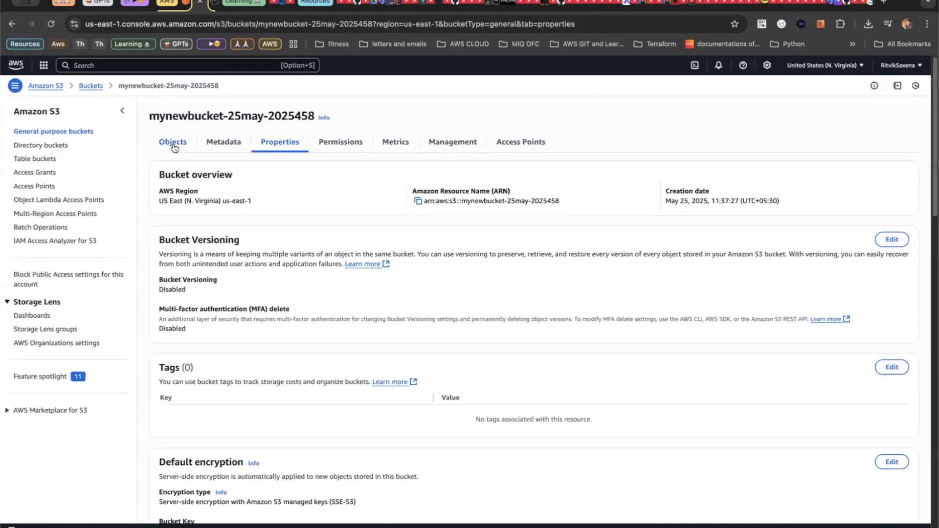
click(173, 147)
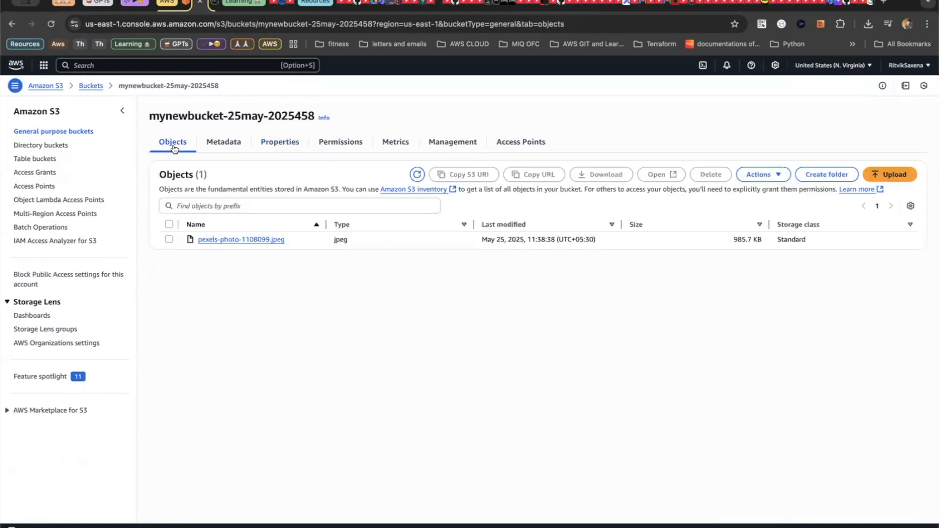